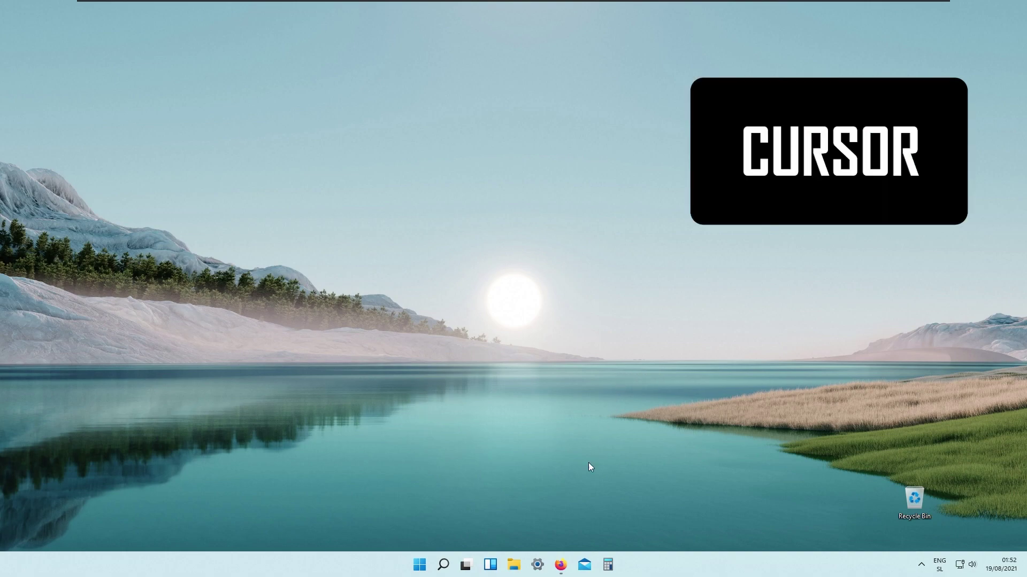
# Switch to Firefox, search the web for "macos cursor" and open the DeviantArt result for macOS cursors for Windows
pyautogui.click(560, 565)
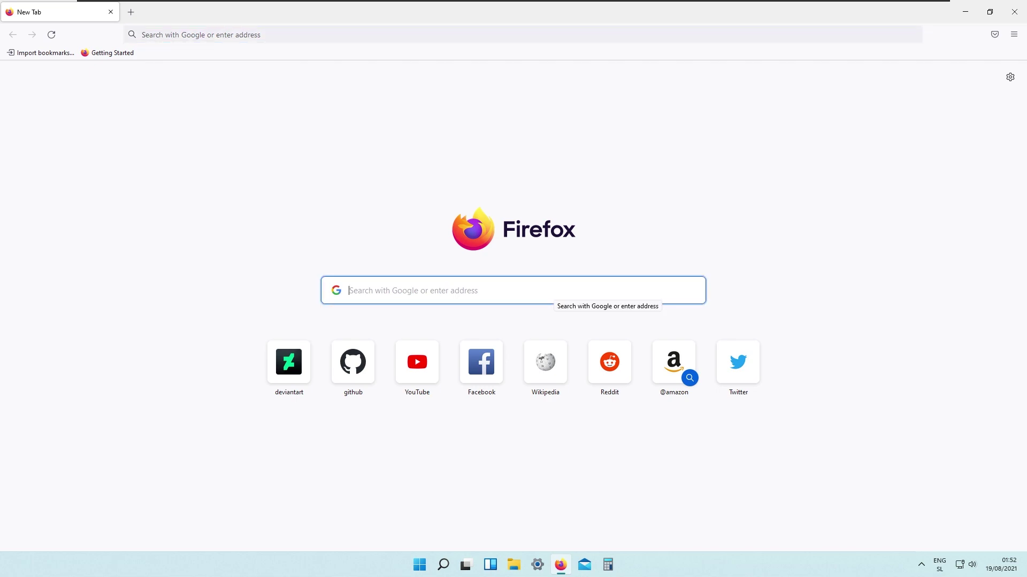
pyautogui.write('macos cursor')
pyautogui.press('Return')
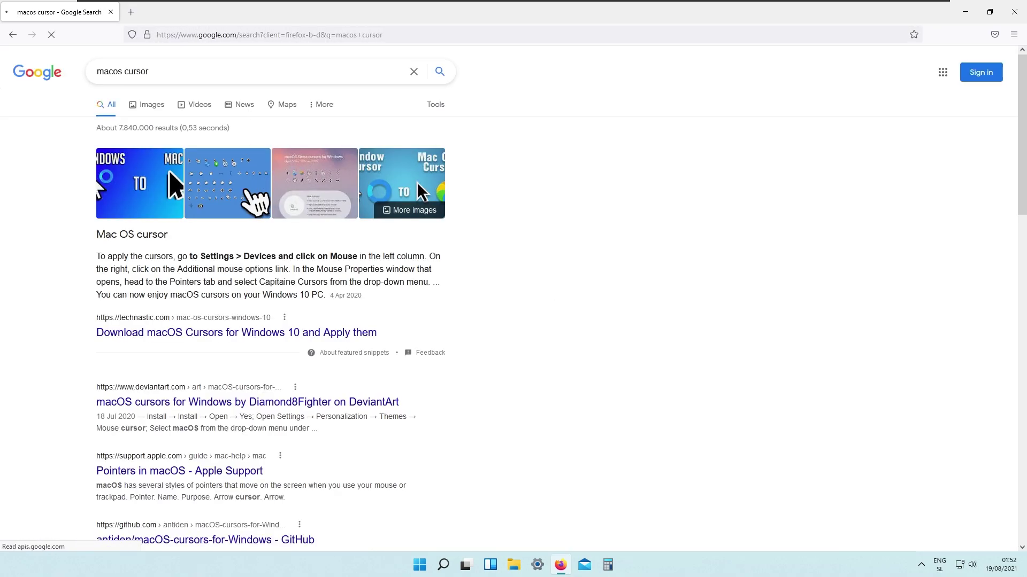
pyautogui.scroll(-1, 270, 358)
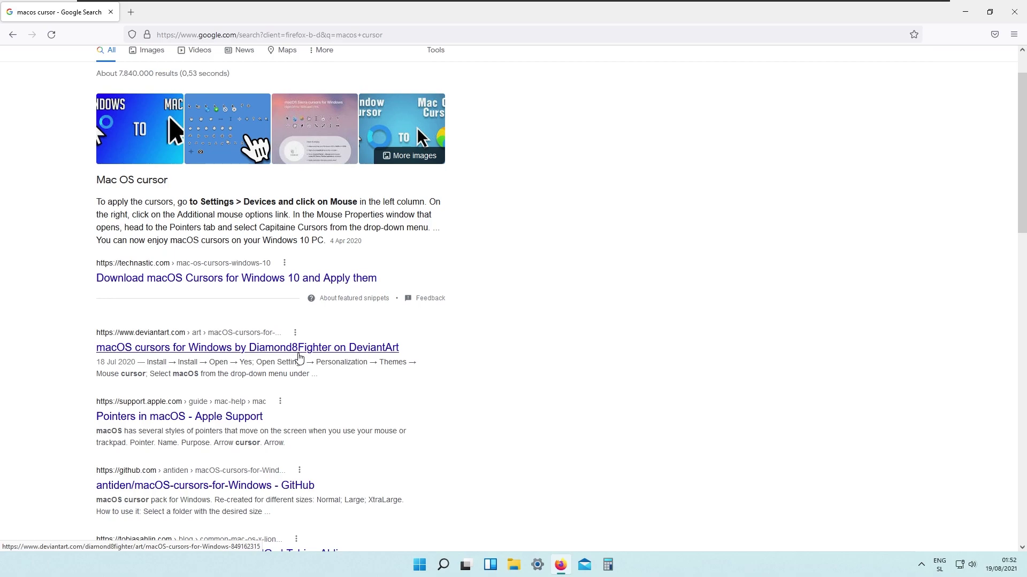
pyautogui.click(319, 353)
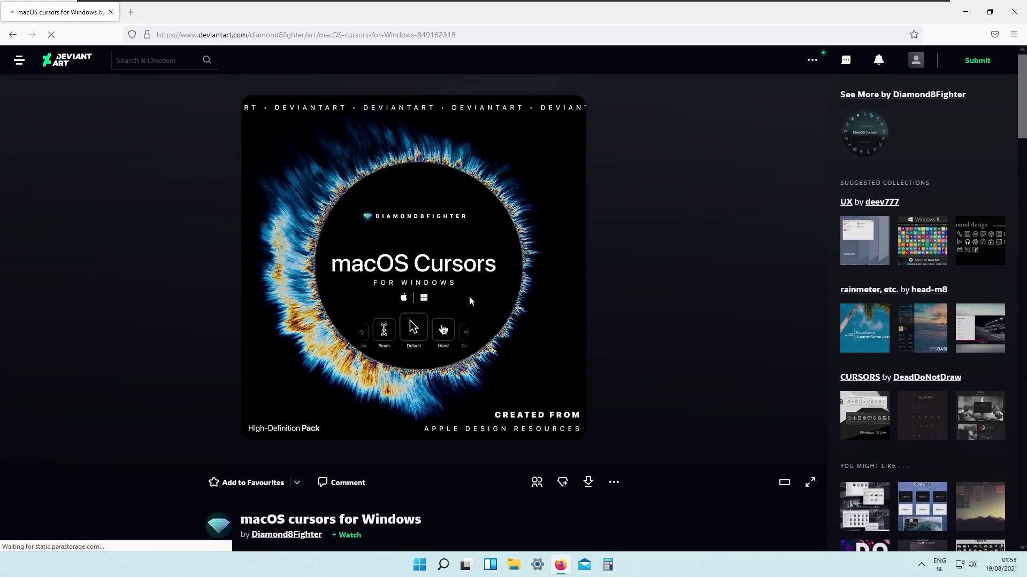
# Download the macOS cursors zip by saving the file, and minimize the browser window
pyautogui.click(589, 486)
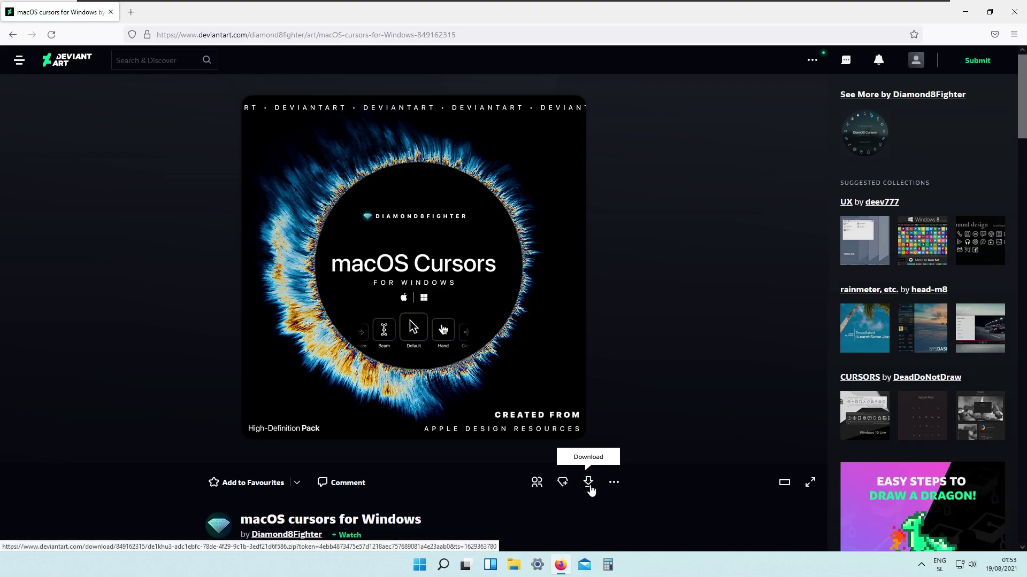
pyautogui.click(418, 300)
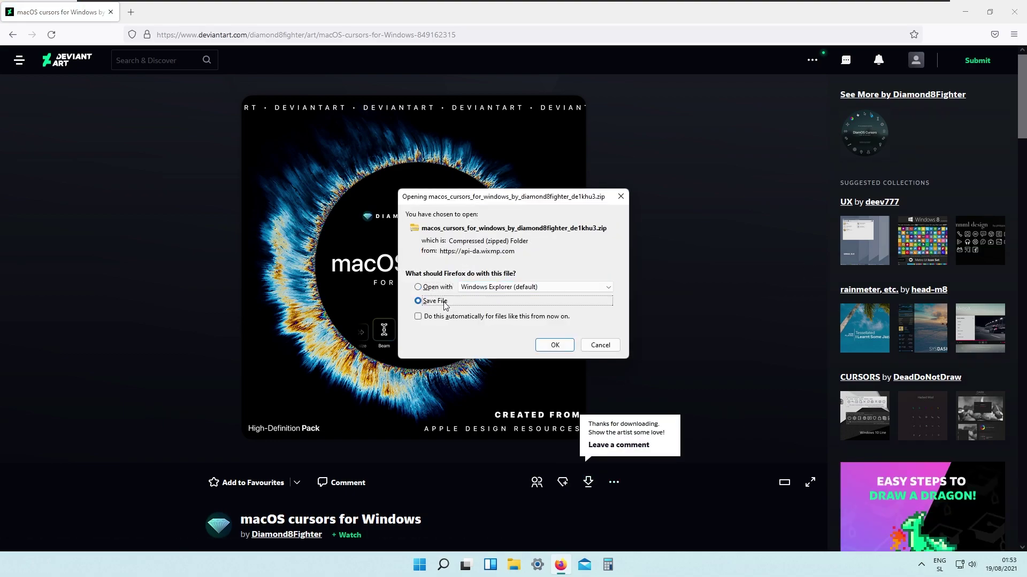
pyautogui.click(555, 345)
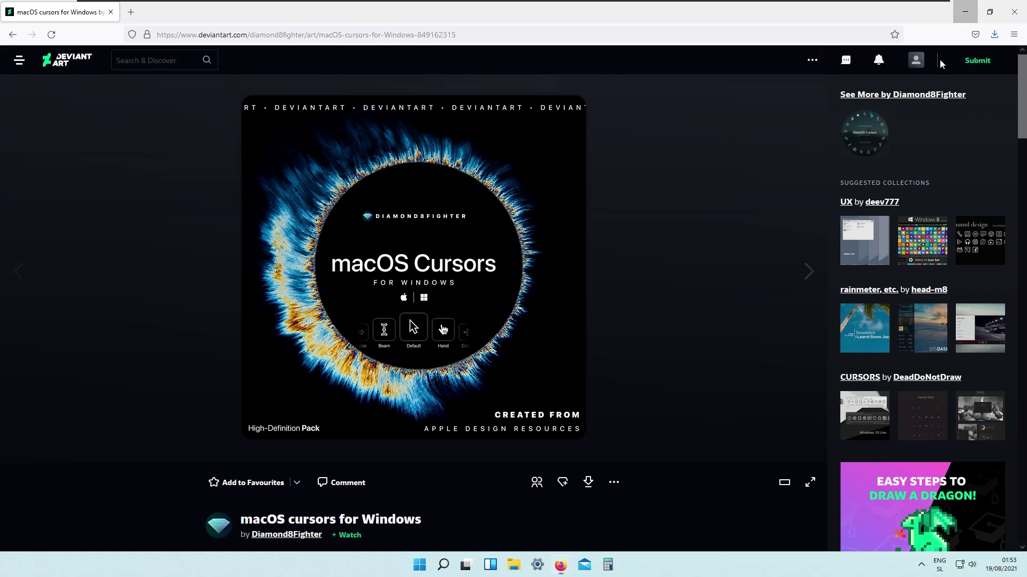
pyautogui.click(965, 12)
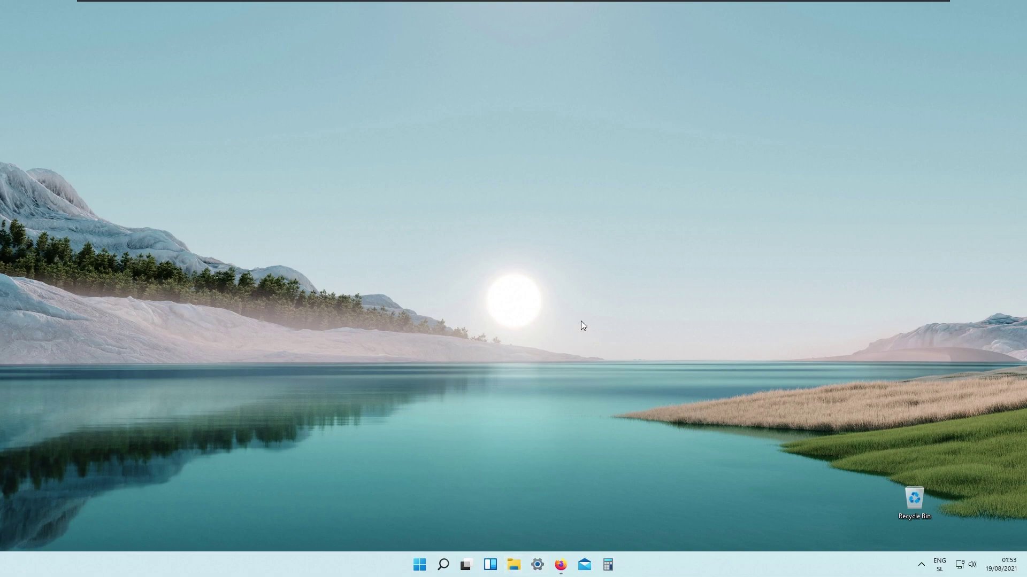
# Switch to File Explorer and extract the macOS cursors zip in the Downloads folder
pyautogui.press('super+e')
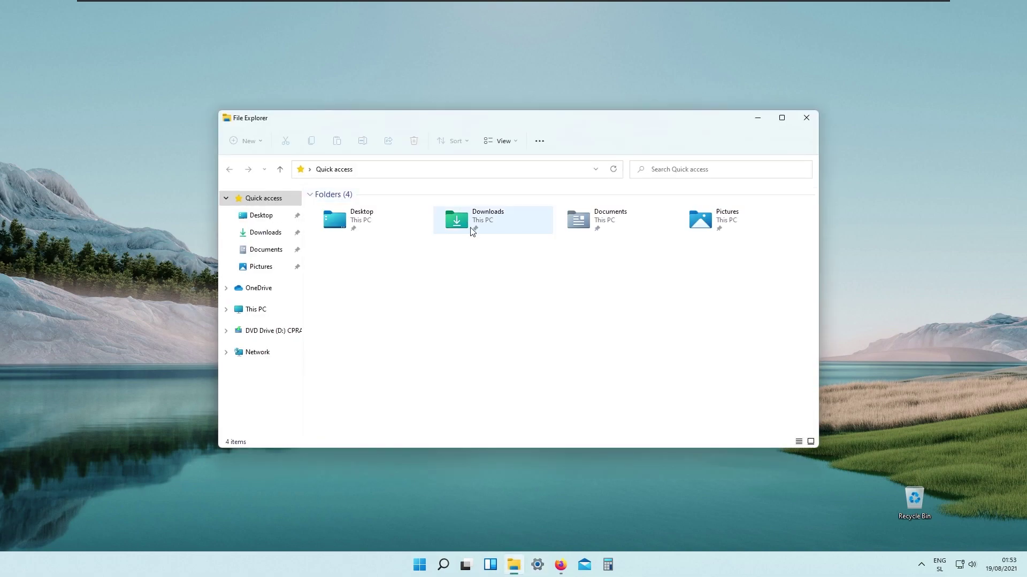
pyautogui.click(264, 232)
pyautogui.click(391, 225)
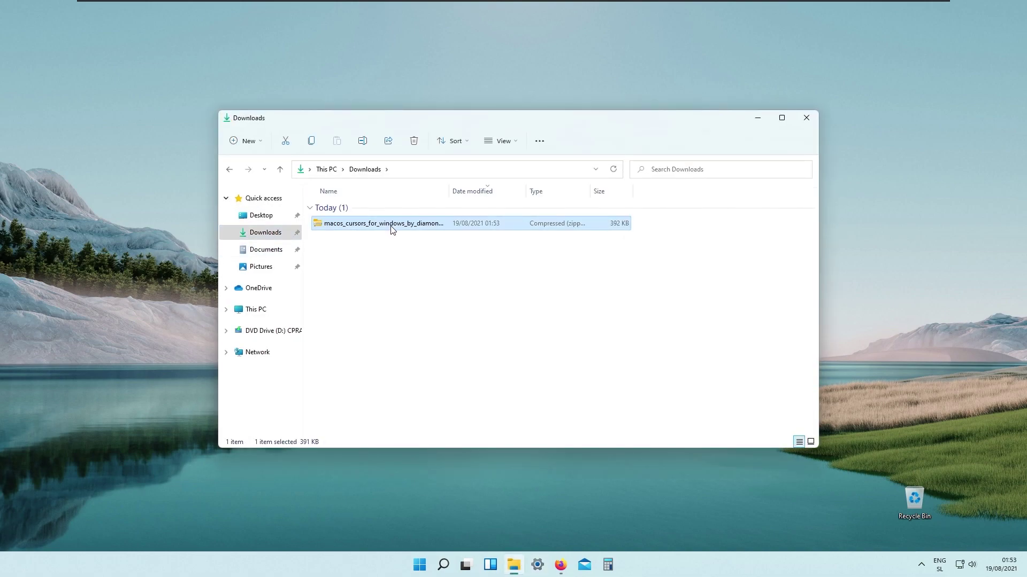
pyautogui.rightClick(390, 225)
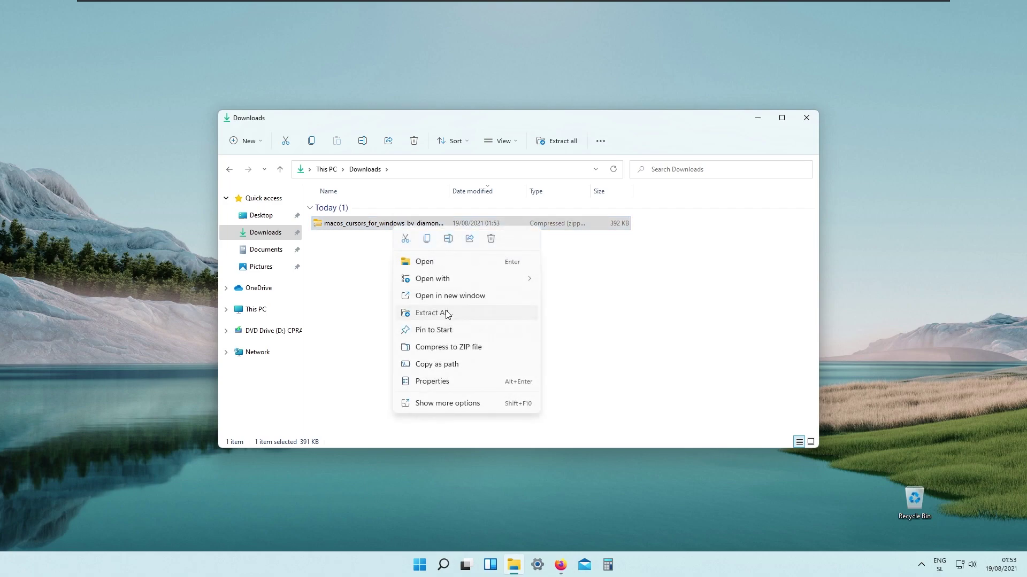
pyautogui.click(447, 314)
pyautogui.click(610, 384)
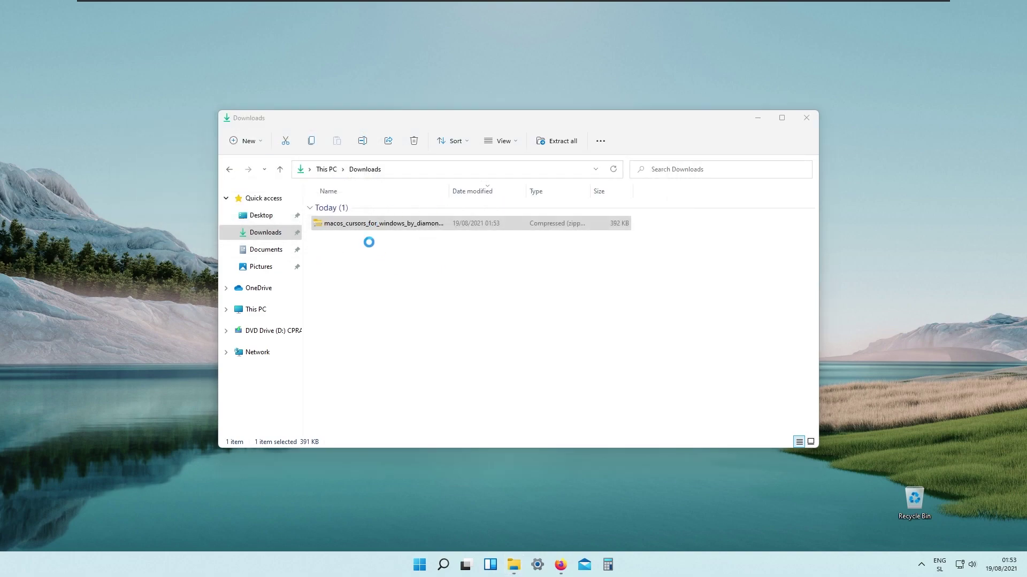
# Install the cursor pack from the setup information file in the extracted macOS cursors for Windows folder, and close both folder windows
pyautogui.click(386, 223)
pyautogui.doubleClick(386, 223)
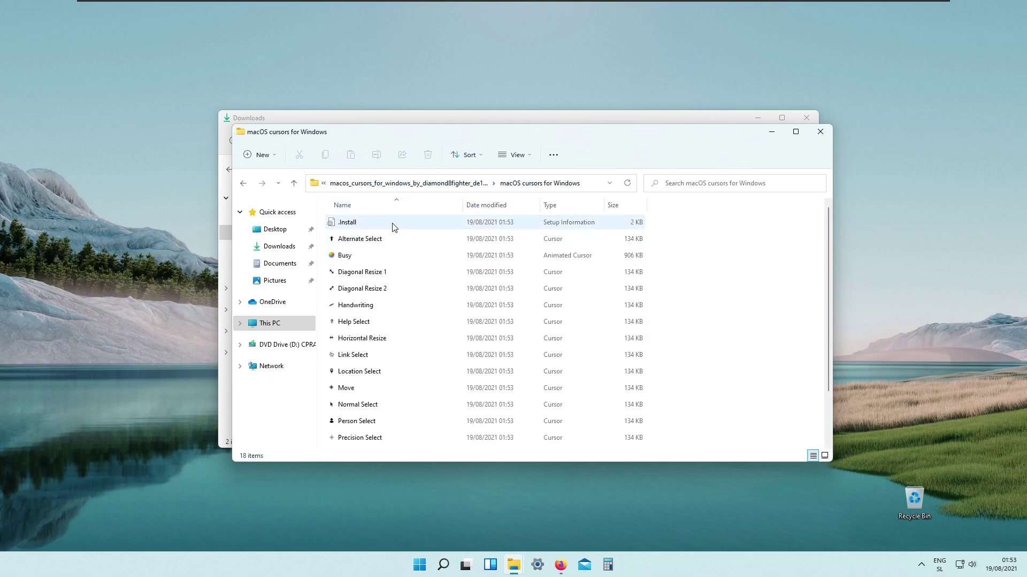
pyautogui.click(361, 229)
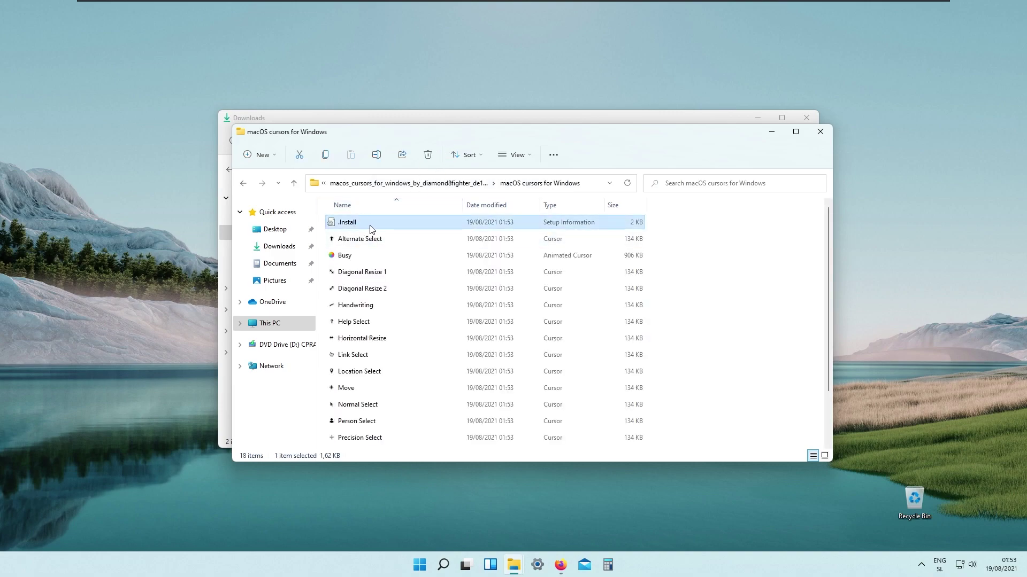
pyautogui.rightClick(393, 223)
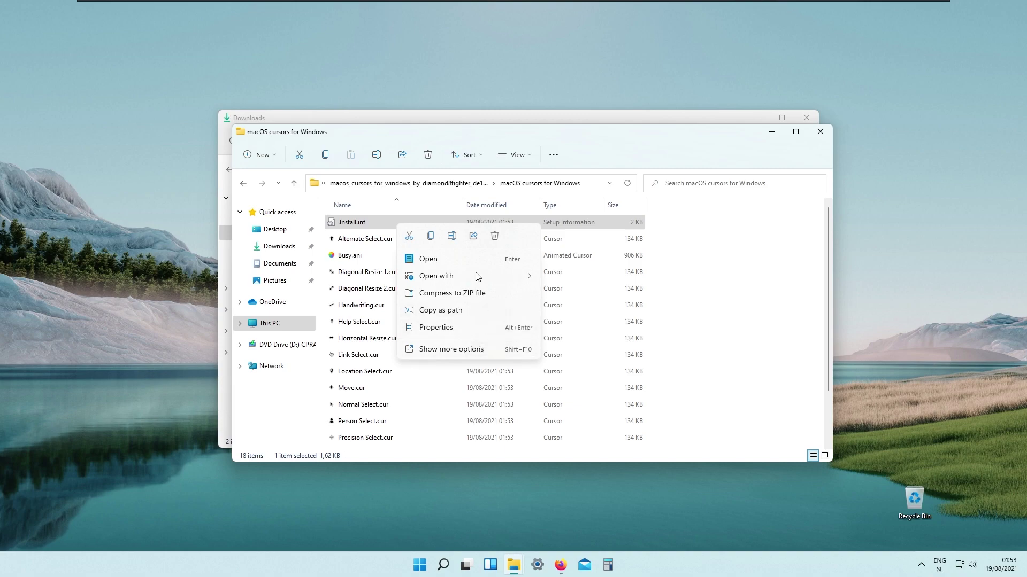
pyautogui.click(474, 350)
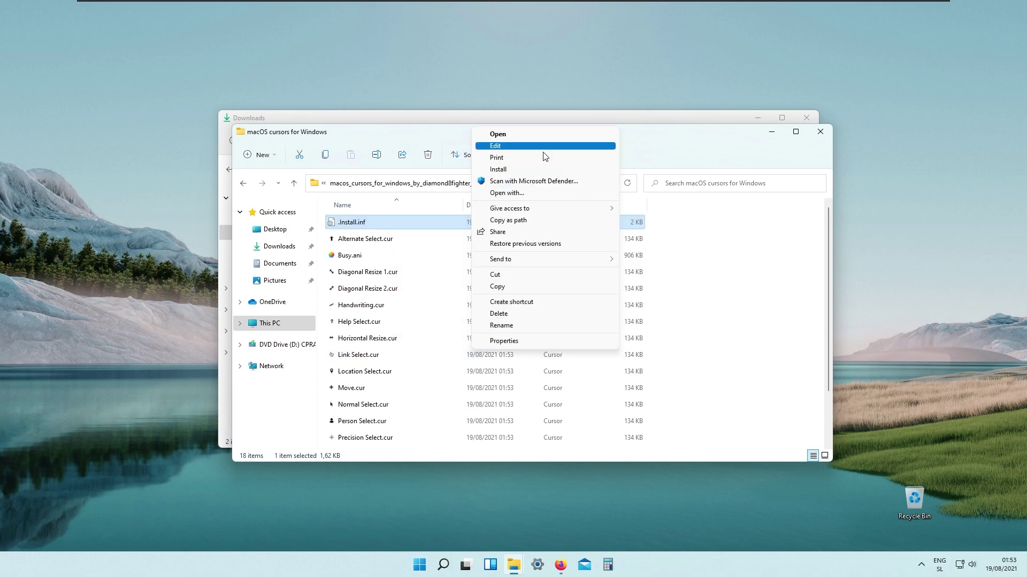
pyautogui.click(537, 170)
pyautogui.click(548, 292)
pyautogui.click(482, 362)
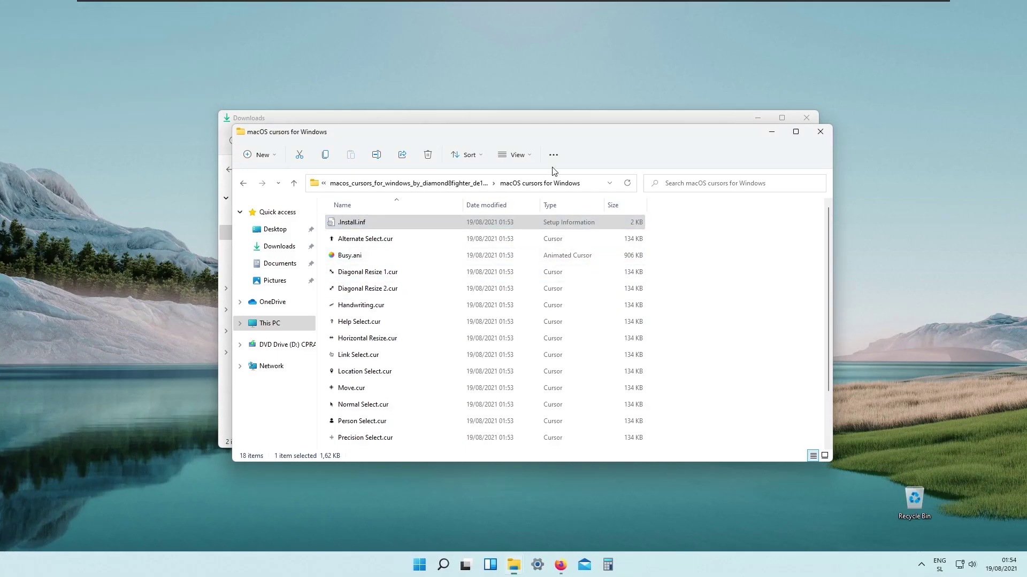
pyautogui.click(819, 133)
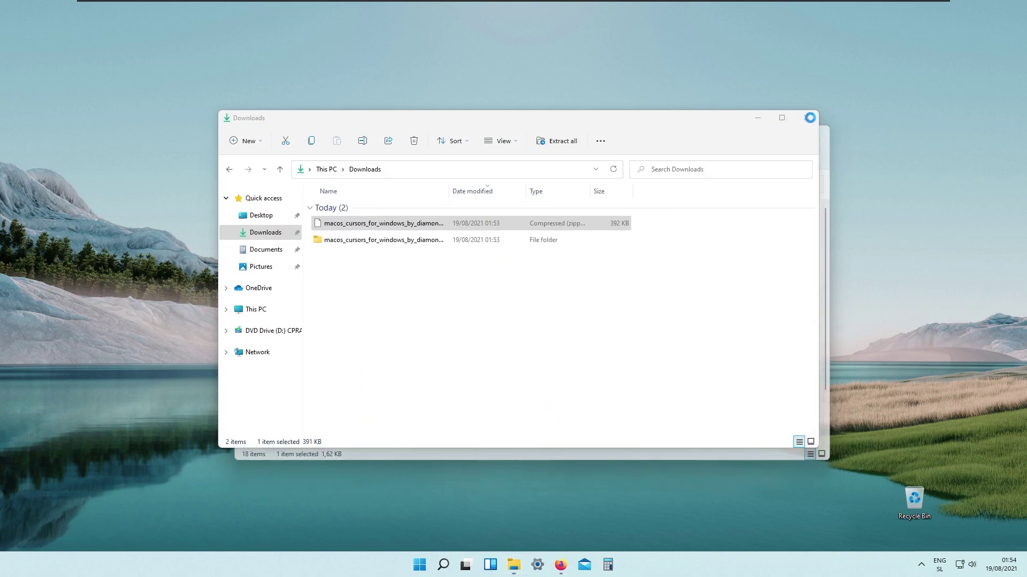
pyautogui.click(809, 123)
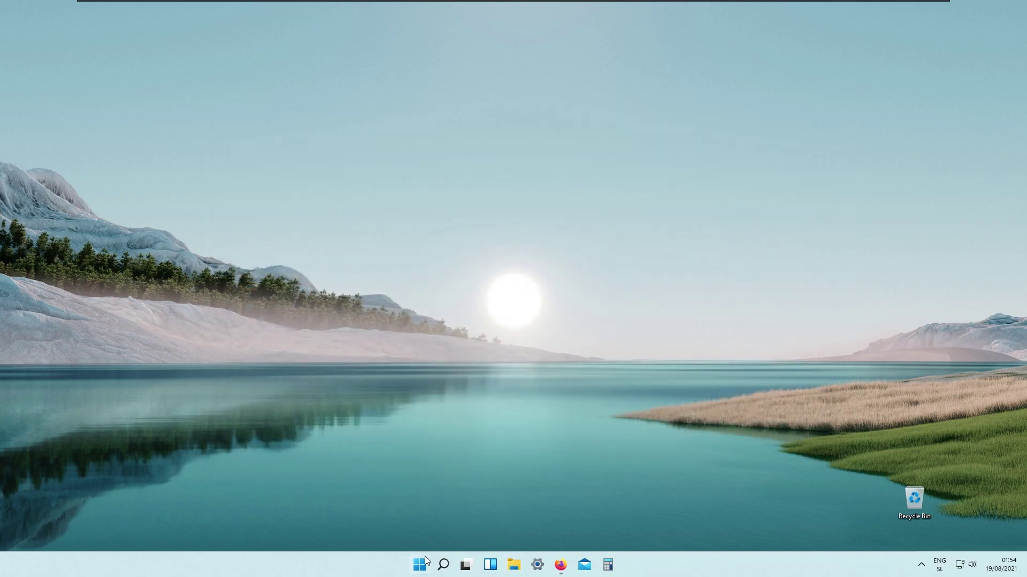
# Search Windows for "cursor", open the mouse pointer settings and show the pointer schemes in Mouse Properties
pyautogui.click(420, 564)
pyautogui.write('c')
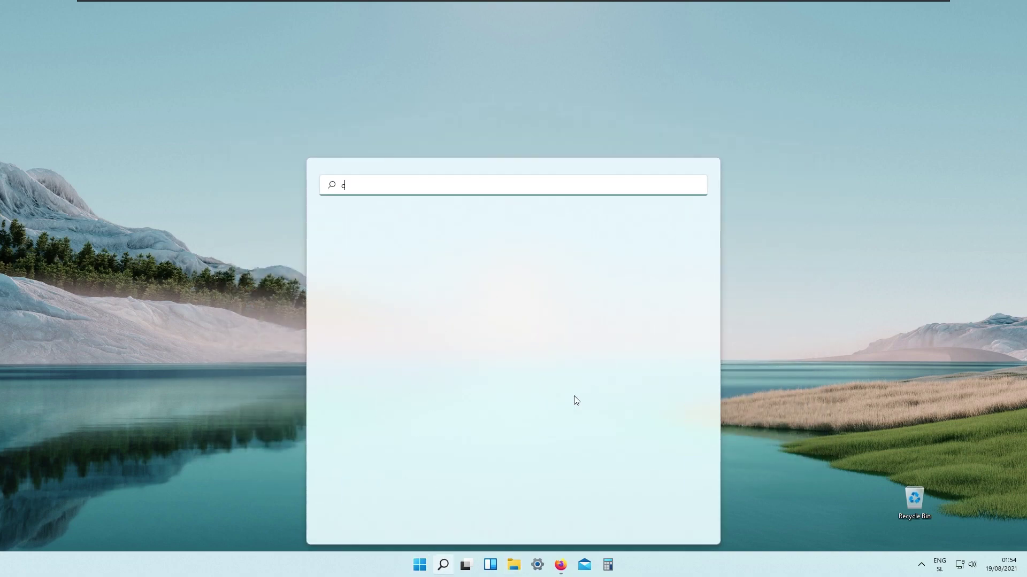
pyautogui.write('ursor')
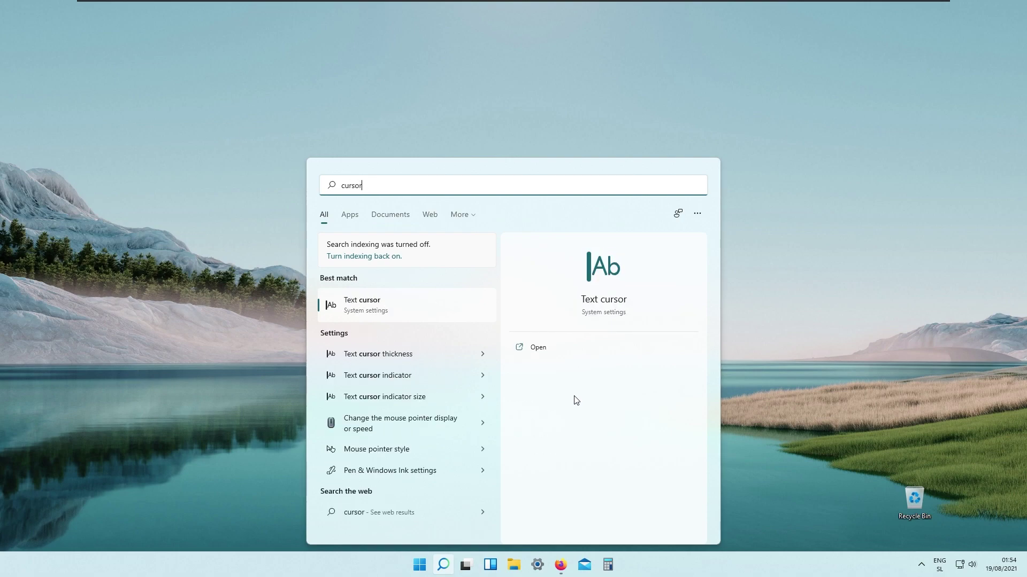
pyautogui.click(384, 476)
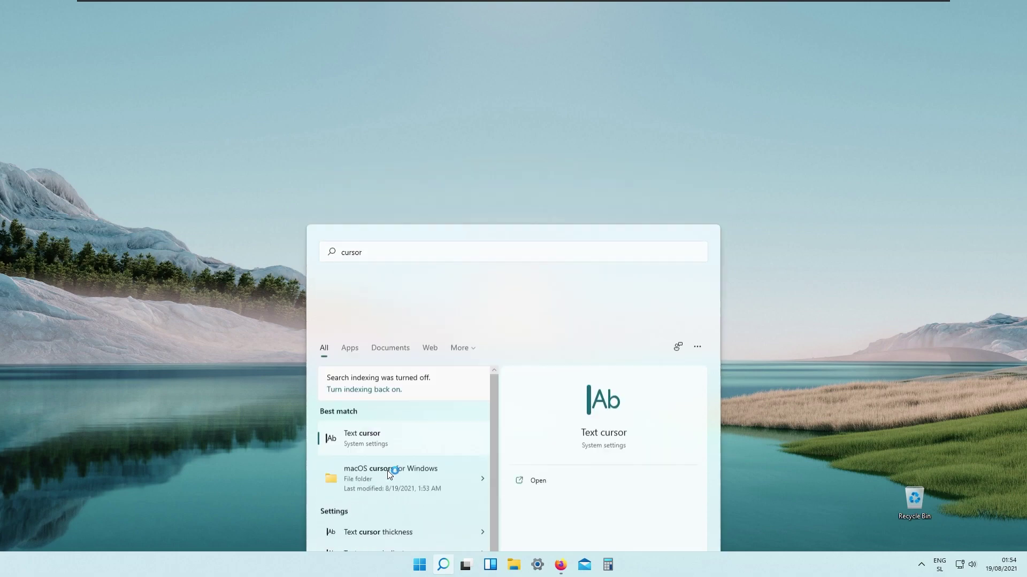
pyautogui.moveTo(102, 37); pyautogui.dragTo(441, 80)
pyautogui.click(413, 96)
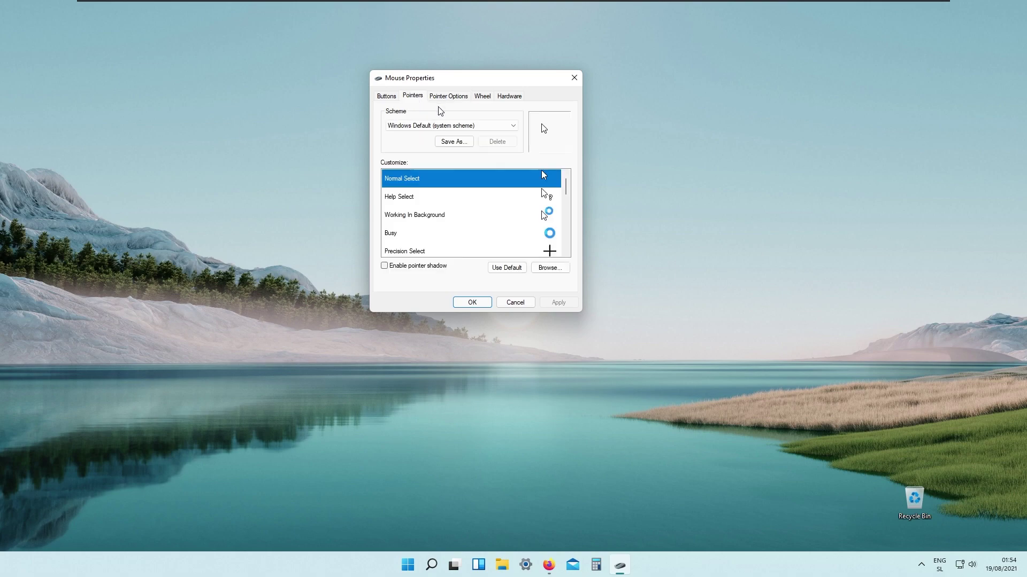
# Set the pointer scheme to macOS, apply it and close Mouse Properties
pyautogui.click(450, 126)
pyautogui.click(437, 142)
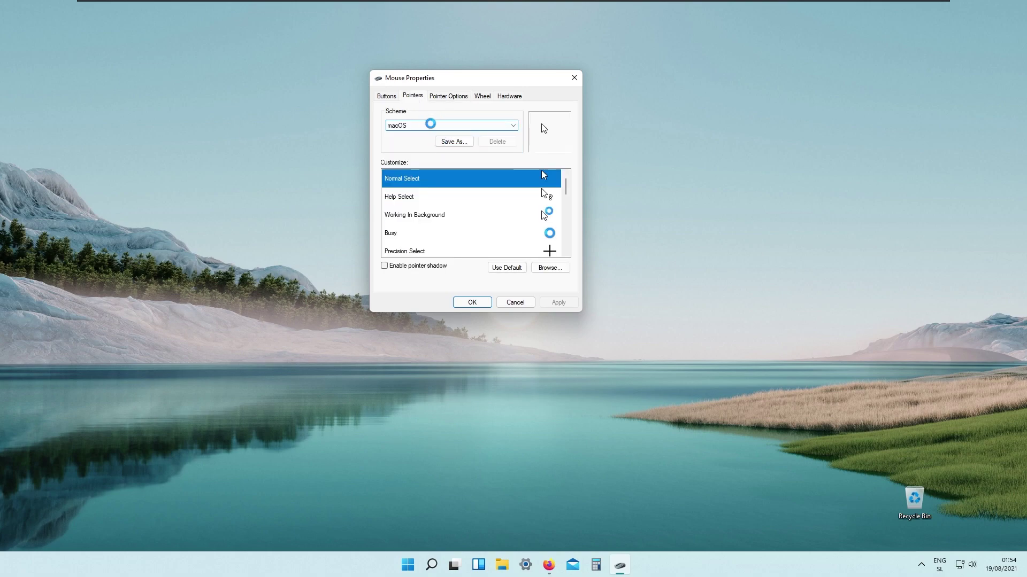
pyautogui.click(561, 302)
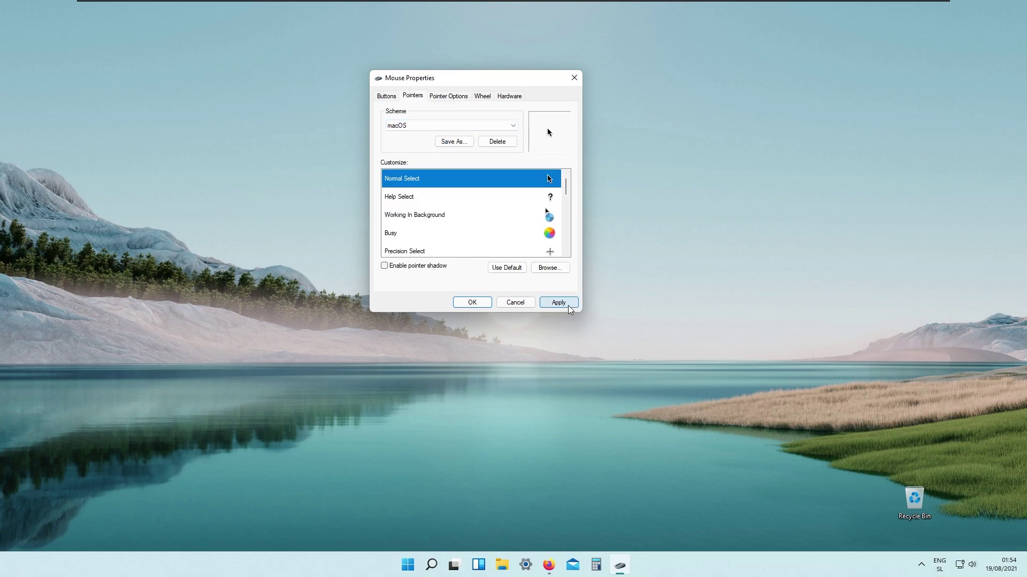
pyautogui.click(556, 320)
pyautogui.click(472, 302)
pyautogui.moveTo(417, 213); pyautogui.dragTo(501, 277)
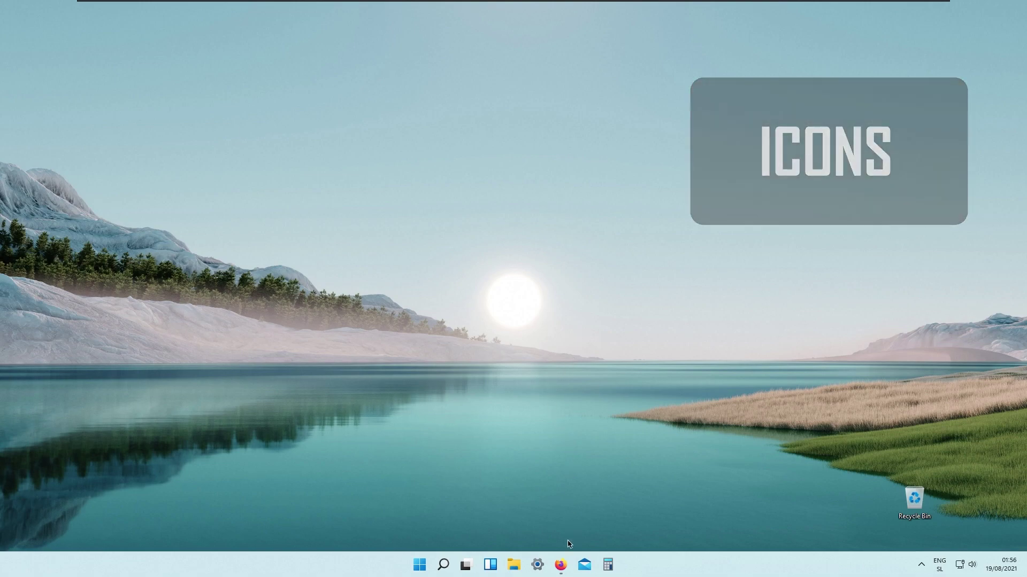
# Switch to Firefox, search for "niivu devatart" and open niivu's DeviantArt profile from the results
pyautogui.click(560, 565)
pyautogui.click(503, 287)
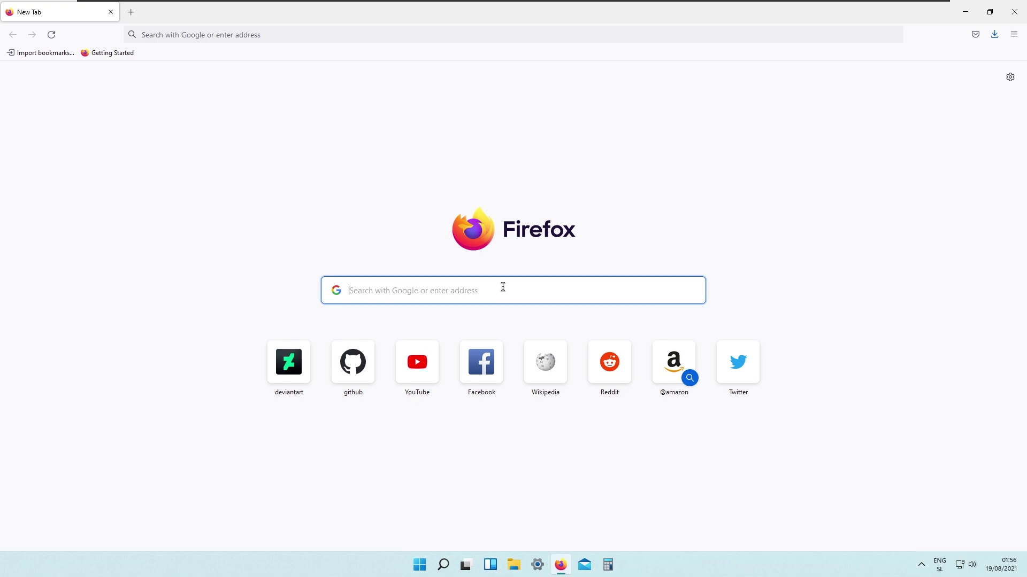
pyautogui.write('niivu')
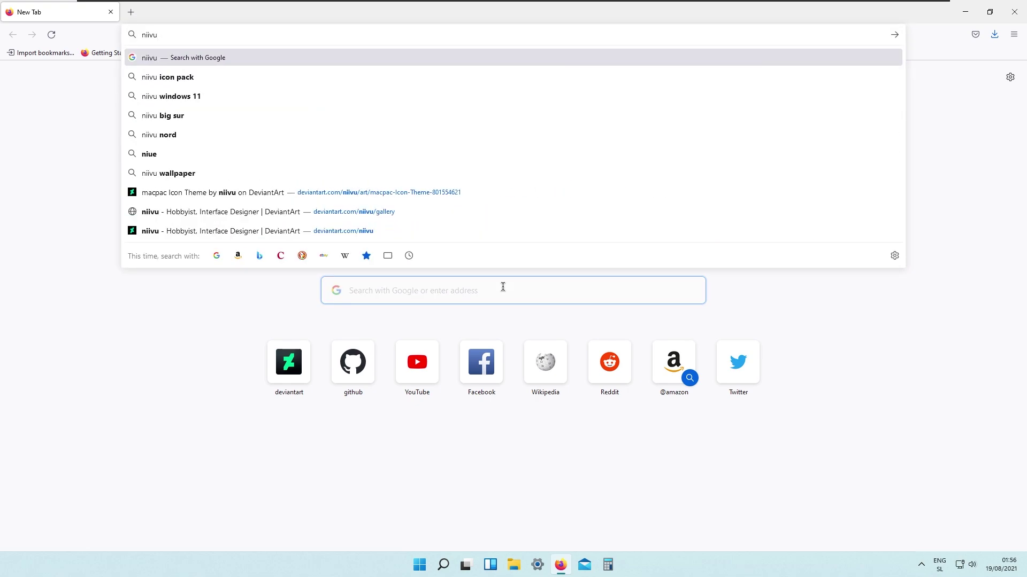
pyautogui.write(' de')
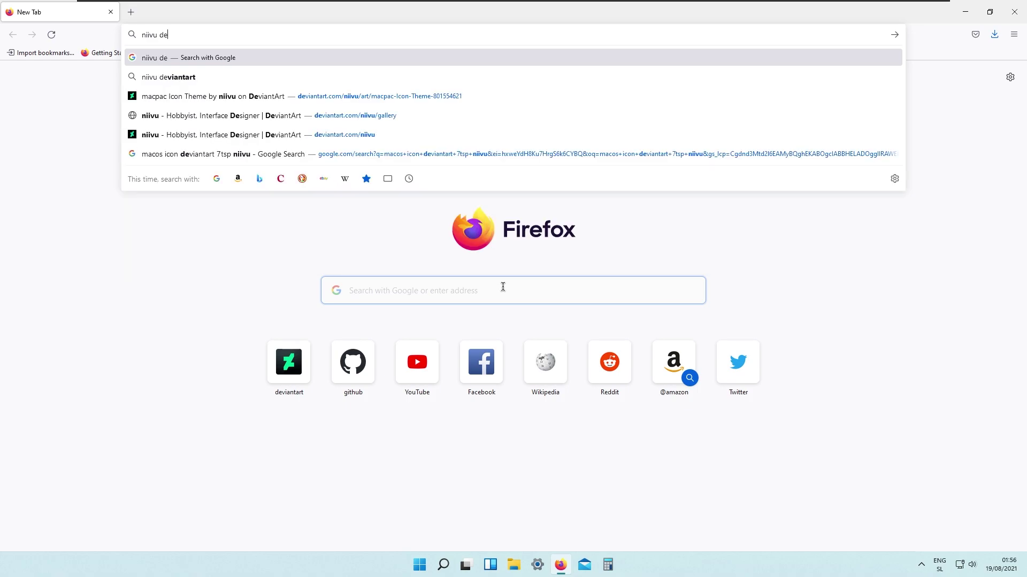
pyautogui.write('vatart')
pyautogui.press('Return')
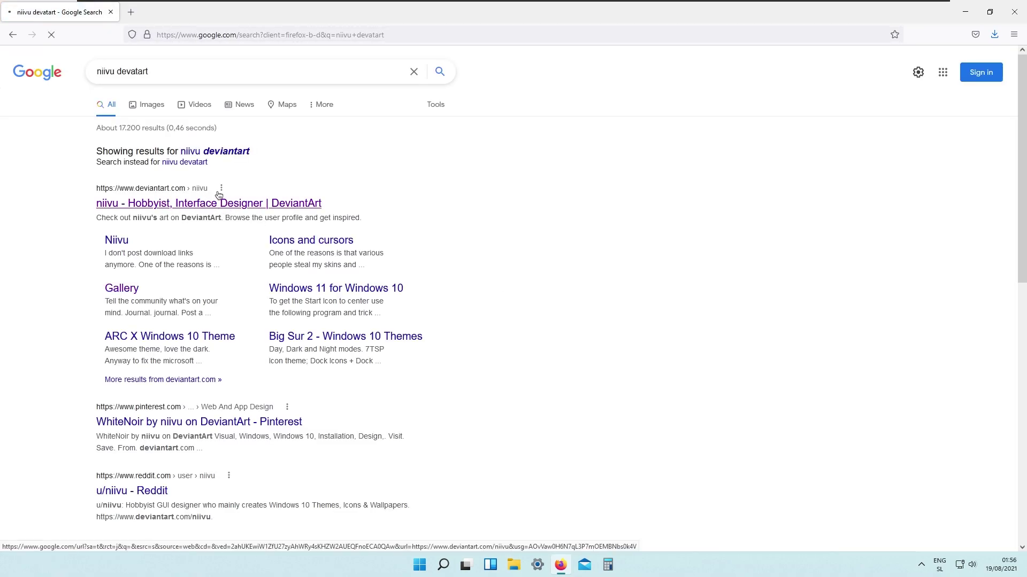
pyautogui.click(178, 194)
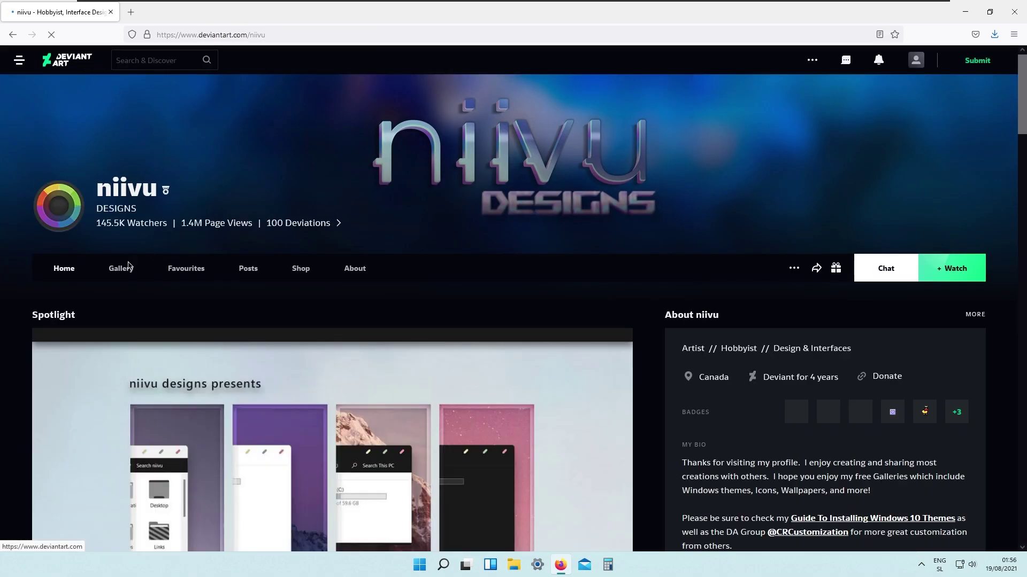
# Open the Big Sur 2 - Windows 10 Themes page from niivu's gallery and download its zip file
pyautogui.click(122, 269)
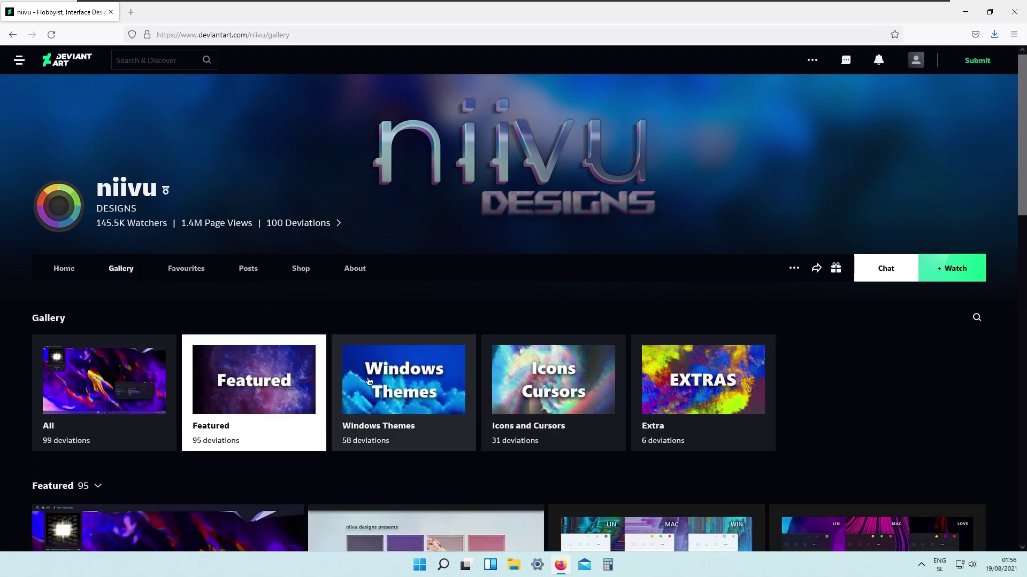
pyautogui.scroll(-7, 368, 351)
pyautogui.scroll(-1, 367, 351)
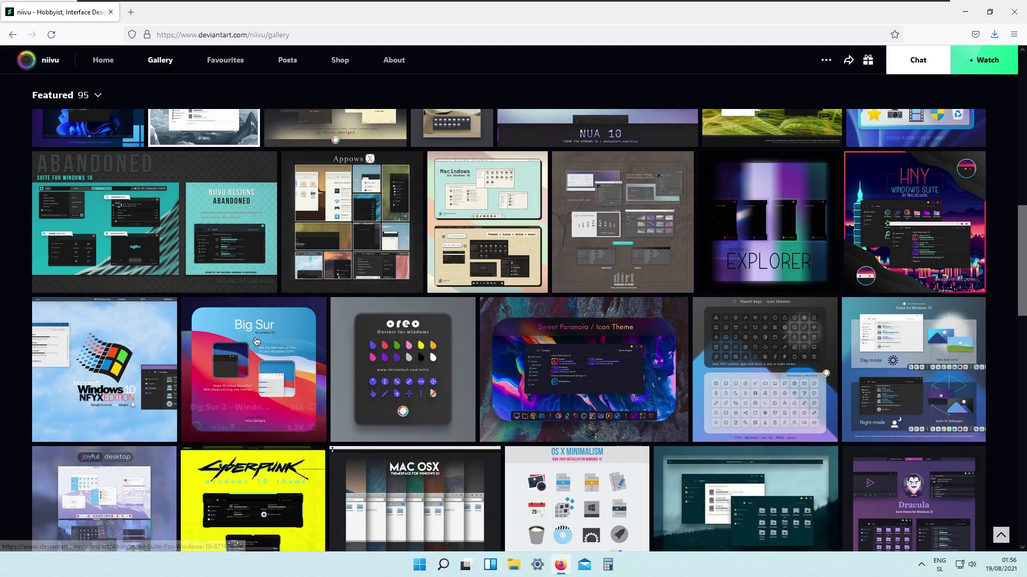
pyautogui.click(254, 342)
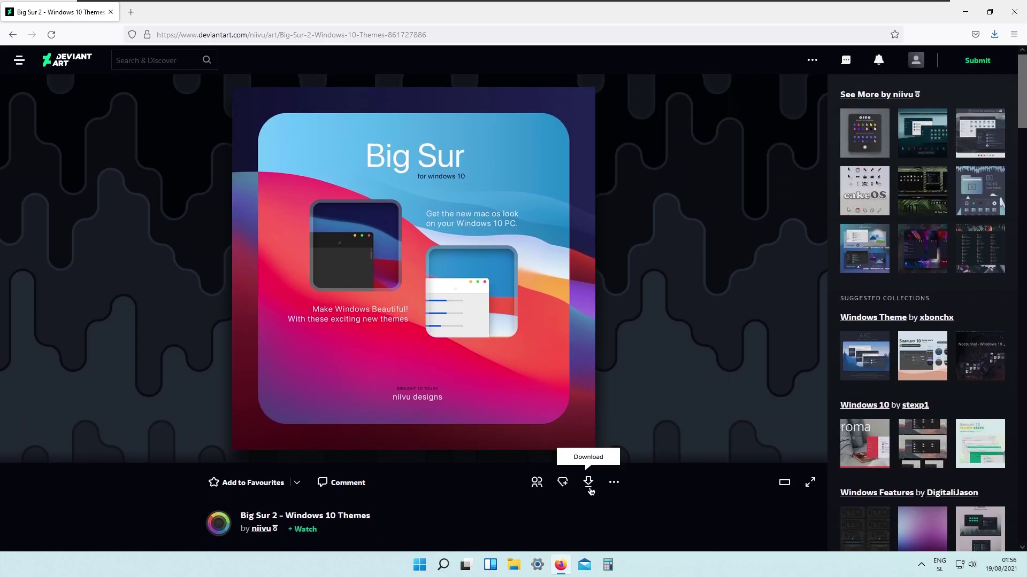
pyautogui.click(589, 484)
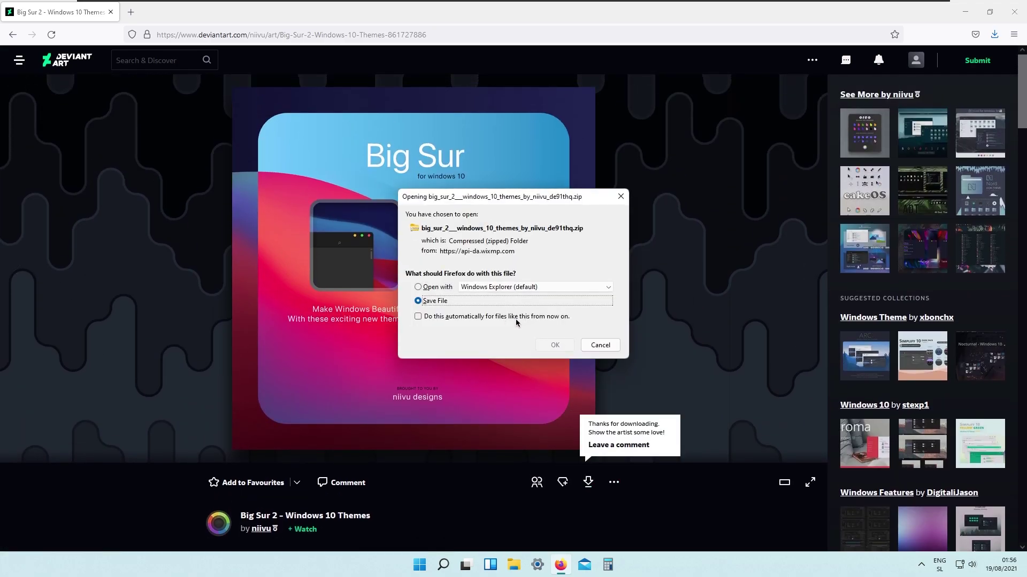
pyautogui.click(565, 351)
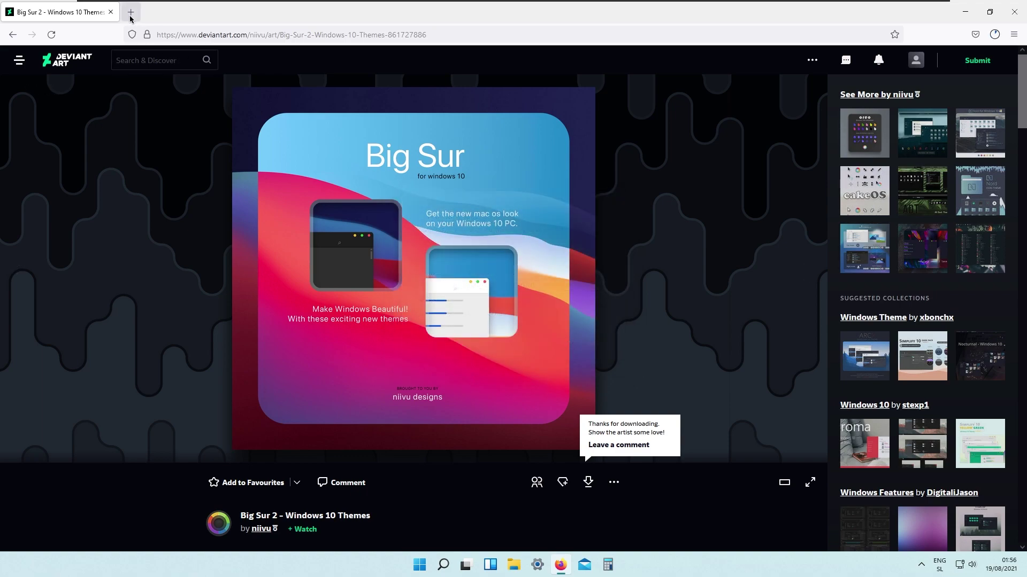
# Search the web for "7tsp" in a new tab, save the 7TSP GUI 2019 Edition zip from DeviantArt, and minimize the browser
pyautogui.click(131, 12)
pyautogui.write('7tsp')
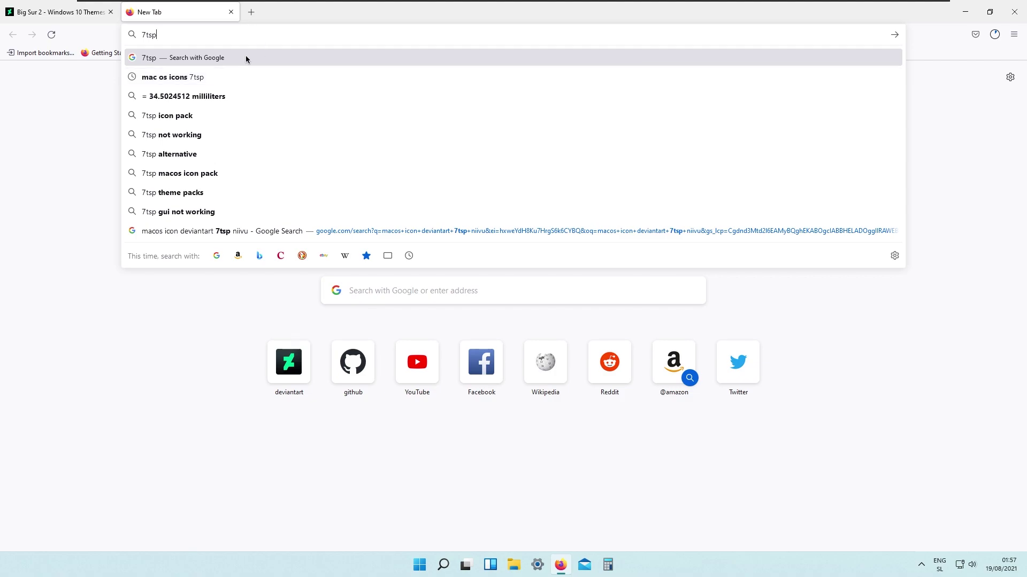
pyautogui.click(228, 63)
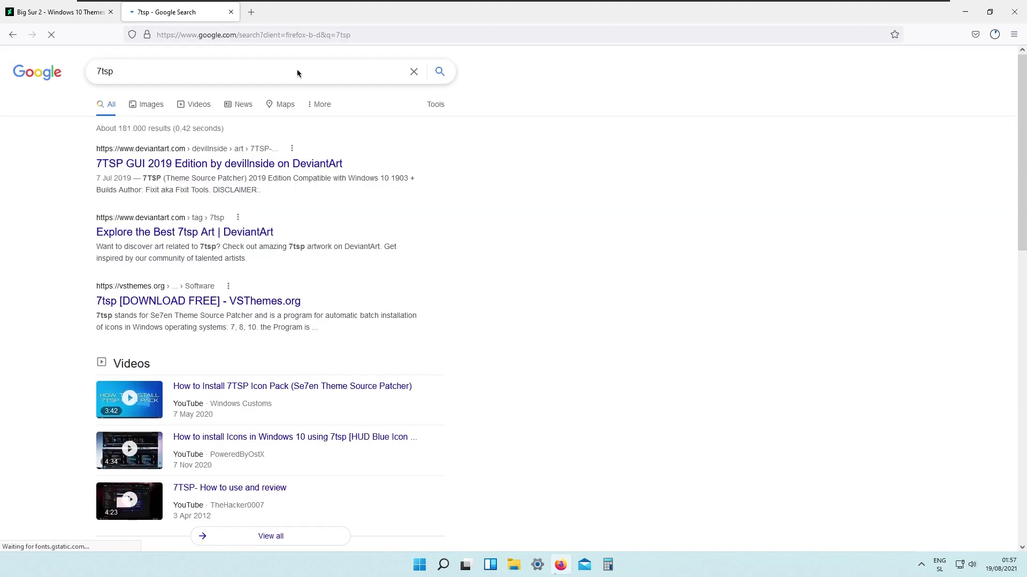
pyautogui.click(383, 179)
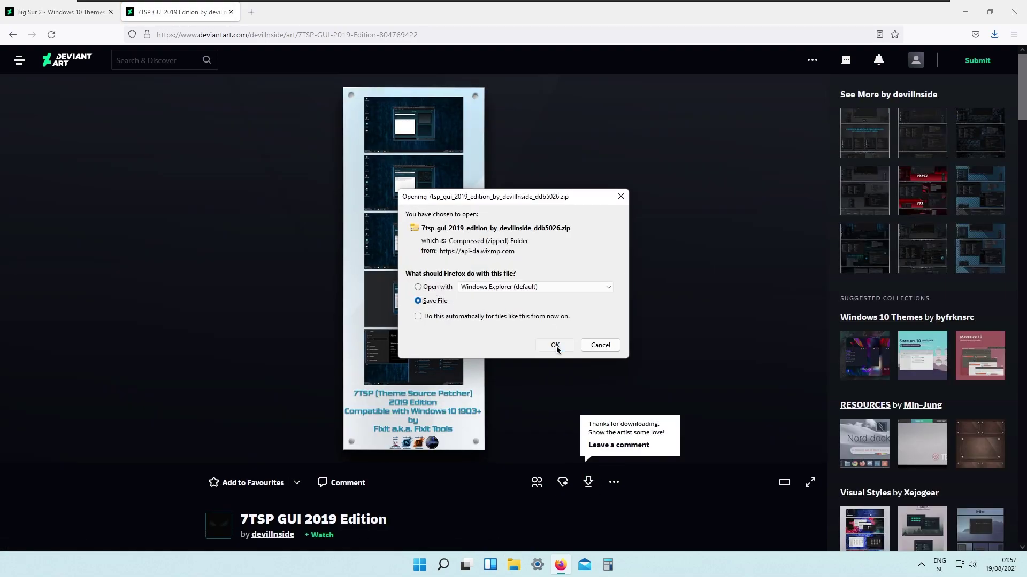
pyautogui.click(555, 346)
pyautogui.click(990, 11)
pyautogui.click(559, 565)
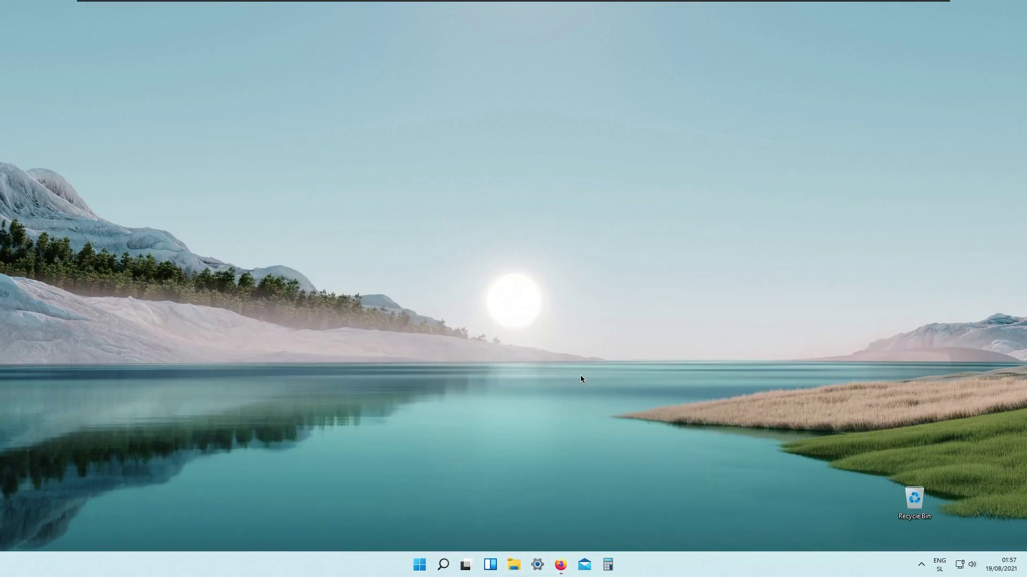
# Open the Downloads folder and extract the 7tsp_gui_2019_edition zip to its default destination
pyautogui.press('super+e')
pyautogui.click(262, 233)
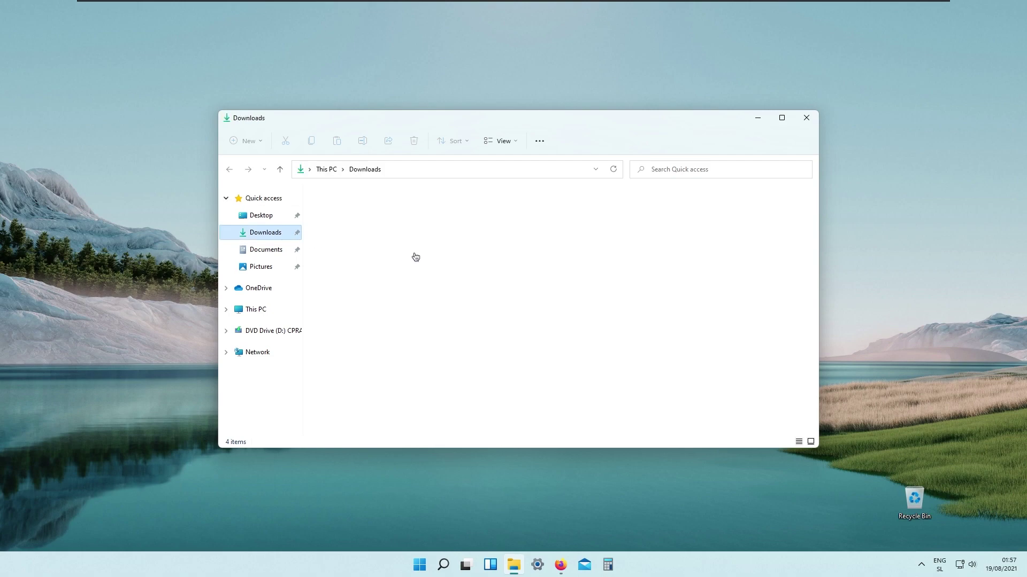
pyautogui.click(412, 229)
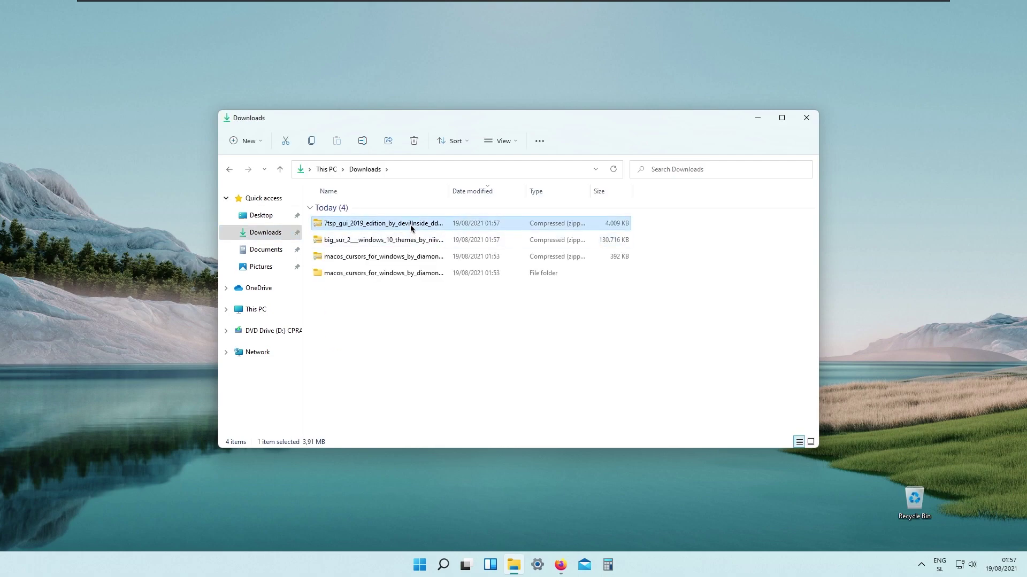
pyautogui.rightClick(410, 227)
pyautogui.click(462, 313)
pyautogui.click(619, 384)
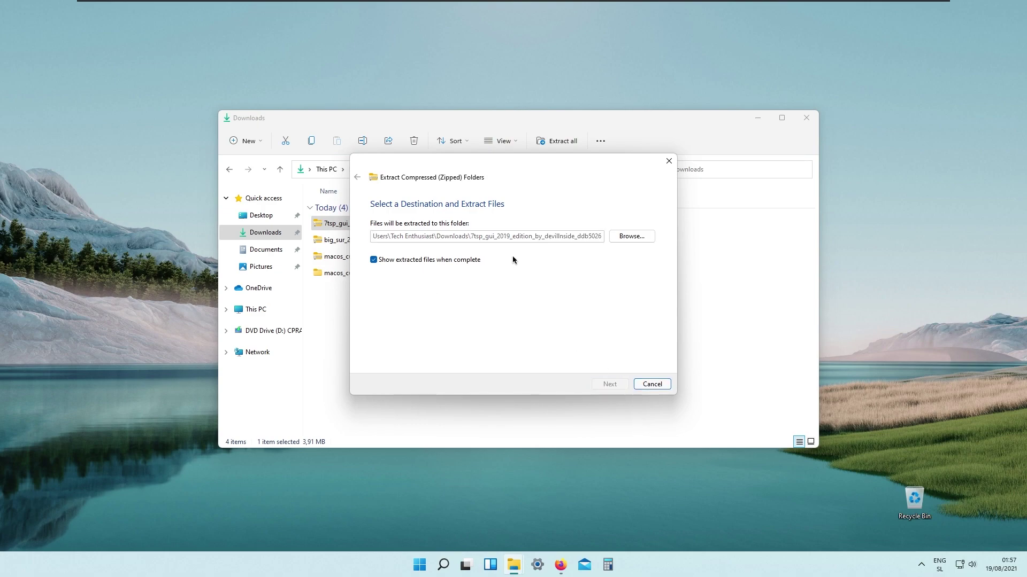
# Rename 7tsp GUI v0.6(2019).ee to 7tsp GUI v0.6(2019).exe and accept the file extension change
pyautogui.click(425, 227)
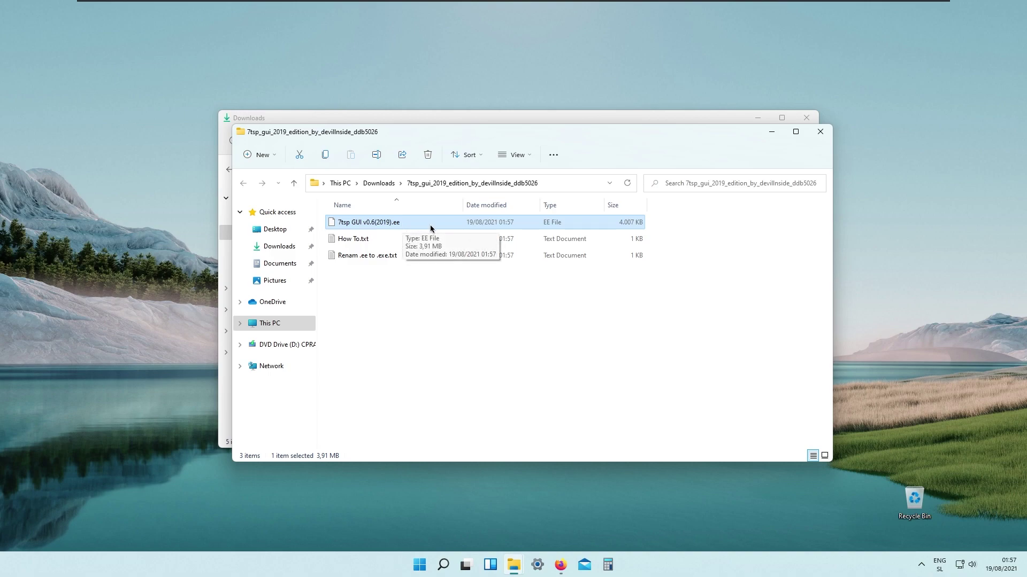
pyautogui.rightClick(430, 225)
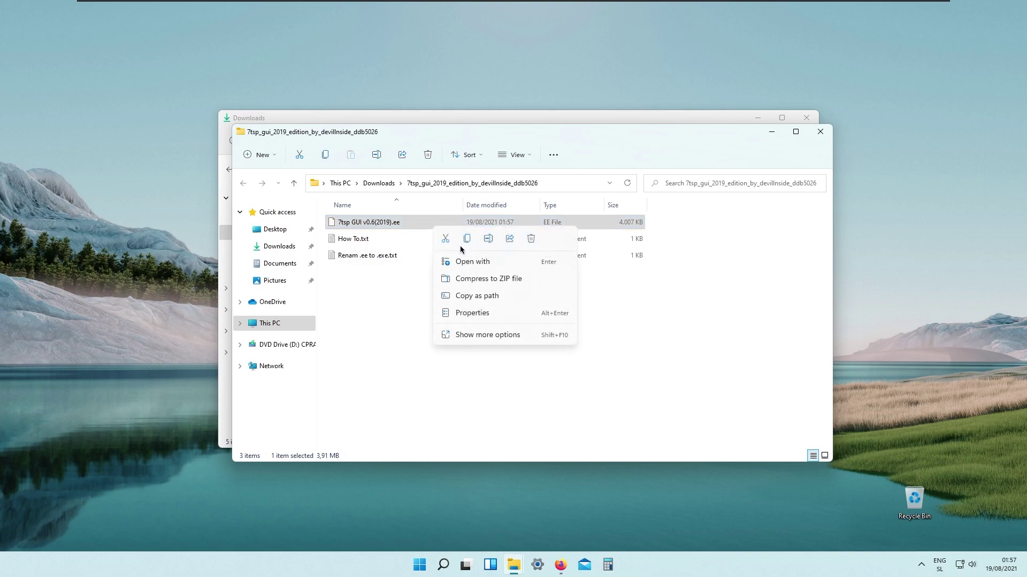
pyautogui.click(505, 336)
pyautogui.click(529, 488)
pyautogui.click(408, 224)
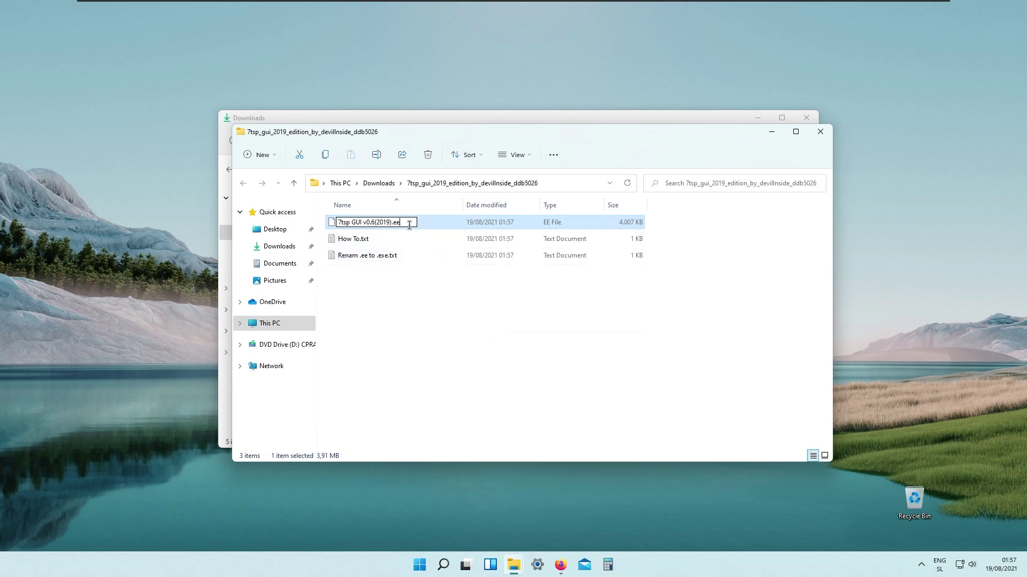
pyautogui.write('e')
pyautogui.press('Return')
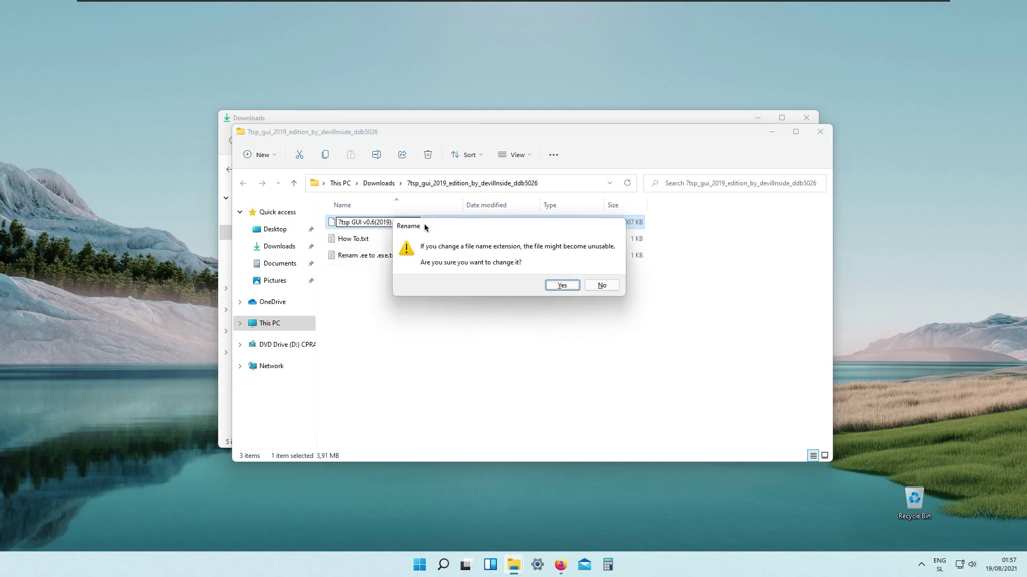
pyautogui.click(562, 287)
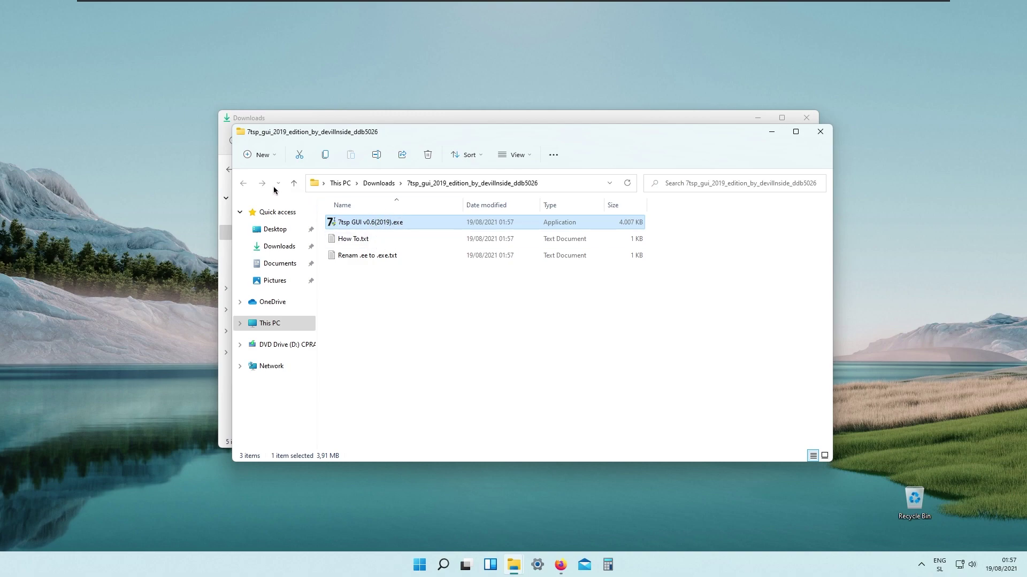
# Return to the Downloads folder and extract the big_sur_2 Windows 10 themes zip to its default destination
pyautogui.click(726, 118)
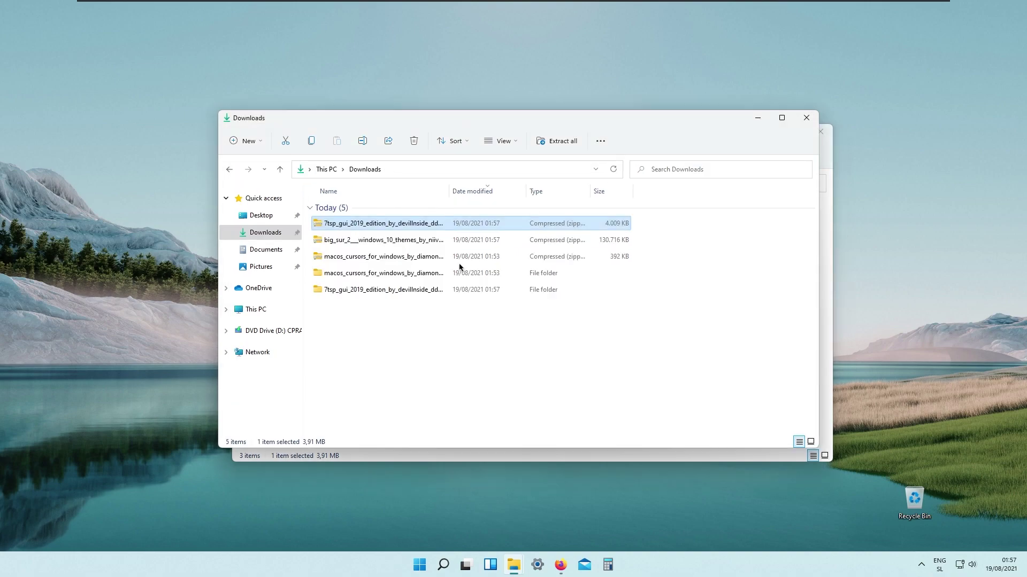
pyautogui.click(420, 242)
pyautogui.rightClick(414, 242)
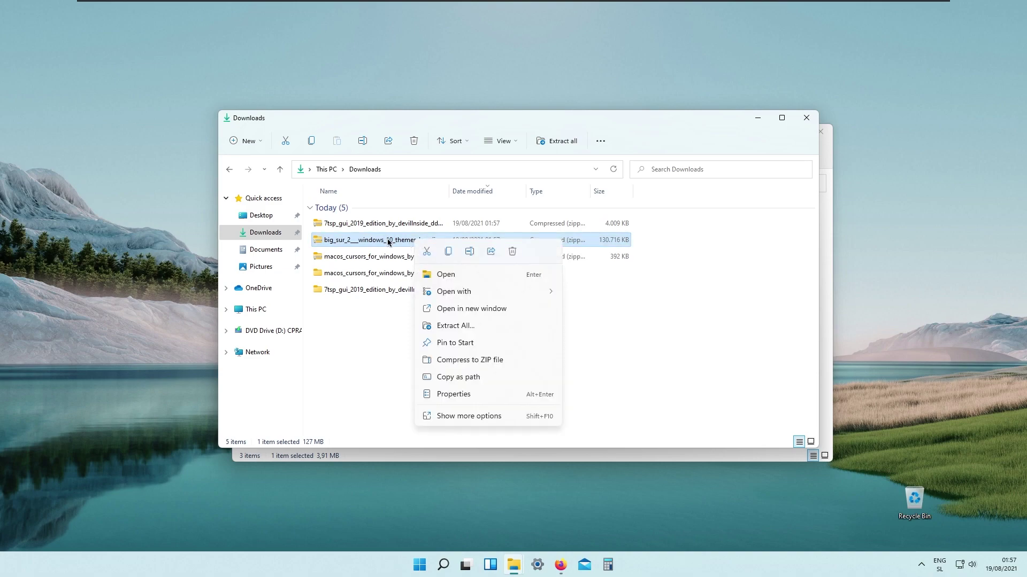
pyautogui.click(495, 325)
pyautogui.click(608, 384)
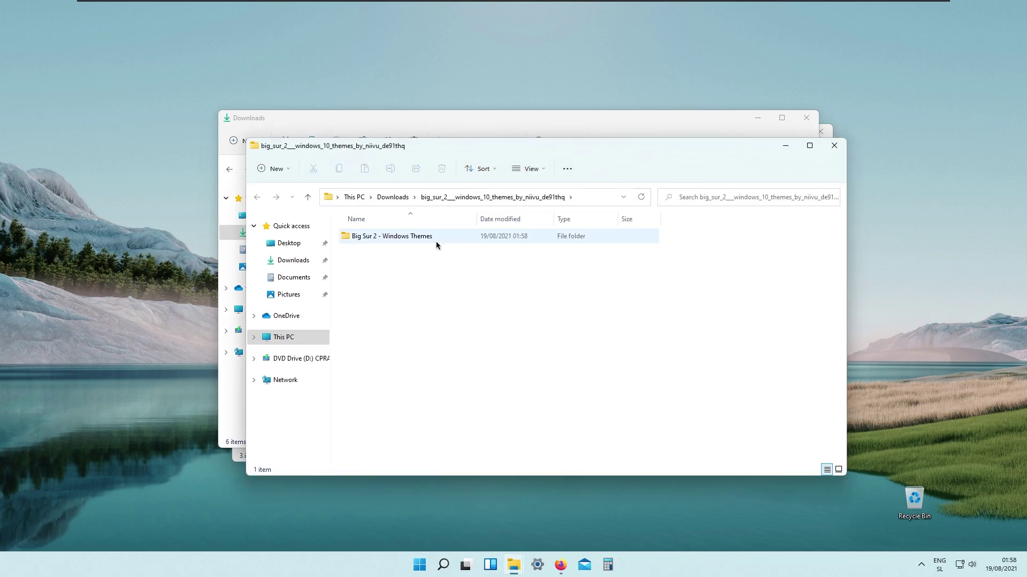
# Open the 7TSP Icon theme folder inside Big Sur 2 - Windows Themes and look at the light and dark mode packs
pyautogui.doubleClick(400, 239)
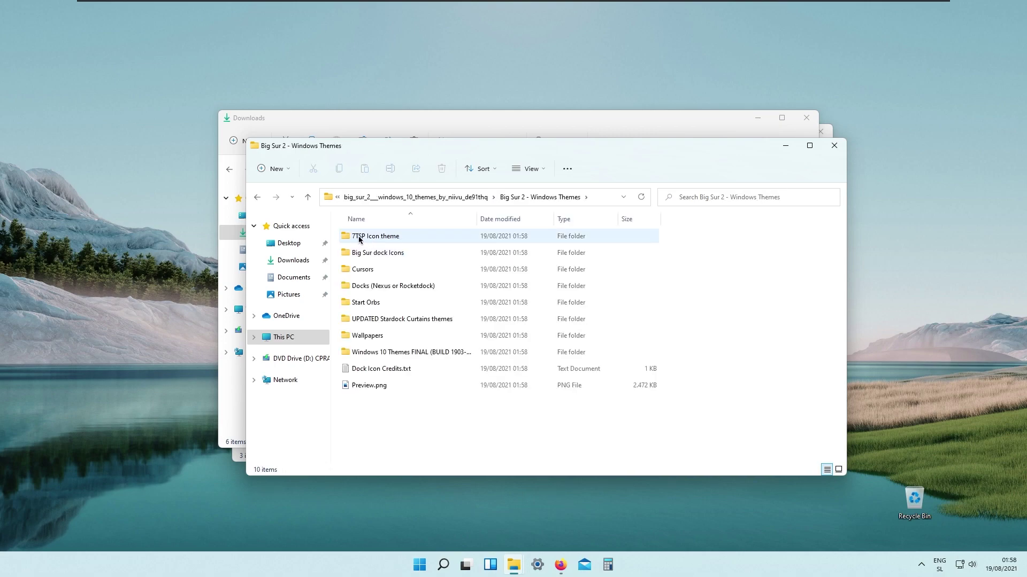
pyautogui.doubleClick(390, 237)
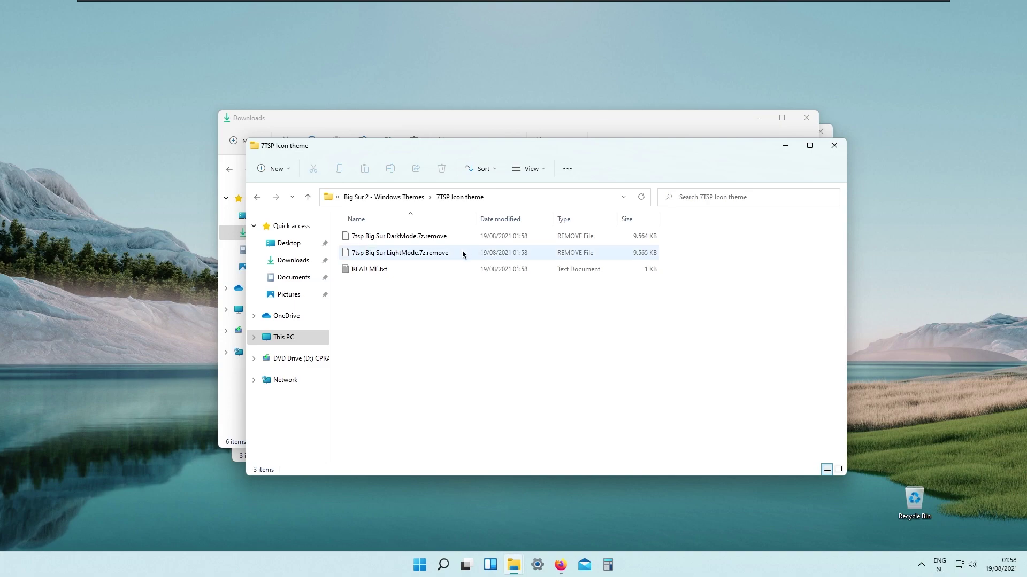
pyautogui.click(450, 253)
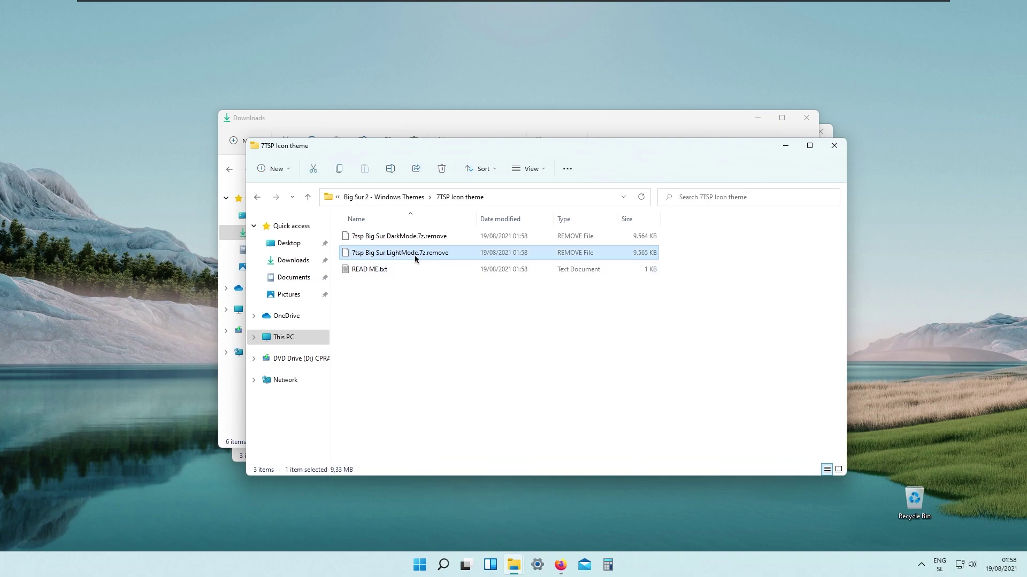
pyautogui.click(441, 236)
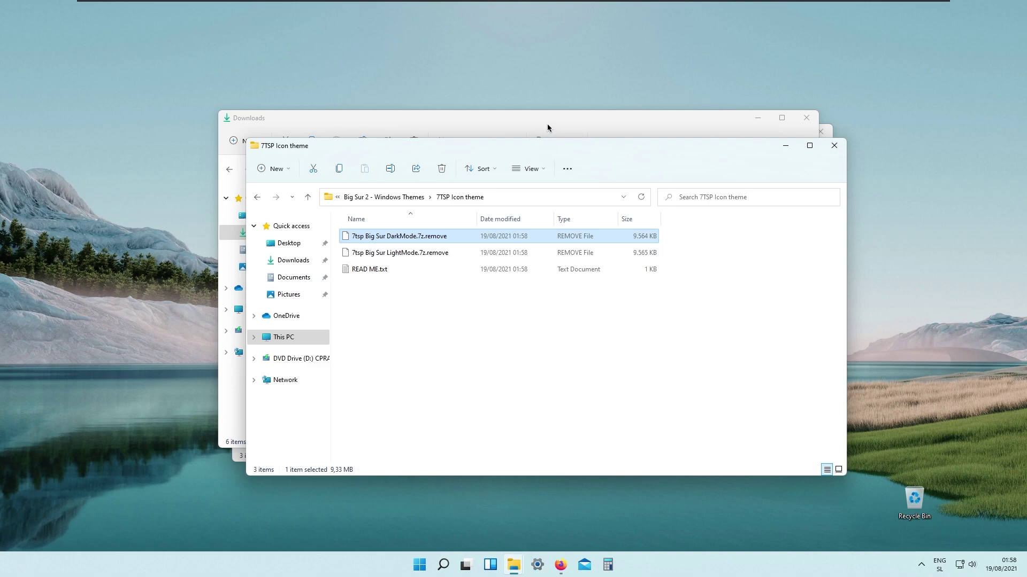
# Rename the light mode icon pack to 7tsp Big Sur LightMode.7z and accept the file extension change
pyautogui.click(434, 253)
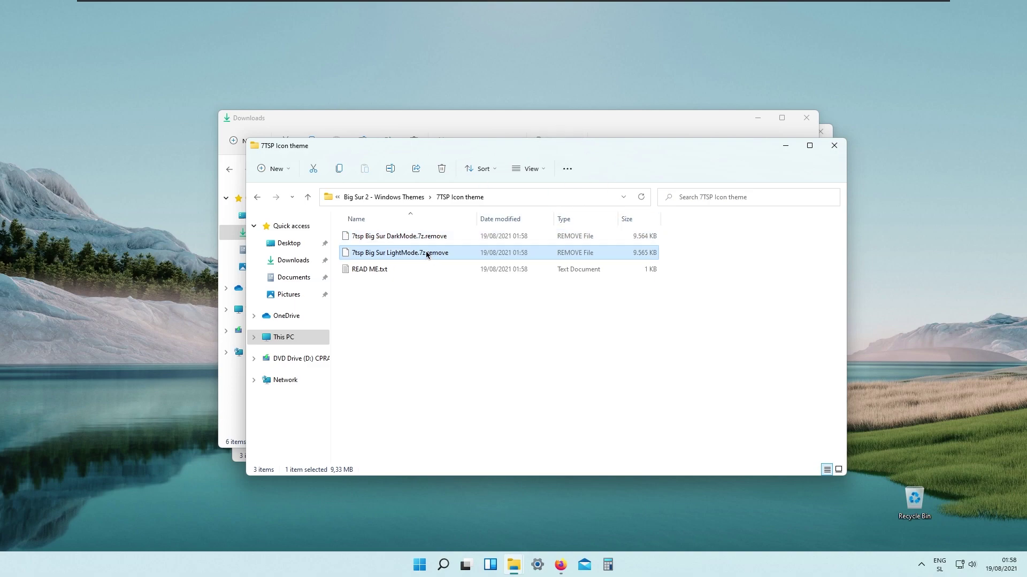
pyautogui.rightClick(433, 257)
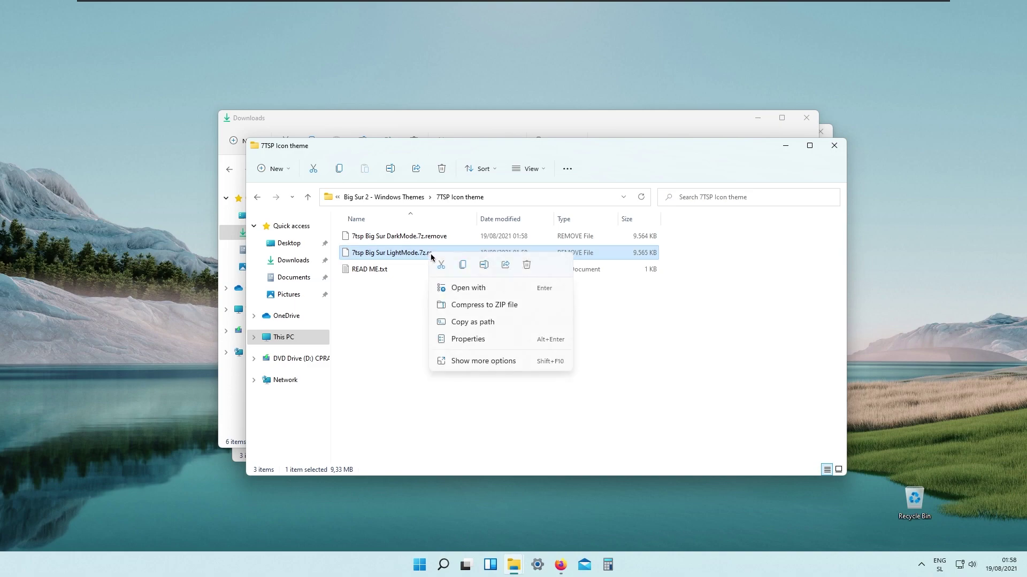
pyautogui.click(489, 362)
pyautogui.click(537, 515)
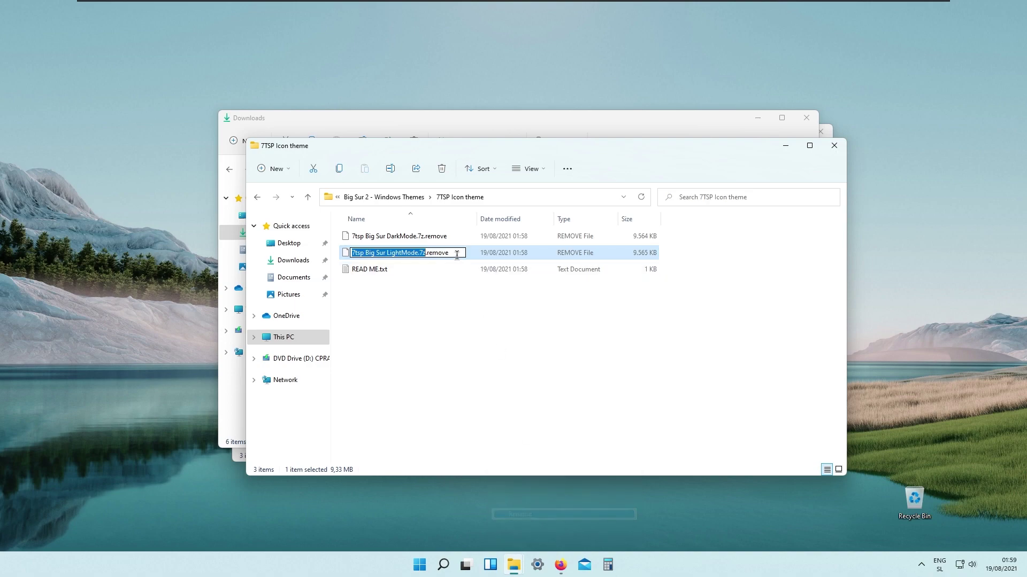
pyautogui.moveTo(454, 253); pyautogui.dragTo(426, 254)
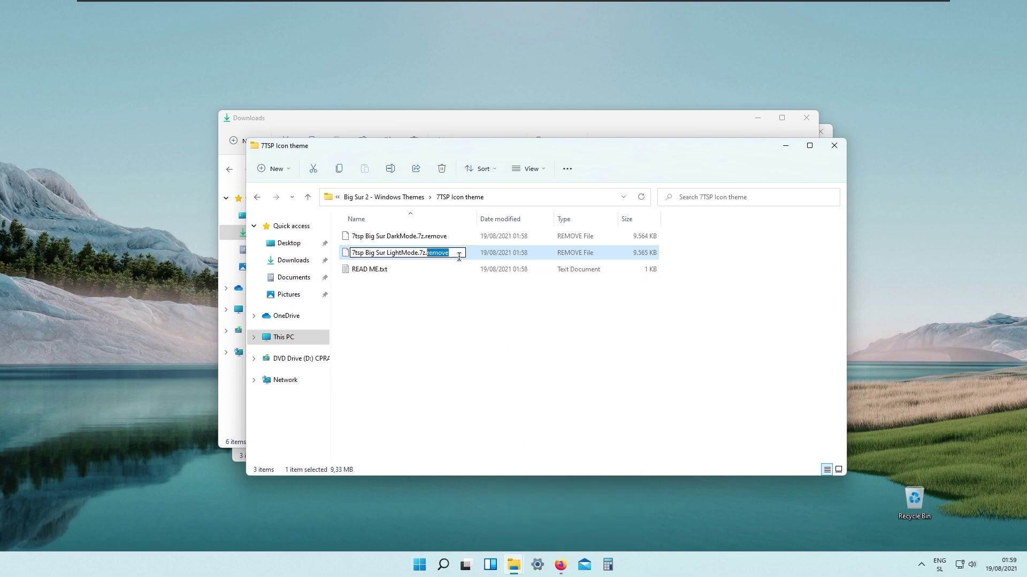
pyautogui.press('BackSpace')
pyautogui.press('BackSpace')
pyautogui.press('Return')
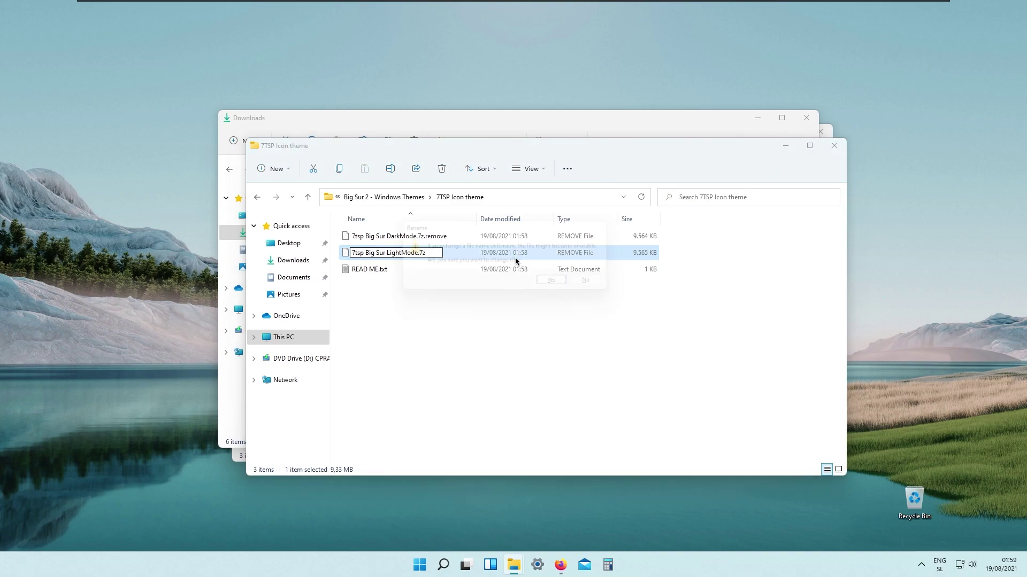
pyautogui.click(558, 286)
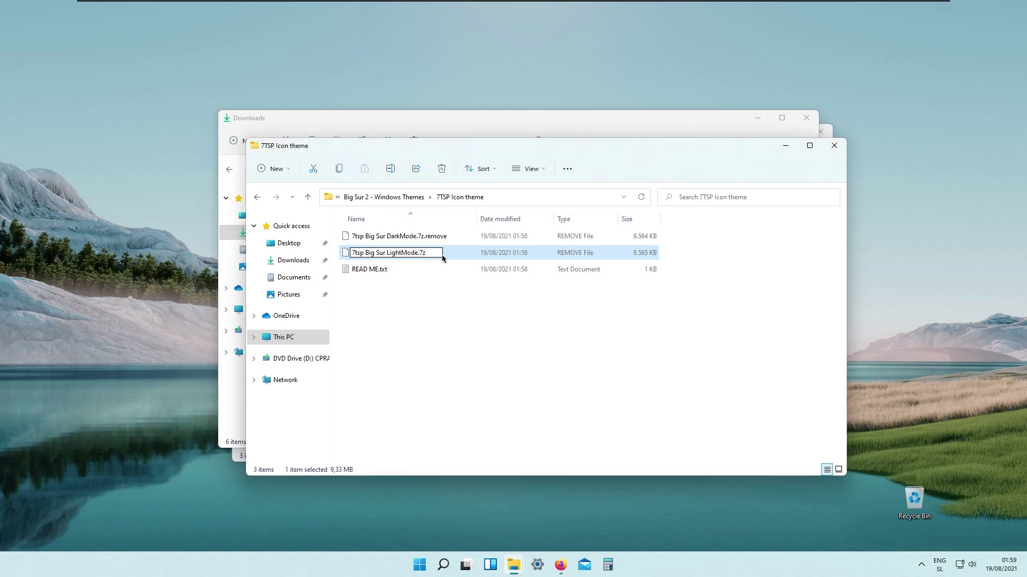
# Close the 7TSP Icon theme and Downloads windows, and run 7tsp GUI v0.6(2019).exe with permission to make changes
pyautogui.click(832, 145)
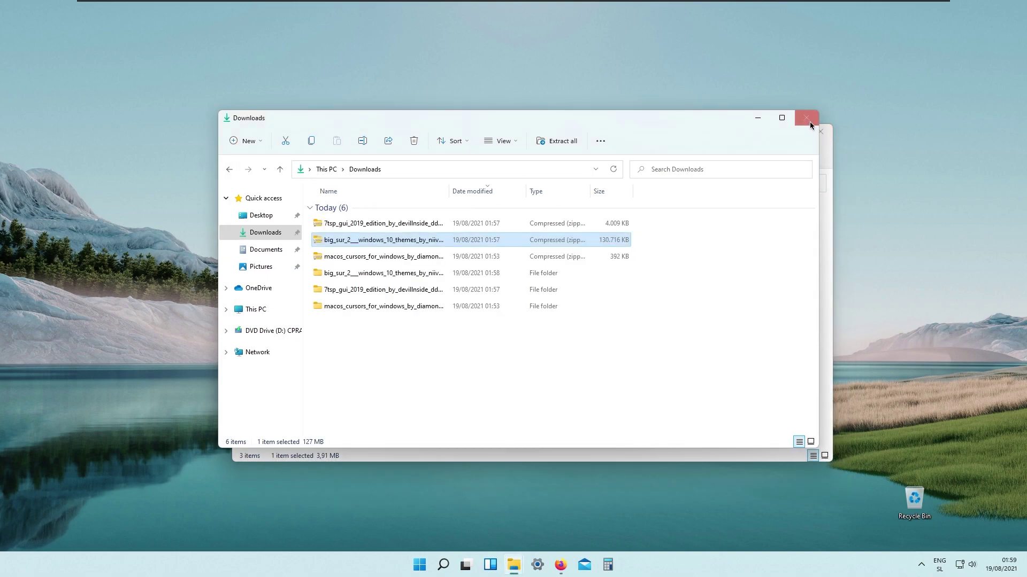
pyautogui.click(809, 121)
pyautogui.doubleClick(366, 224)
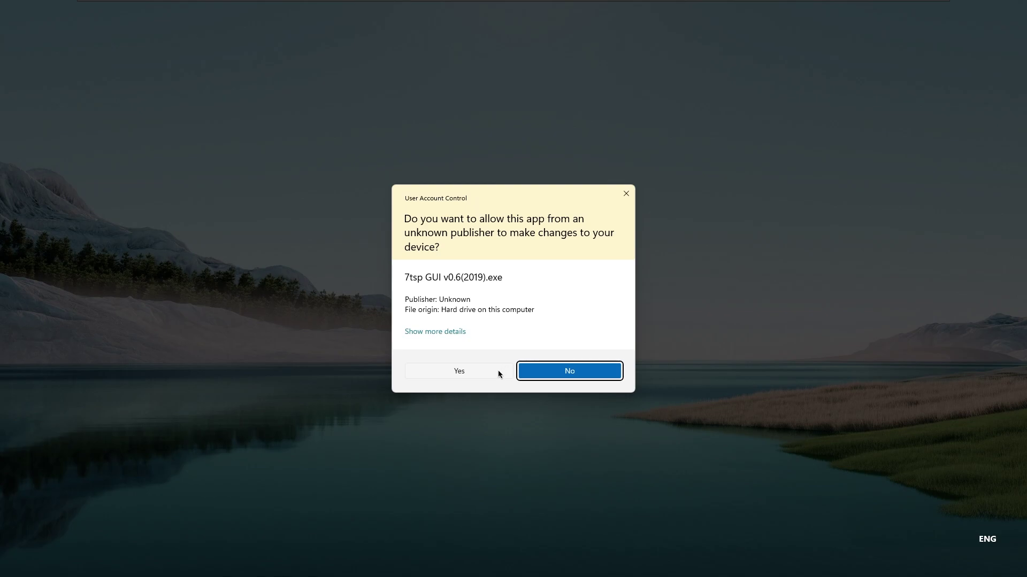
pyautogui.click(540, 370)
# Minimize the 7tsp folder window, accept the 7tsp agreement and close its ReadMe.txt
pyautogui.click(773, 133)
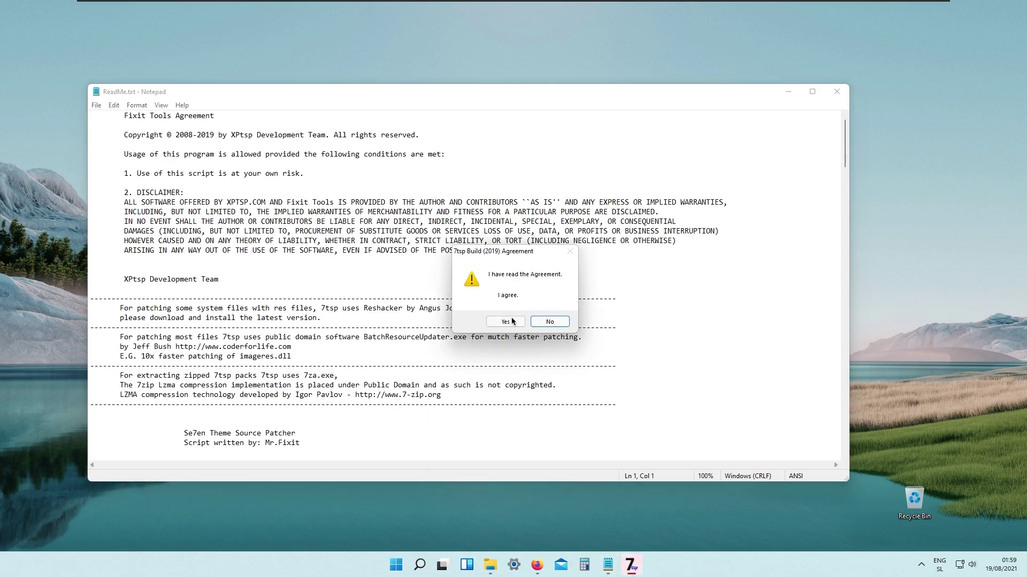
pyautogui.click(505, 321)
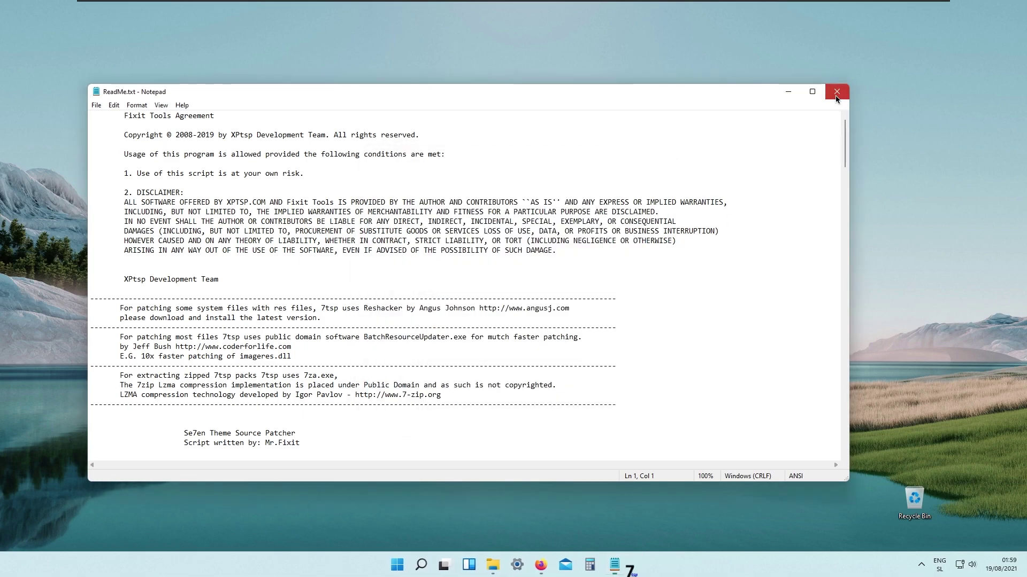
pyautogui.click(837, 91)
# Add the custom pack 7tsp Big Sur LightMode.7z from the 7TSP Icon theme folder inside Big Sur 2 - Windows Themes
pyautogui.click(416, 229)
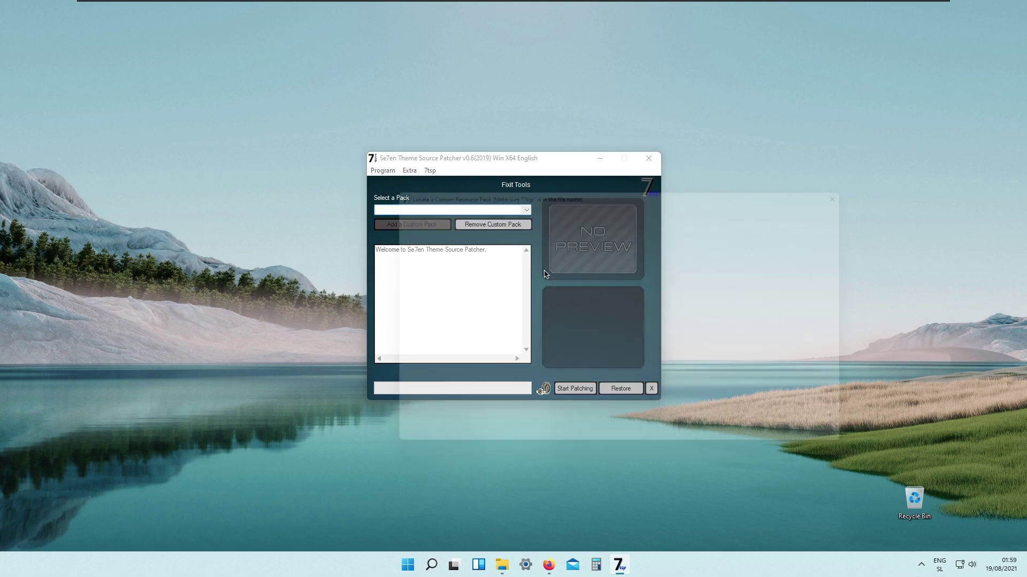
pyautogui.click(418, 286)
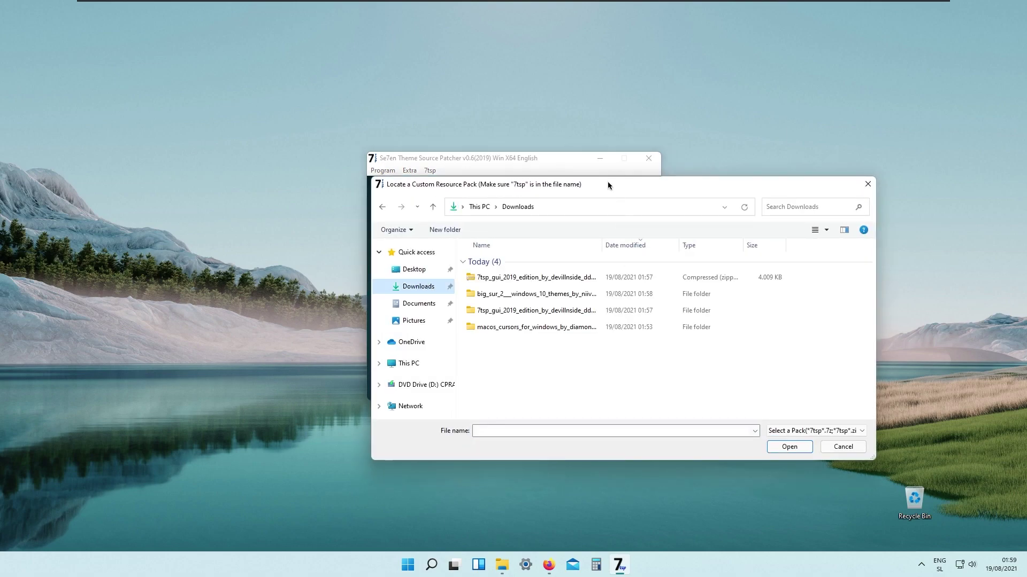
pyautogui.click(571, 297)
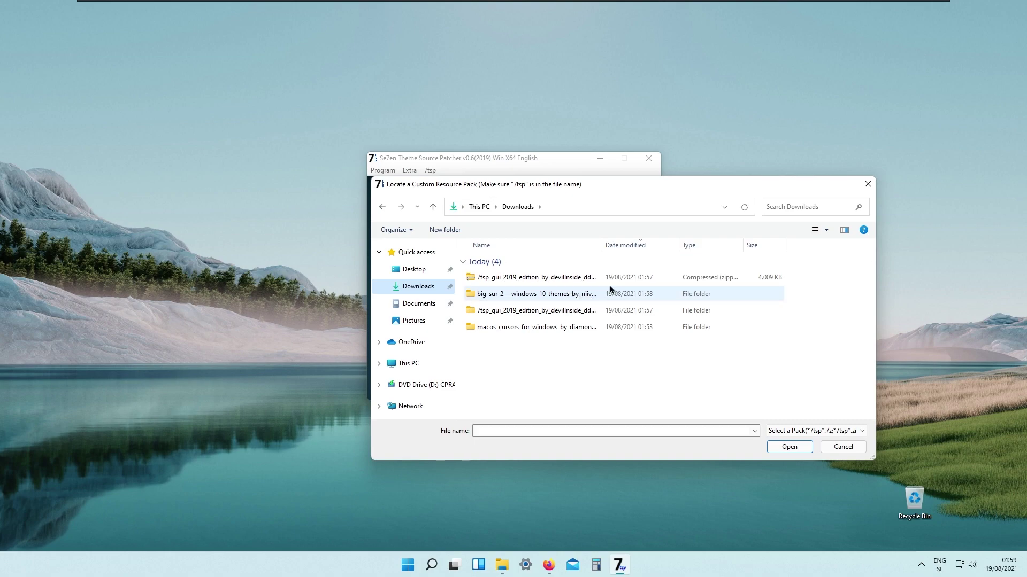
pyautogui.moveTo(601, 187); pyautogui.dragTo(594, 169)
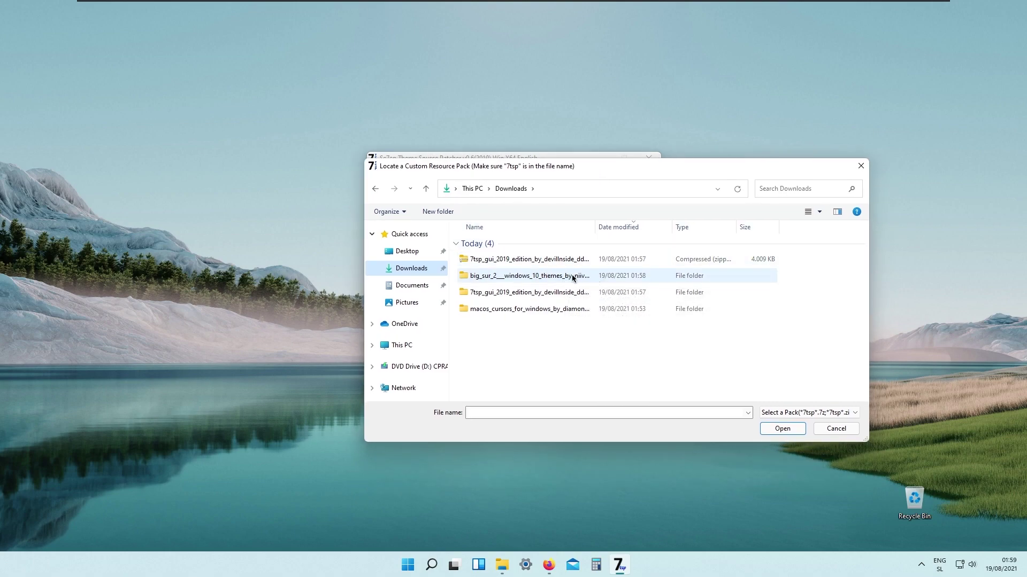
pyautogui.doubleClick(572, 275)
pyautogui.doubleClick(550, 246)
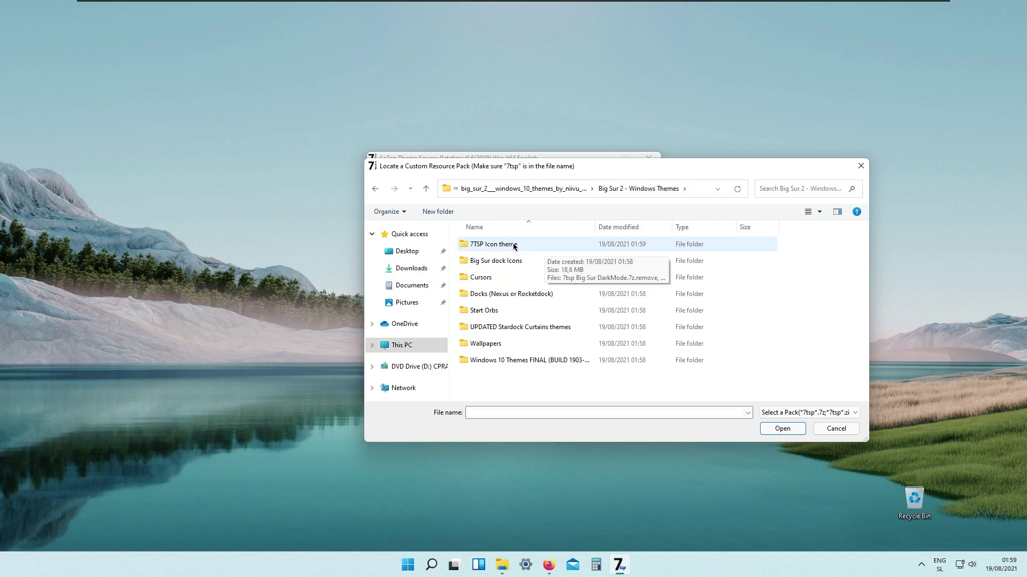
pyautogui.doubleClick(519, 245)
pyautogui.click(537, 247)
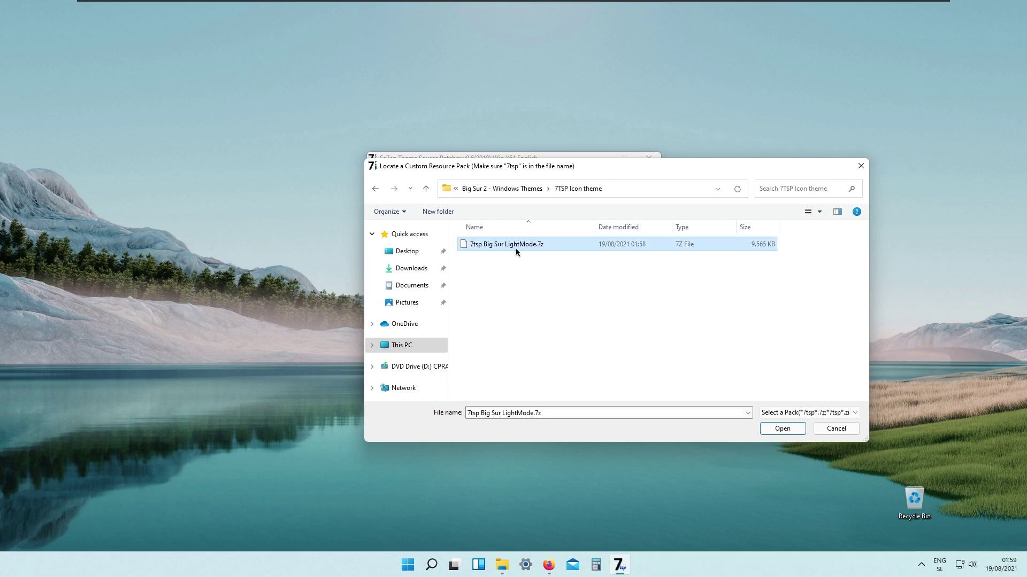
pyautogui.click(775, 430)
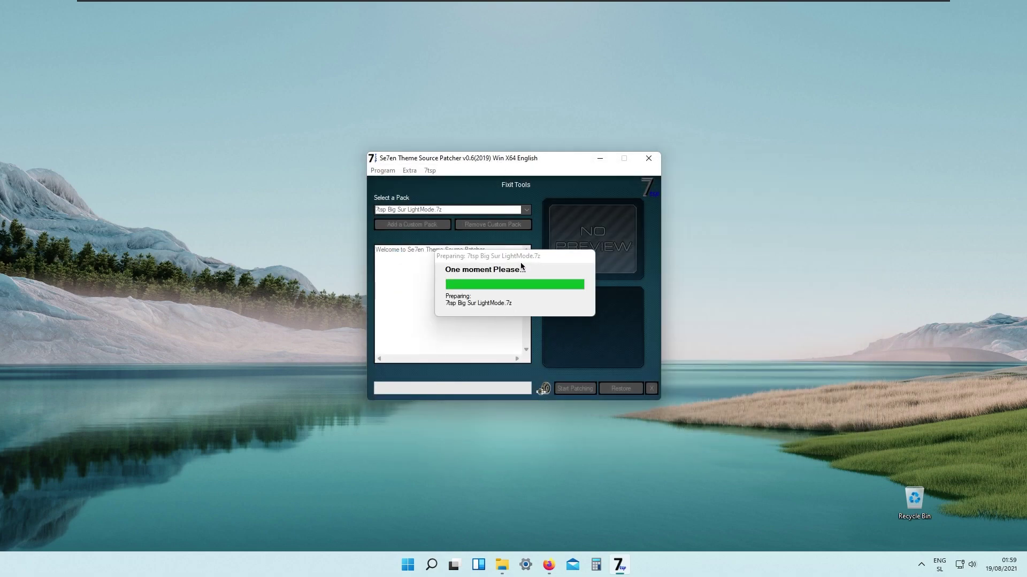
# Turn off creating a new restore point when patching and save the 7tsp options
pyautogui.click(543, 389)
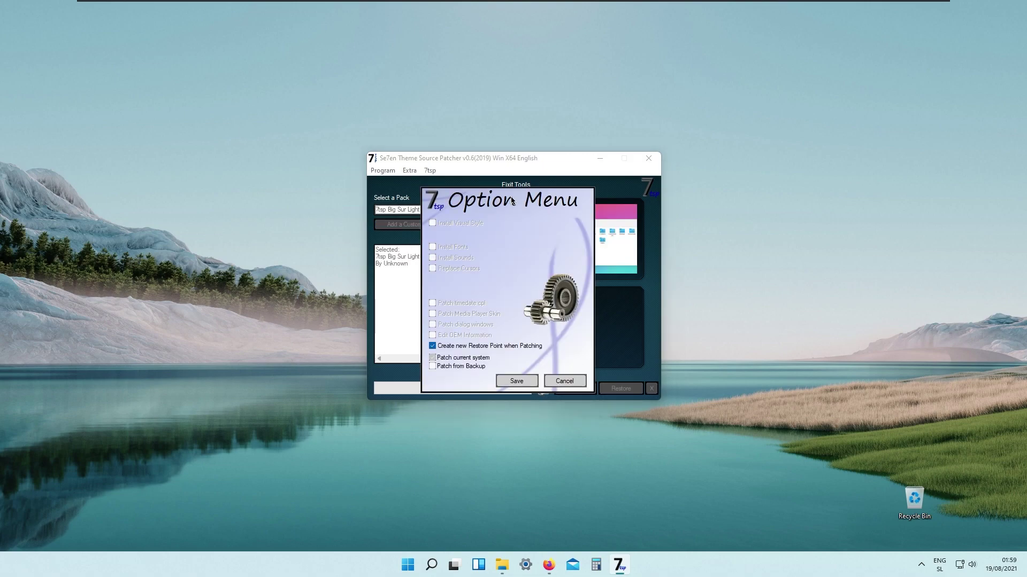
pyautogui.click(432, 346)
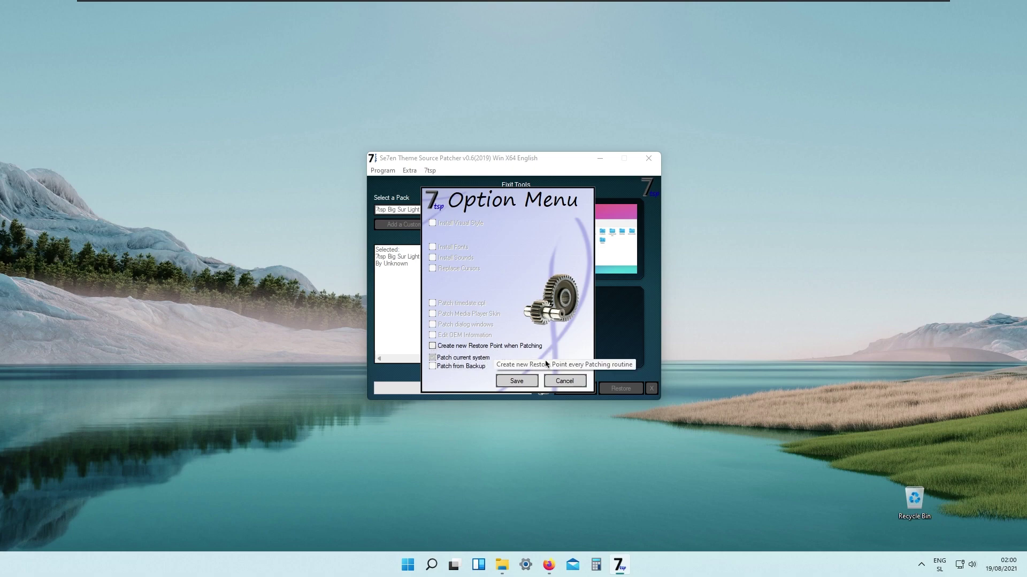
pyautogui.click(517, 380)
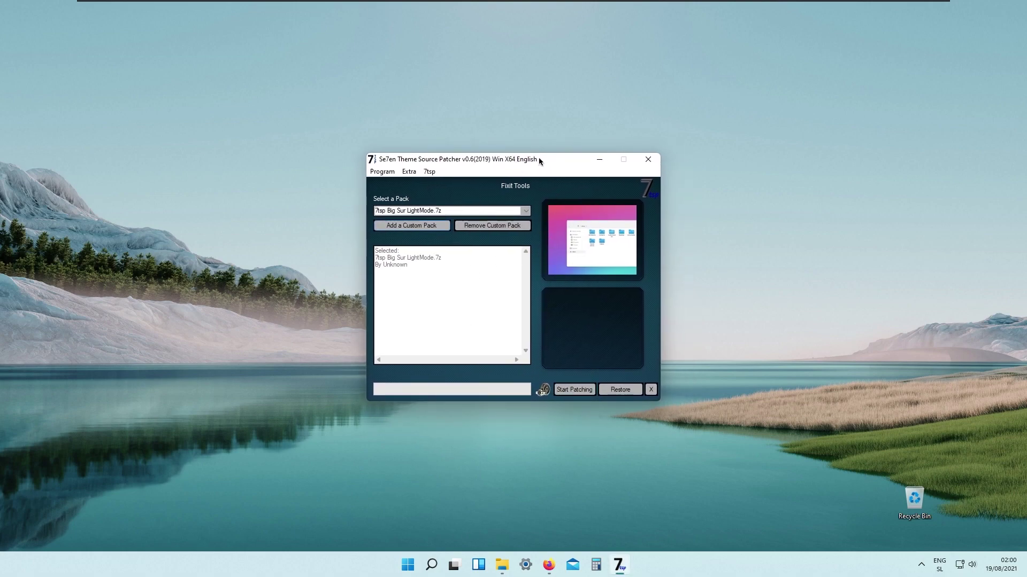
# Patch the system with the Big Sur LightMode pack, reboot Windows and dismiss the System patched message
pyautogui.moveTo(540, 159); pyautogui.dragTo(533, 154)
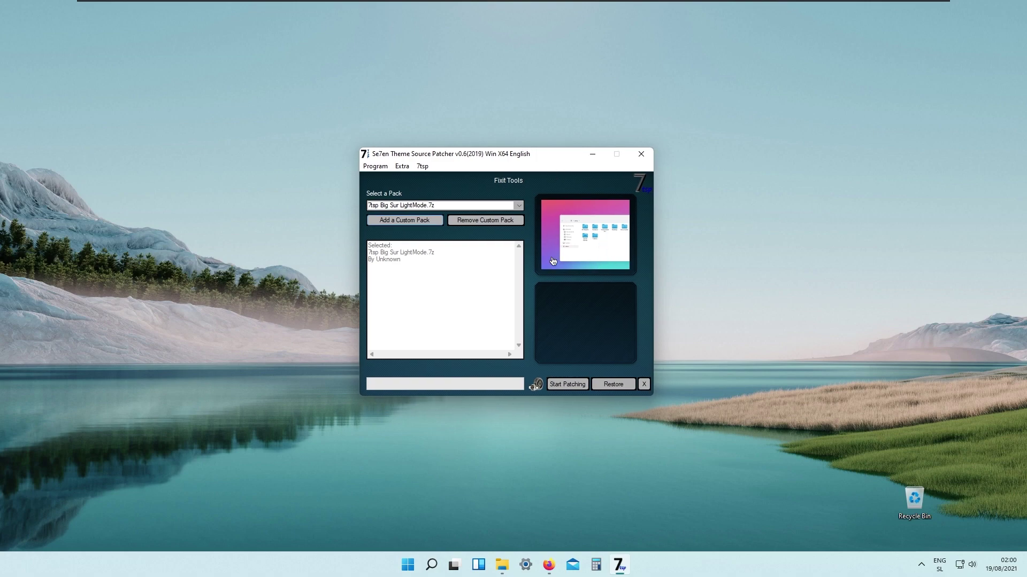
pyautogui.click(564, 385)
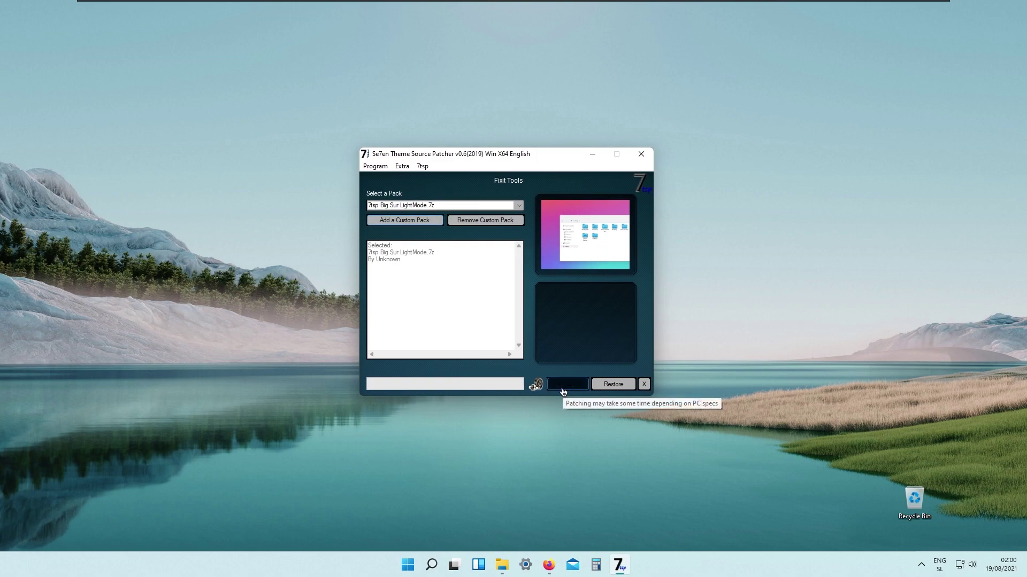
pyautogui.click(510, 335)
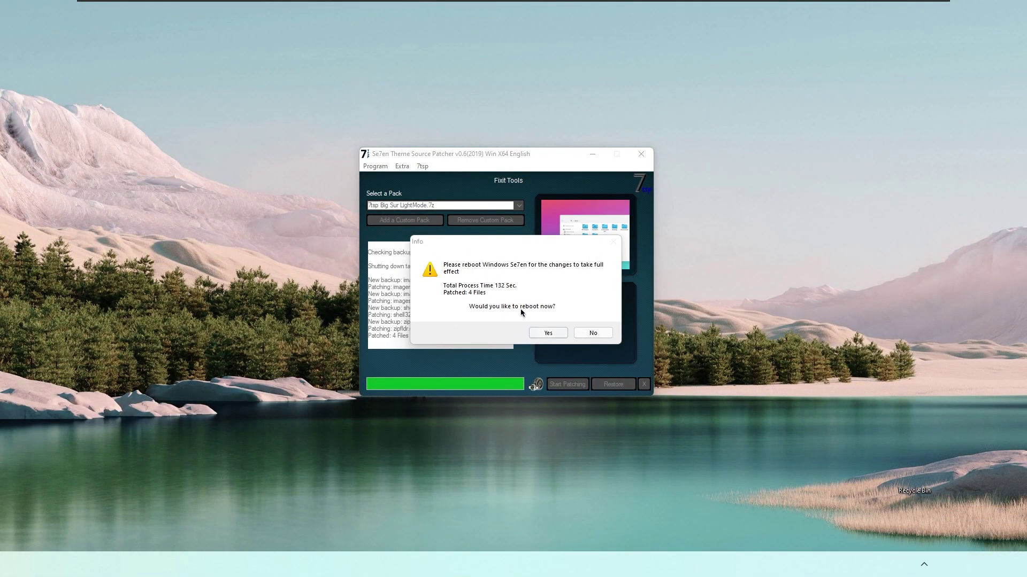
pyautogui.click(552, 333)
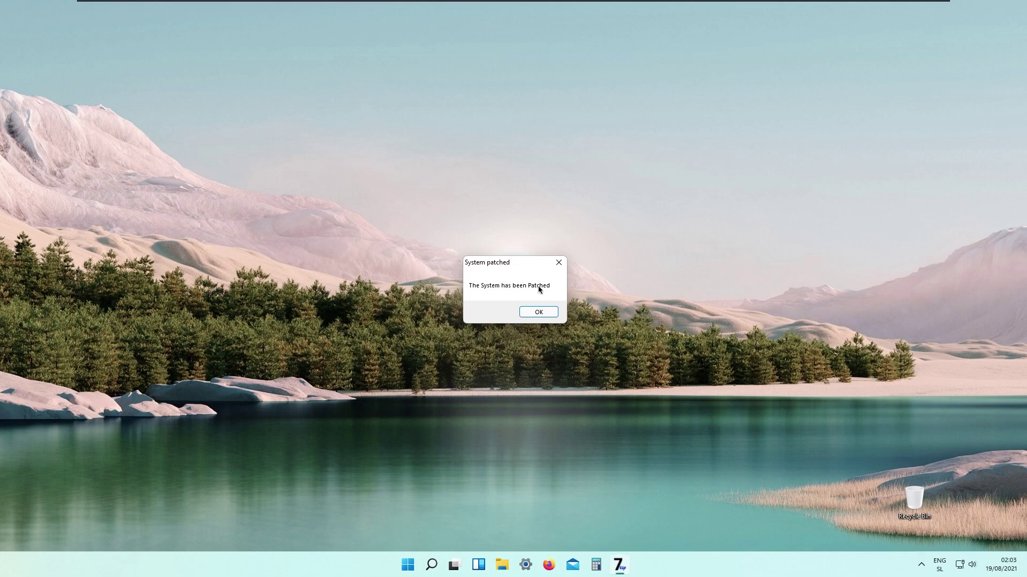
pyautogui.click(540, 312)
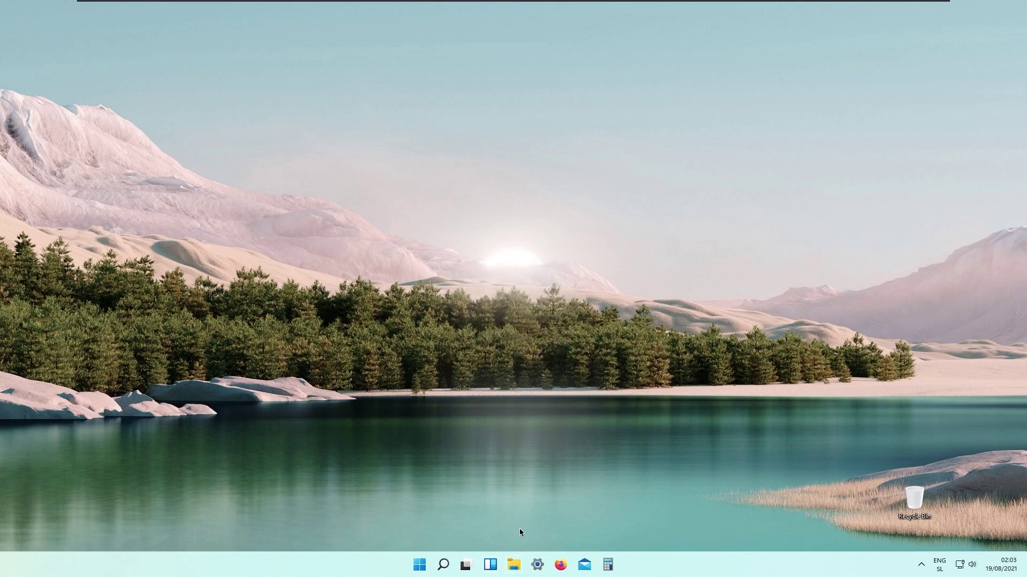
# Open This PC in File Explorer to look at the patched folder and drive icons, and close the window
pyautogui.press('super+e')
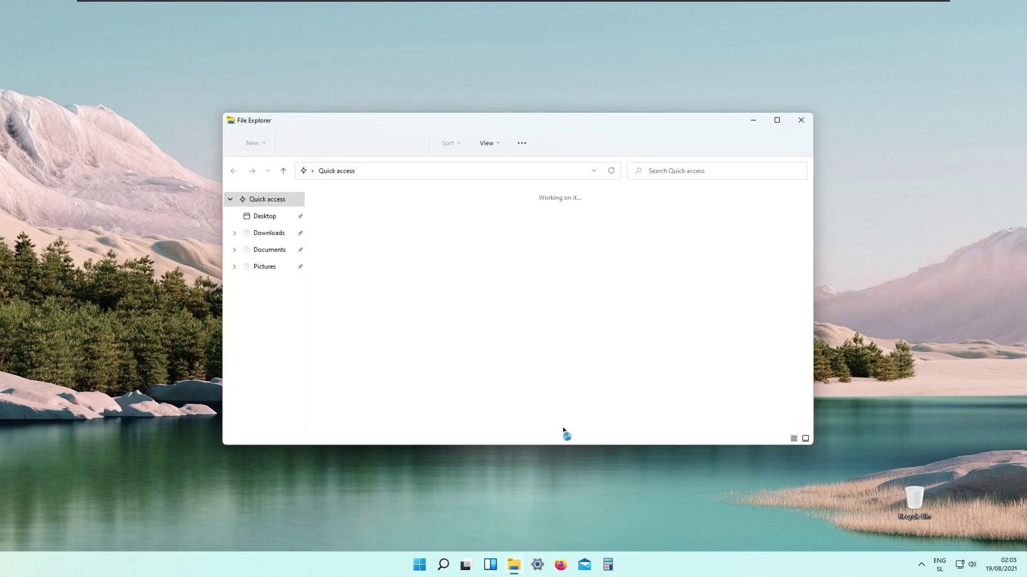
pyautogui.click(282, 311)
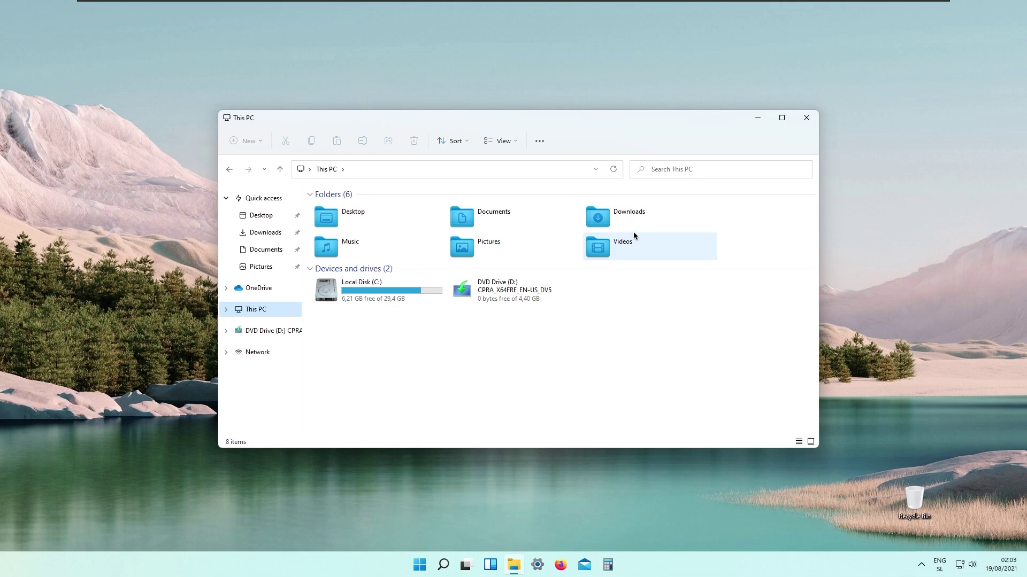
pyautogui.click(807, 118)
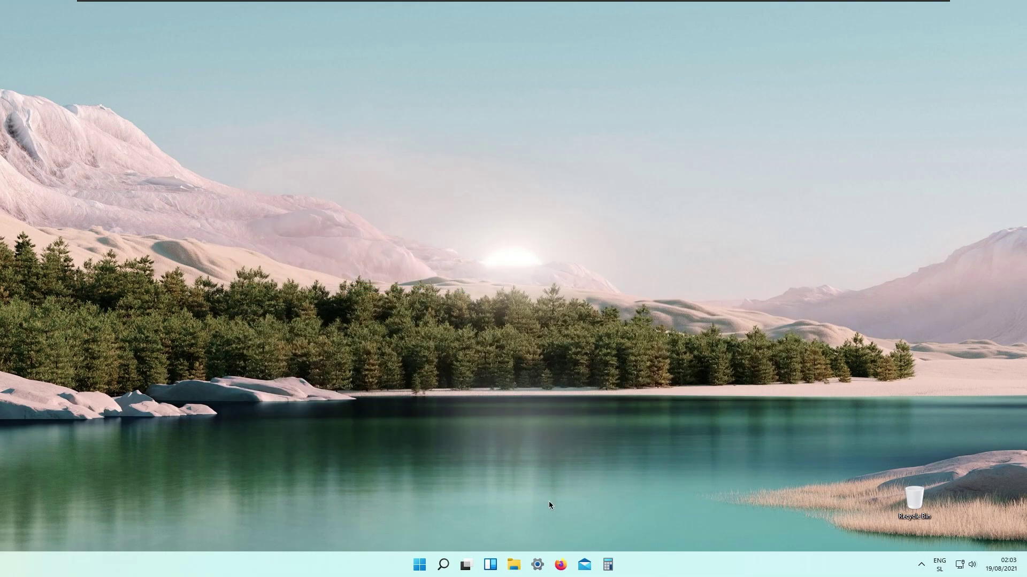
# Switch to Firefox, decline making it the default browser and open niivu's gallery on DeviantArt
pyautogui.click(558, 566)
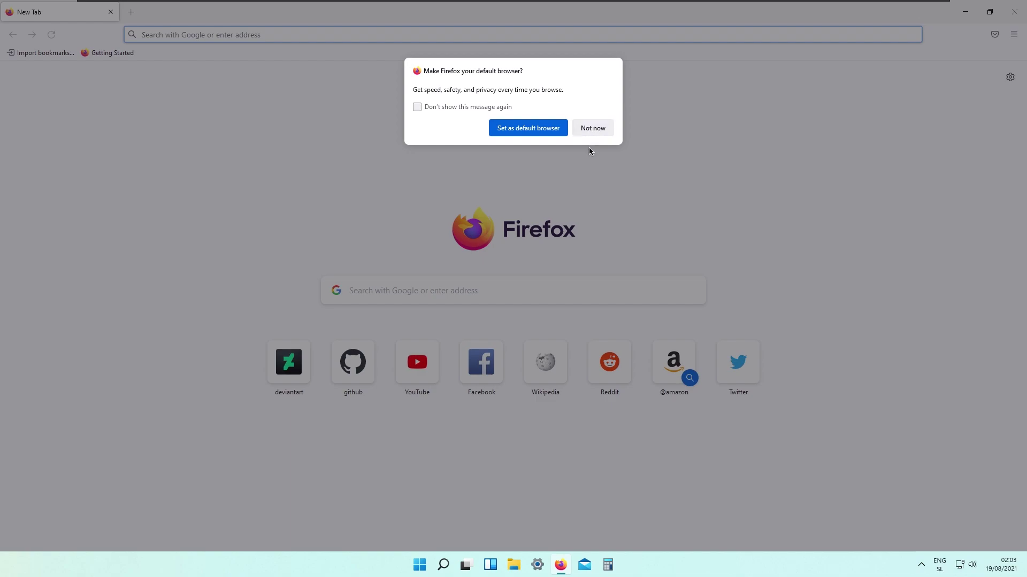
pyautogui.click(591, 135)
pyautogui.click(492, 292)
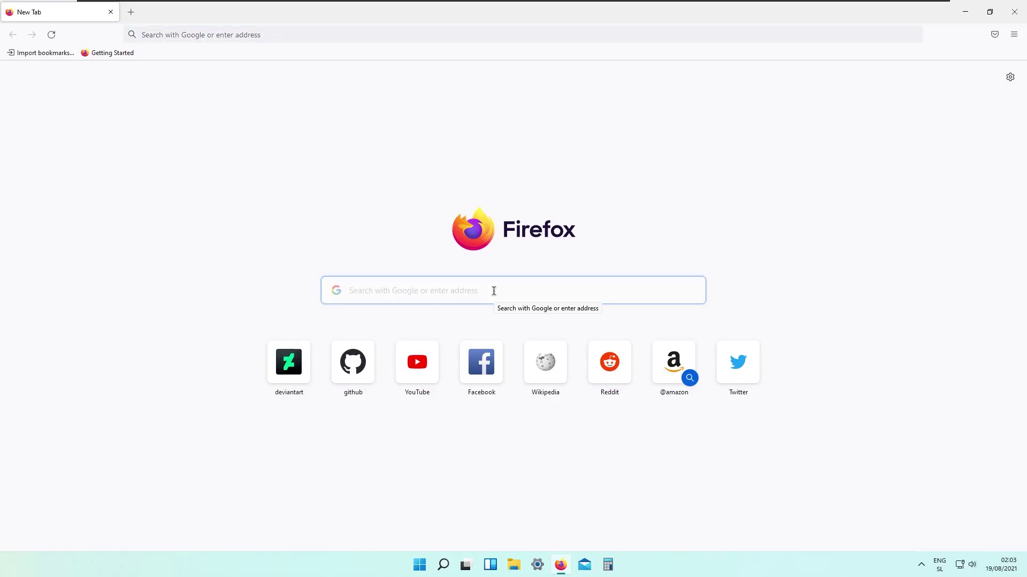
pyautogui.write('d')
pyautogui.click(496, 199)
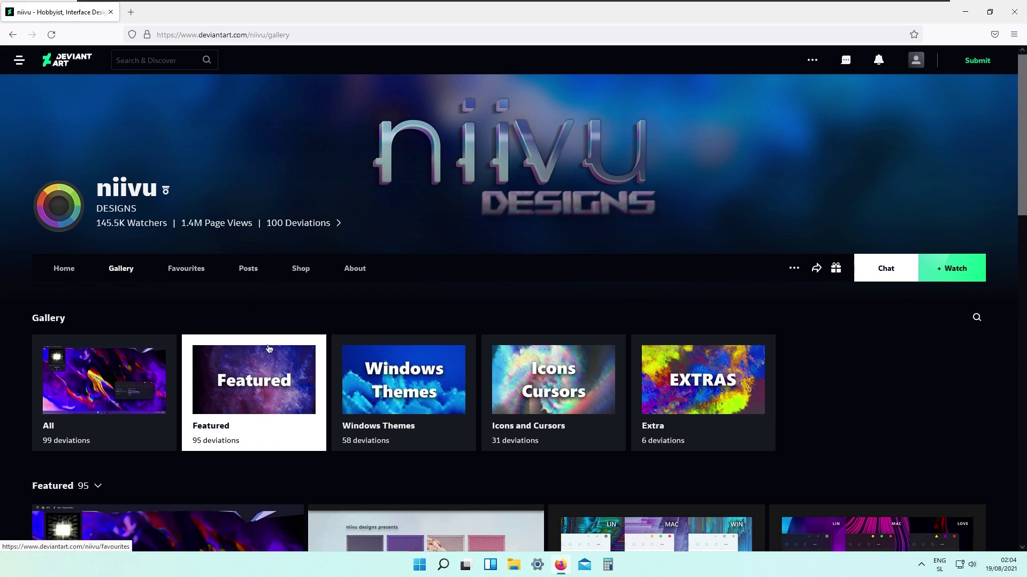
# Open LIT3 for Windows from the Featured gallery and save its zip file, lit3_for_windows_by_niivu_deowwya.zip
pyautogui.scroll(-3, 263, 328)
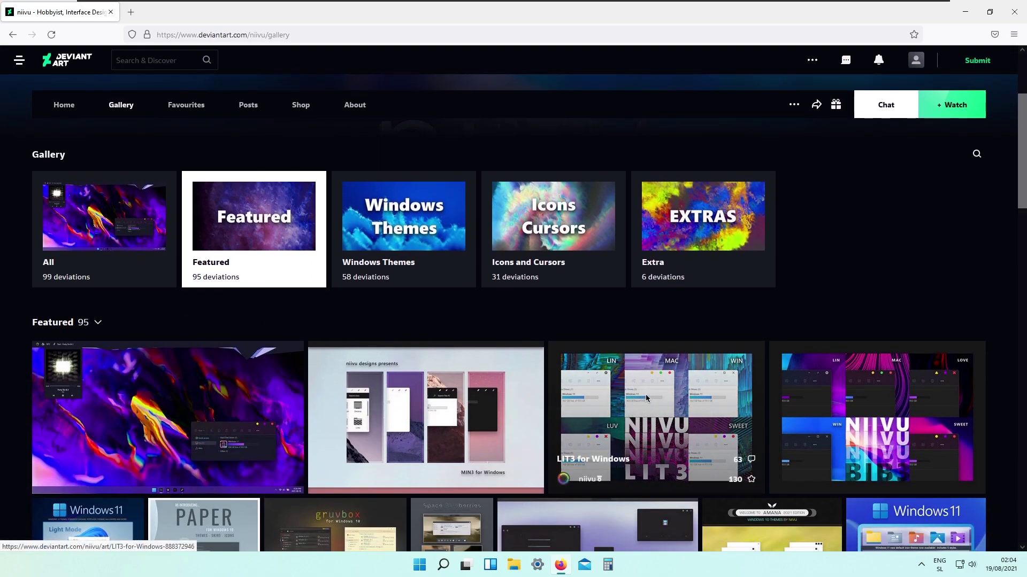
pyautogui.click(644, 401)
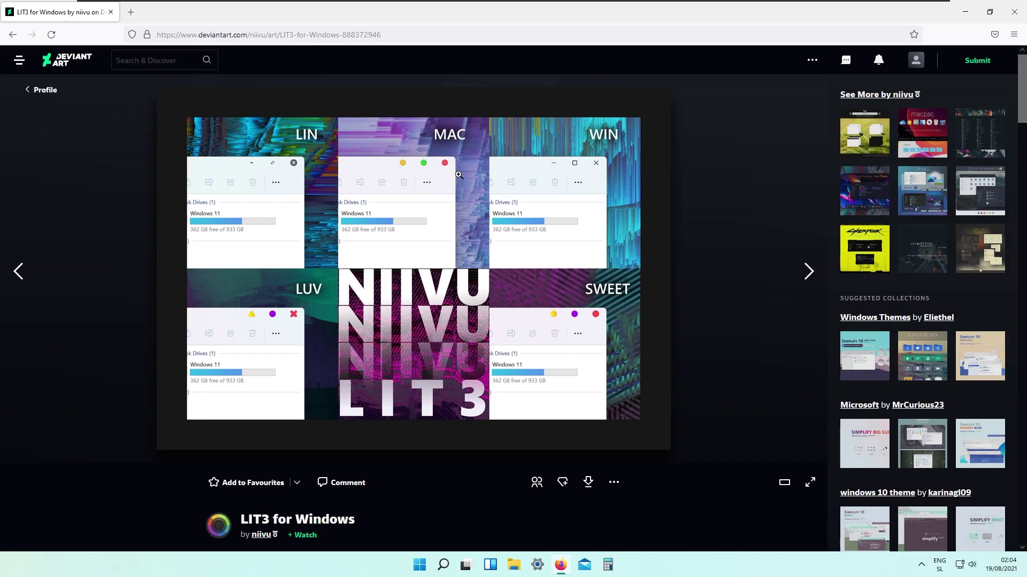
pyautogui.click(588, 482)
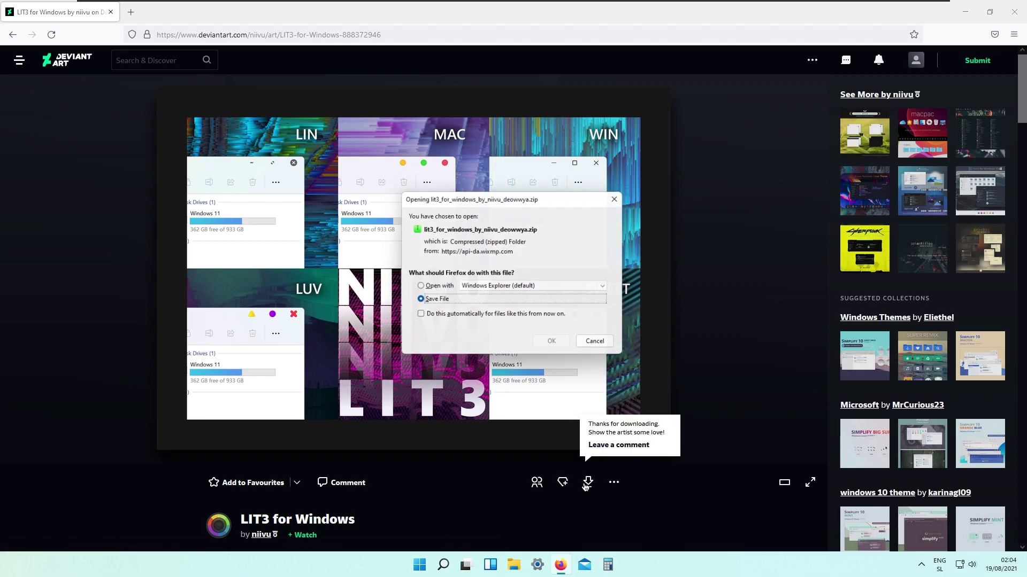
pyautogui.click(554, 346)
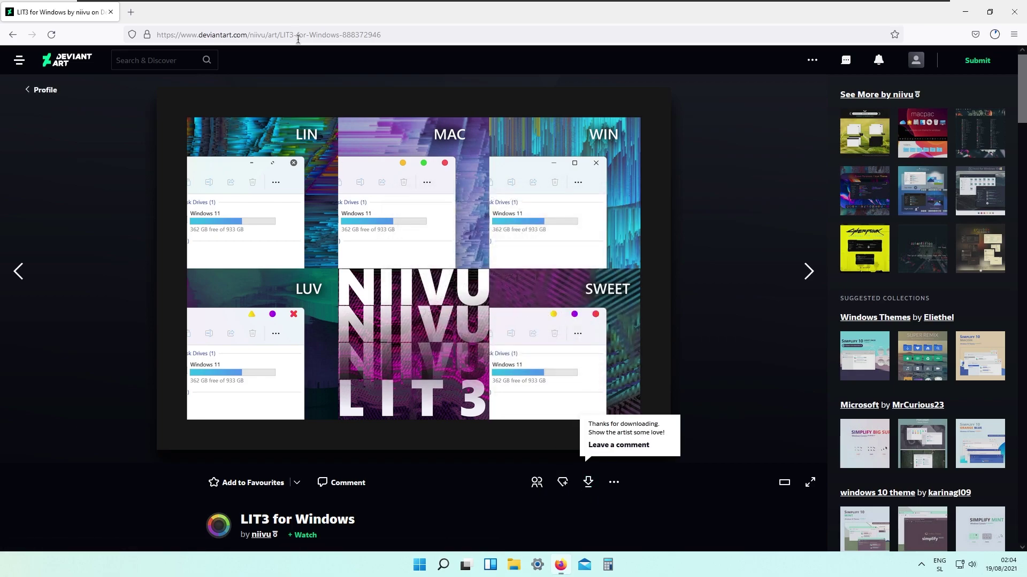
# Minimize the Downloads window, and download the Curtains trial from Stardock, saving Curtains_setup.exe
pyautogui.scroll(-7, 367, 275)
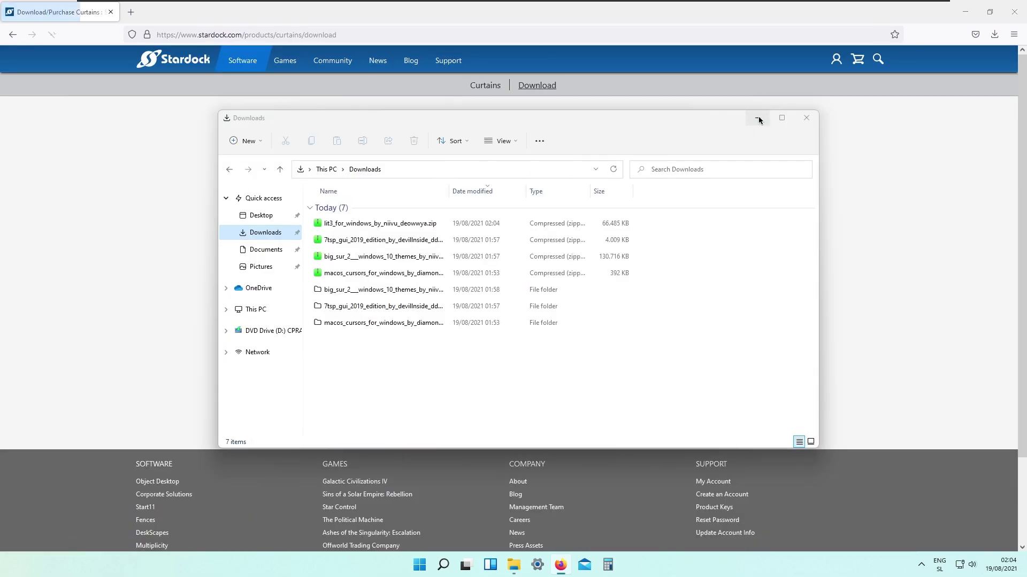
pyautogui.click(757, 117)
pyautogui.click(431, 422)
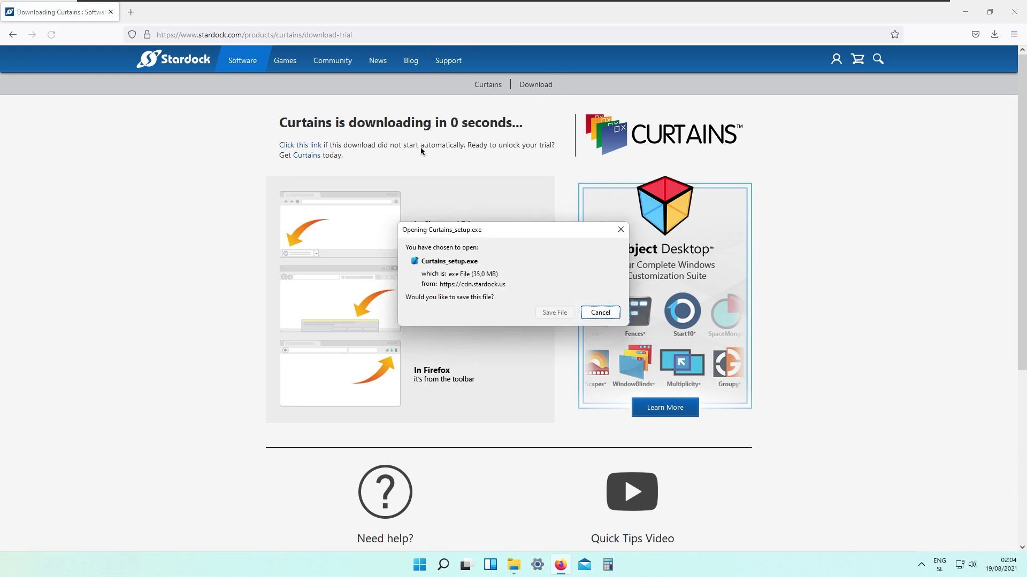
pyautogui.click(553, 313)
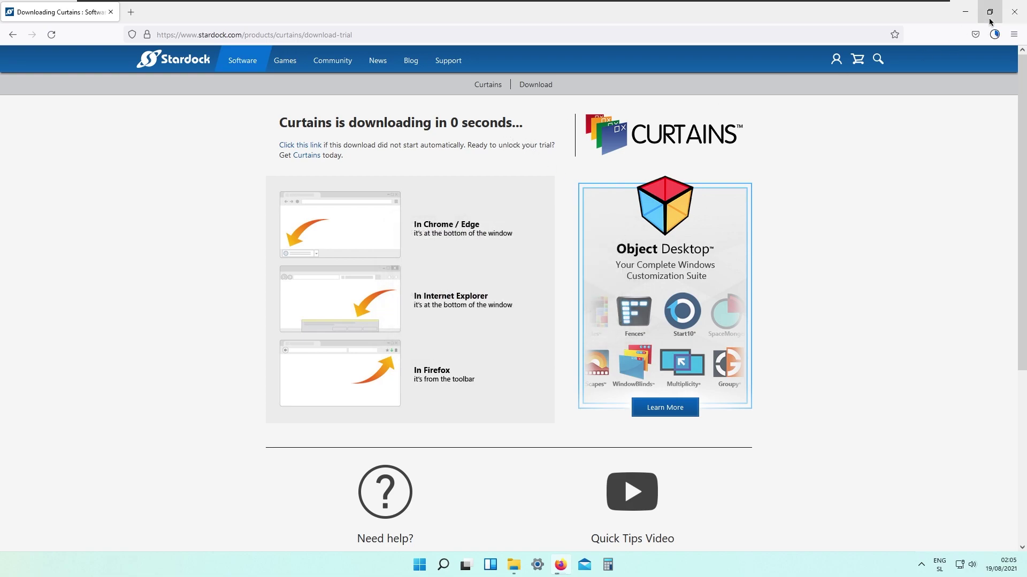
# Check the download progress of Curtains_setup.exe and minimize the browser window
pyautogui.click(995, 35)
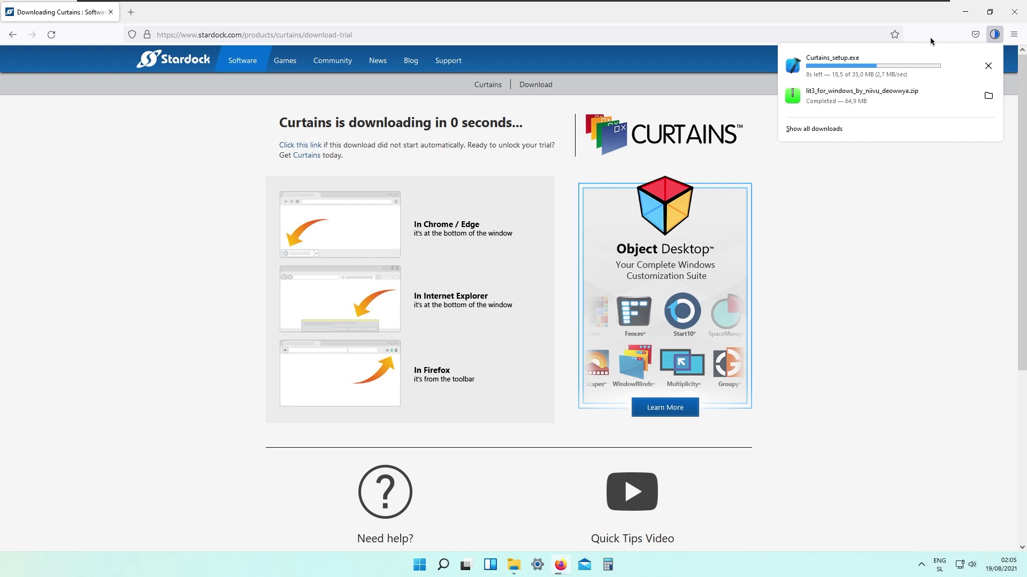
pyautogui.click(990, 12)
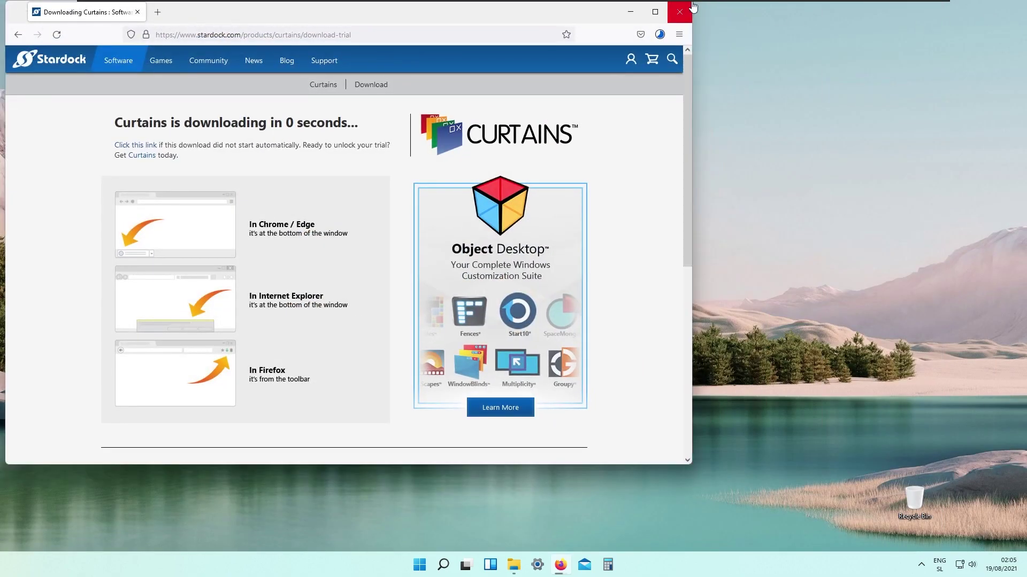
pyautogui.click(656, 12)
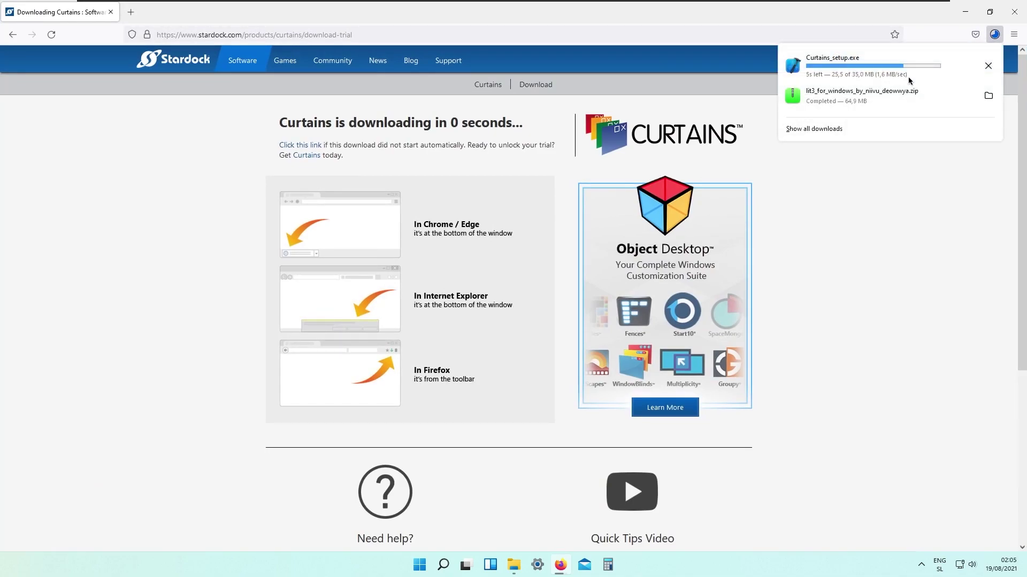
pyautogui.click(903, 60)
pyautogui.click(560, 564)
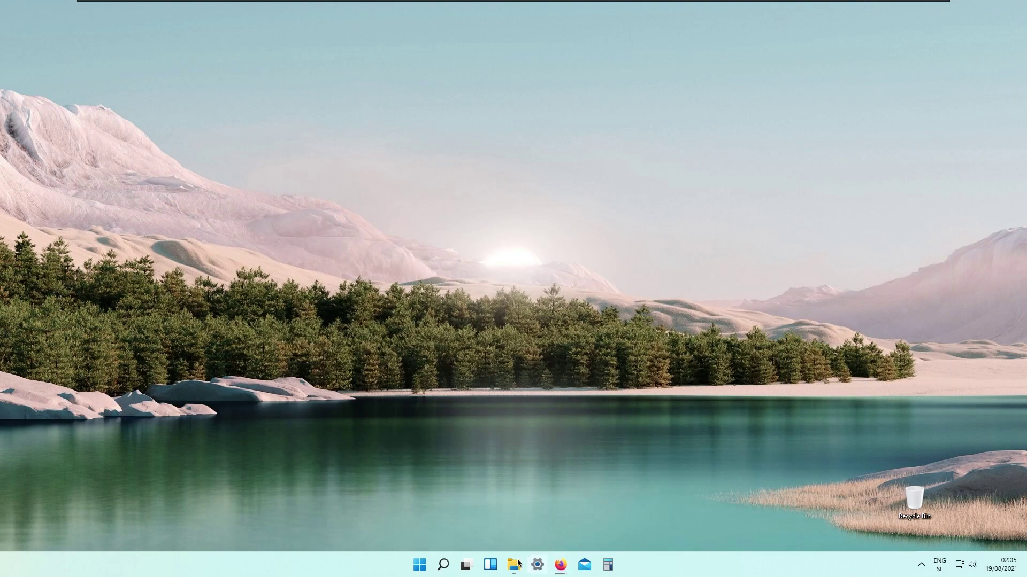
# Open the Downloads folder and extract lit3_for_windows_by_niivu_deowwya.zip into a folder of the same name
pyautogui.click(514, 563)
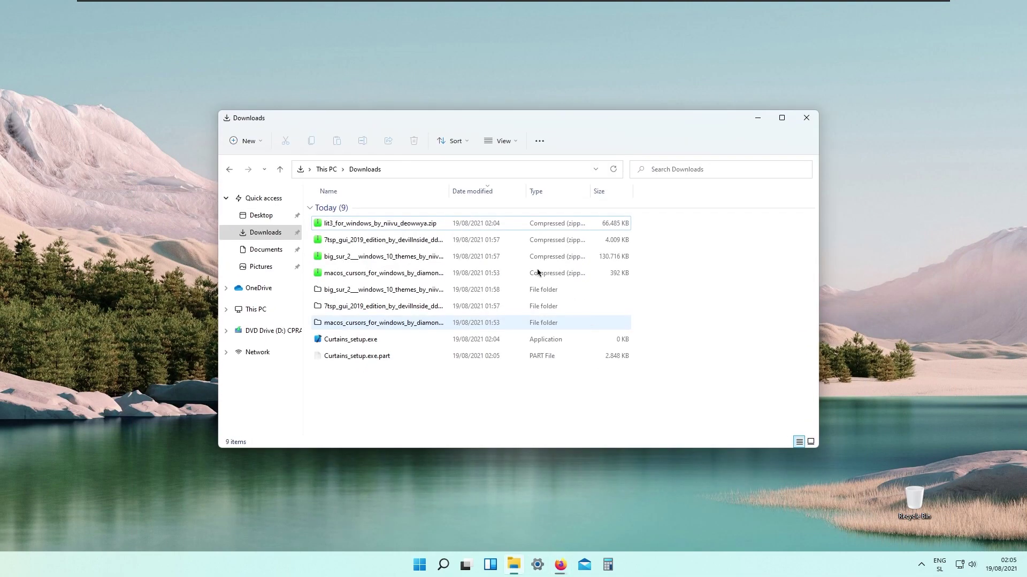
pyautogui.click(399, 228)
pyautogui.rightClick(396, 229)
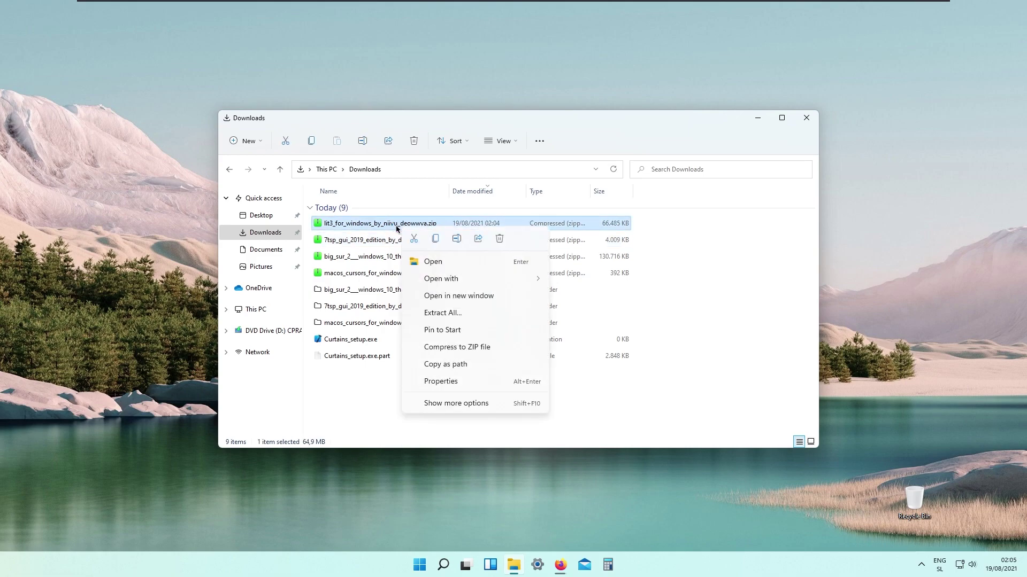
pyautogui.click(464, 403)
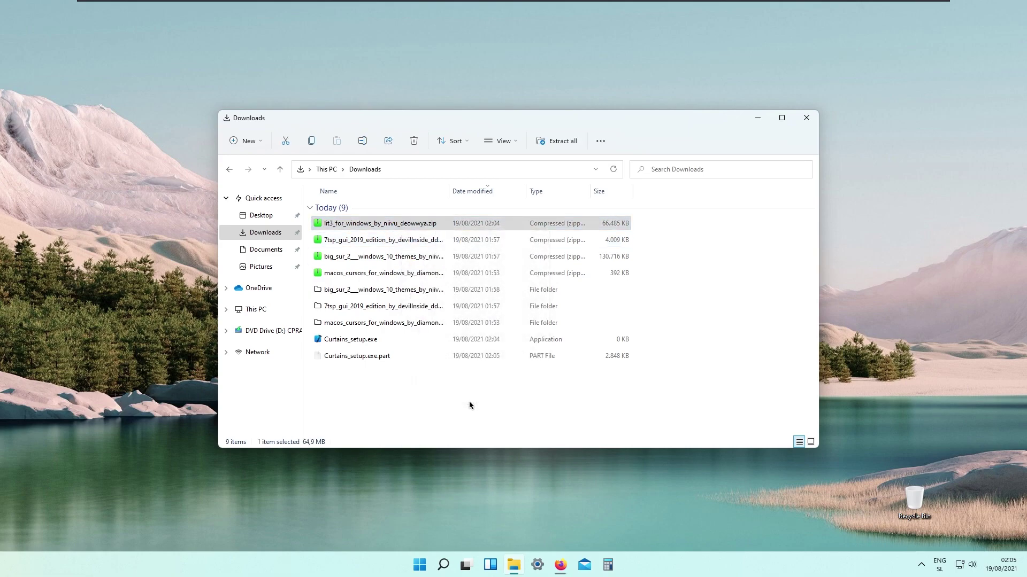
pyautogui.click(529, 215)
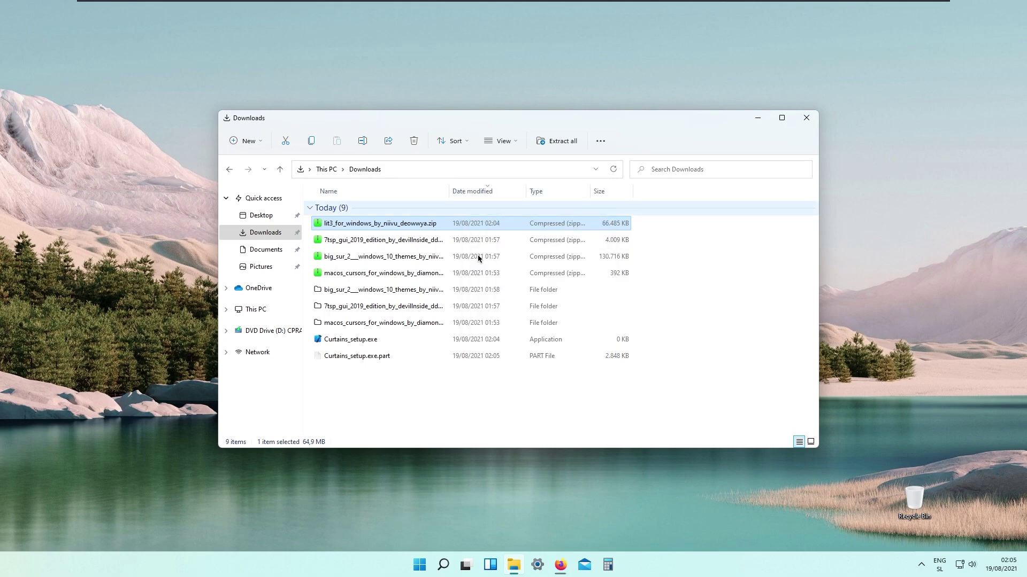
pyautogui.click(610, 384)
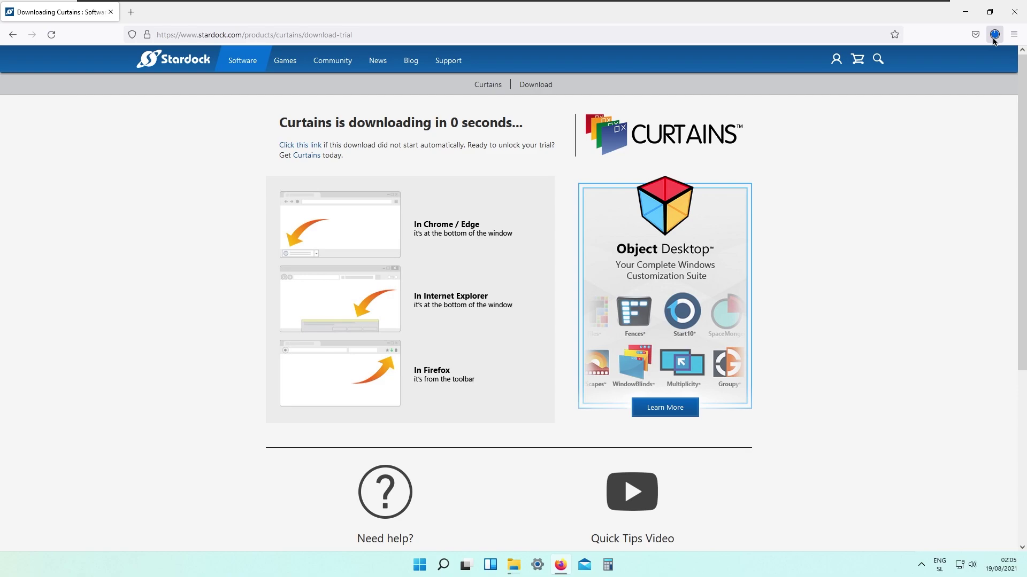
# Run Curtains_setup.exe from Firefox's downloads and open a new browser tab ready for an address
pyautogui.click(994, 37)
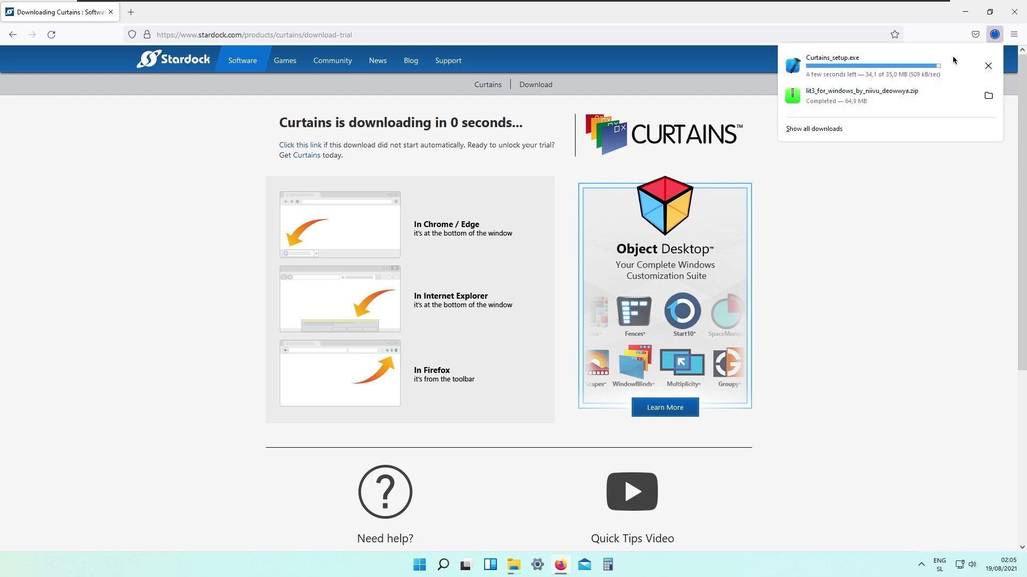
pyautogui.click(829, 66)
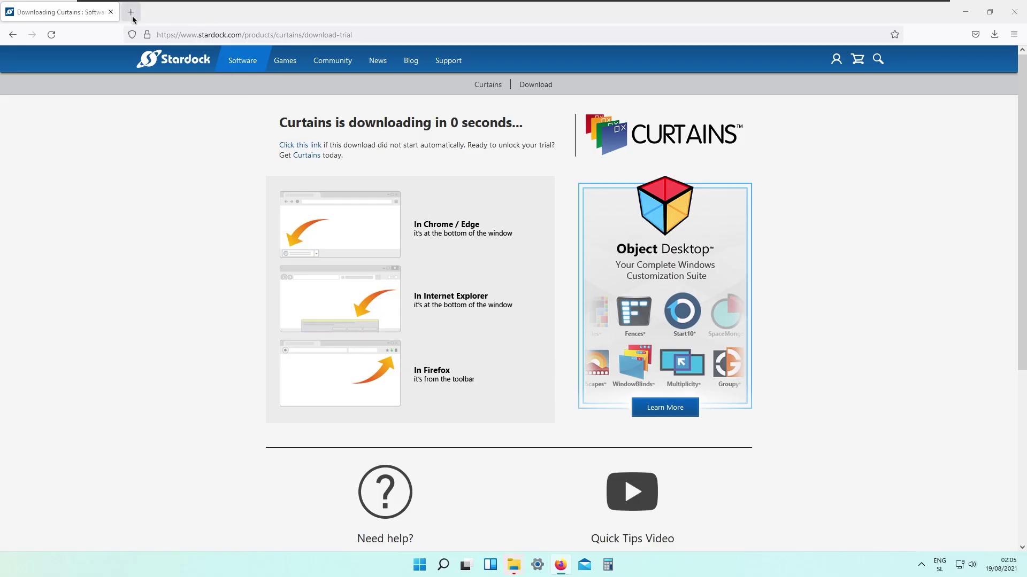
pyautogui.click(130, 12)
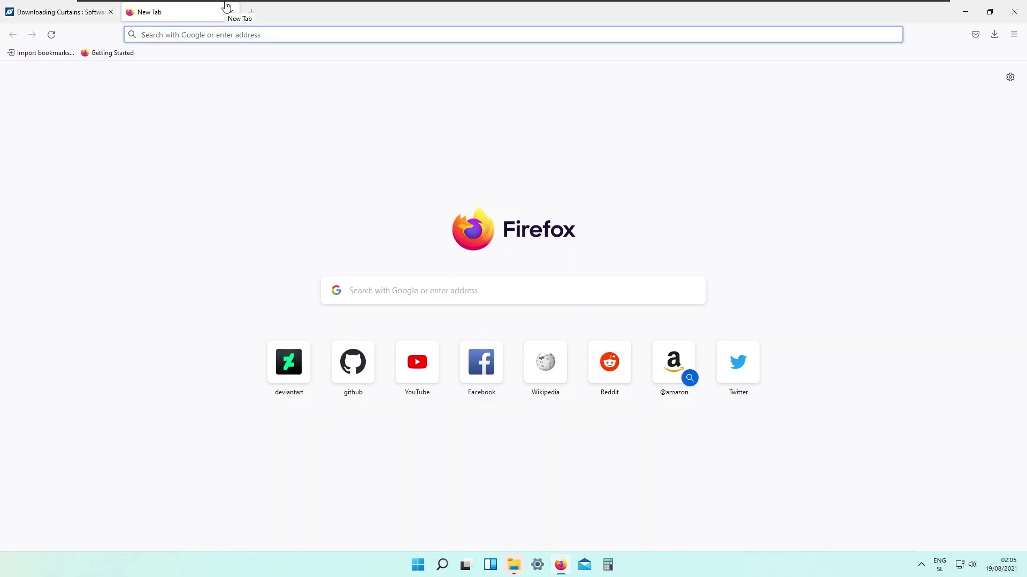
pyautogui.click(255, 33)
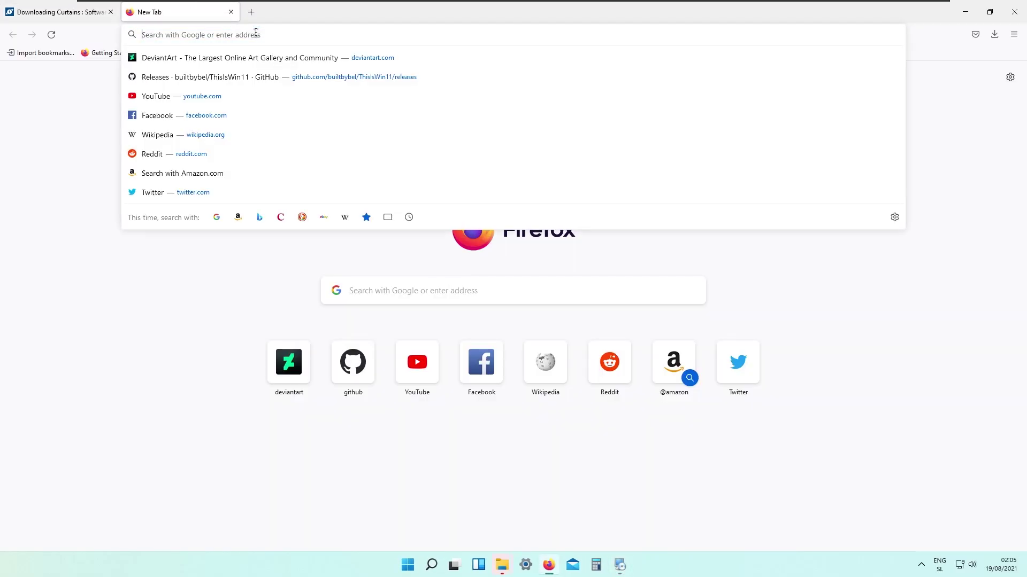
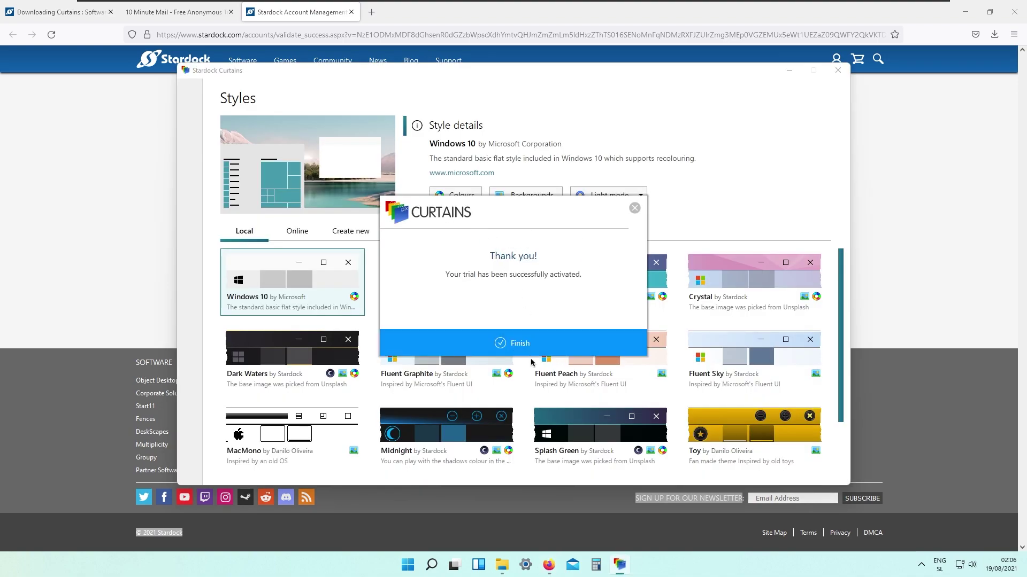
# Finish the Curtains trial activation and welcome dialogs, and import lit3 mac.CurtainsStyle from the extracted Stardock Curtains folder
pyautogui.click(516, 343)
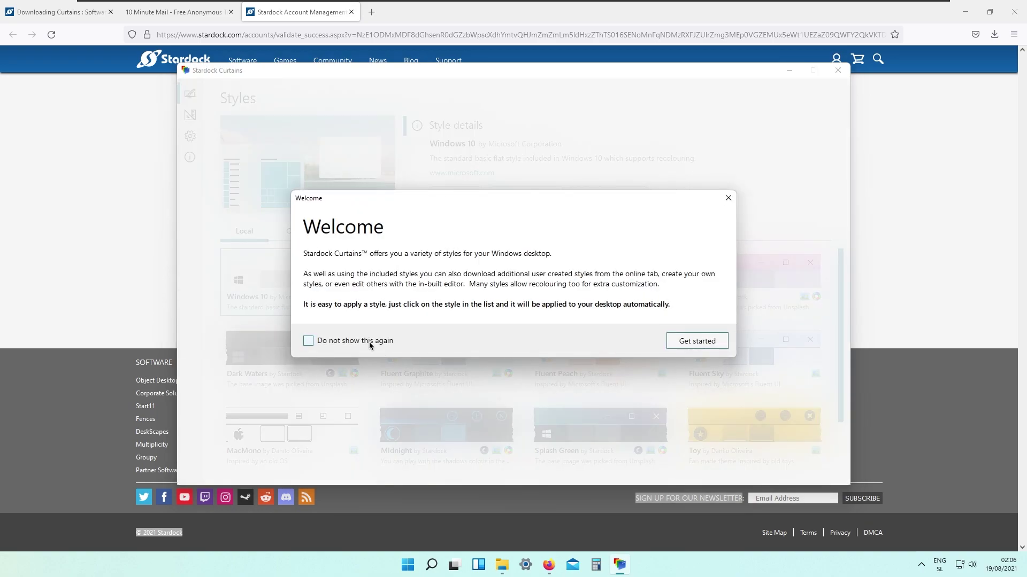
pyautogui.click(675, 344)
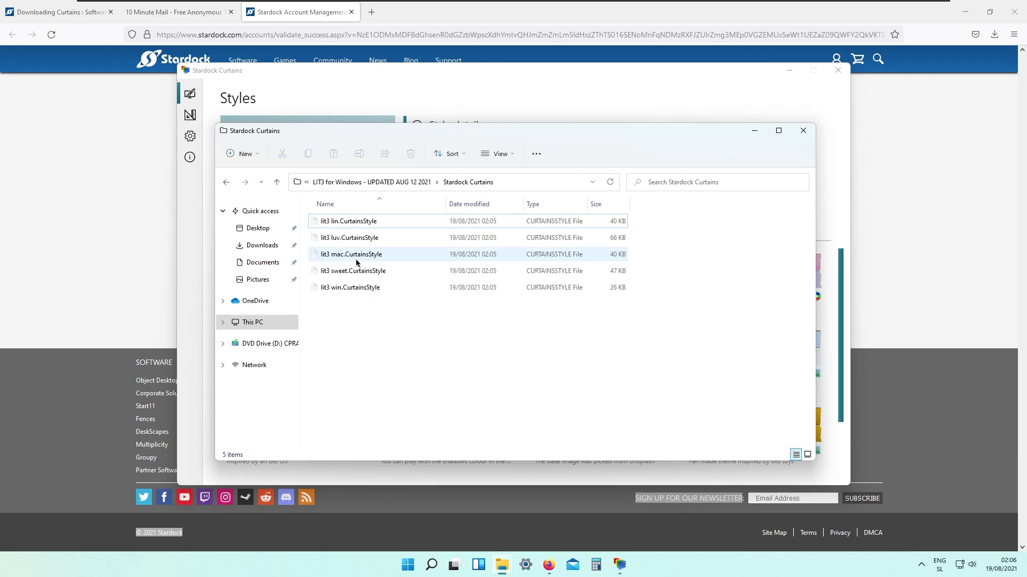
pyautogui.click(365, 259)
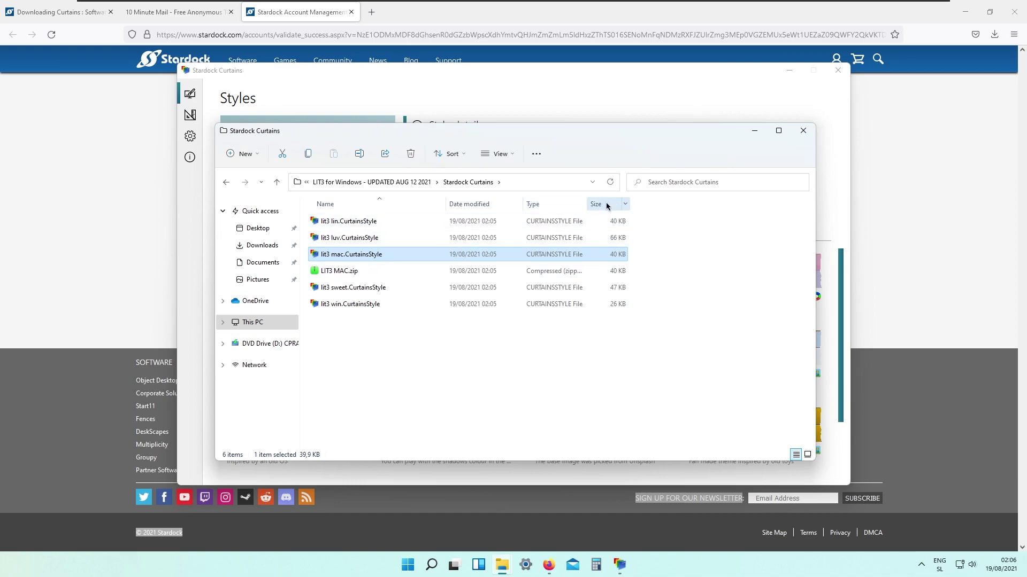
pyautogui.click(755, 132)
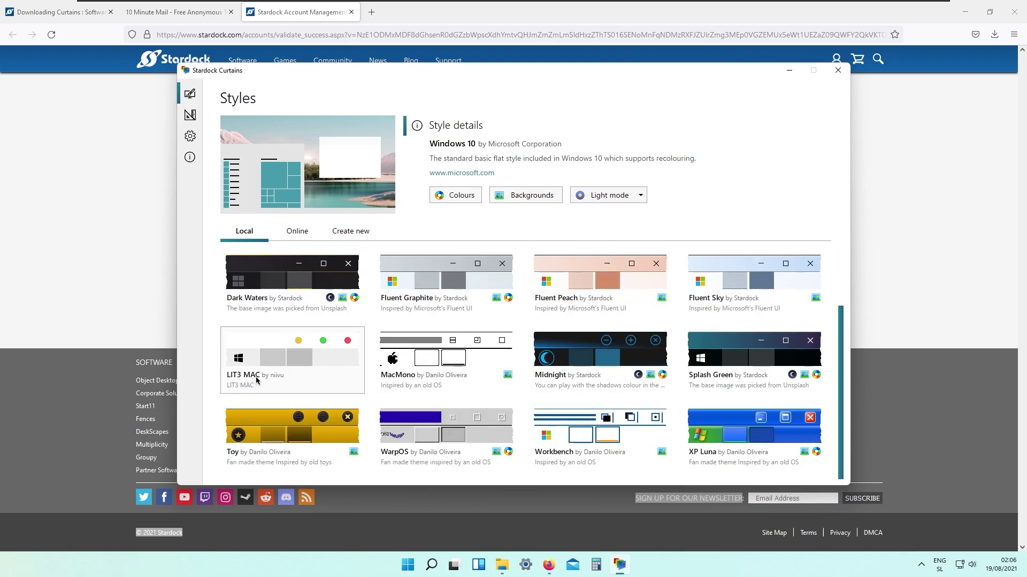
# Apply the LIT3 MAC style, closing the running universal applications, and close Curtains and Firefox
pyautogui.doubleClick(299, 374)
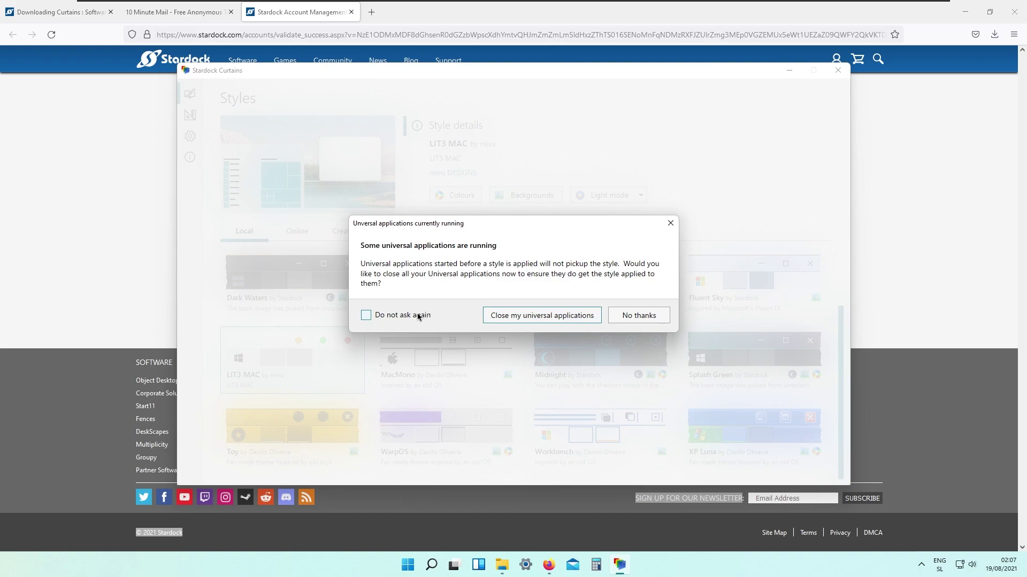
pyautogui.click(529, 318)
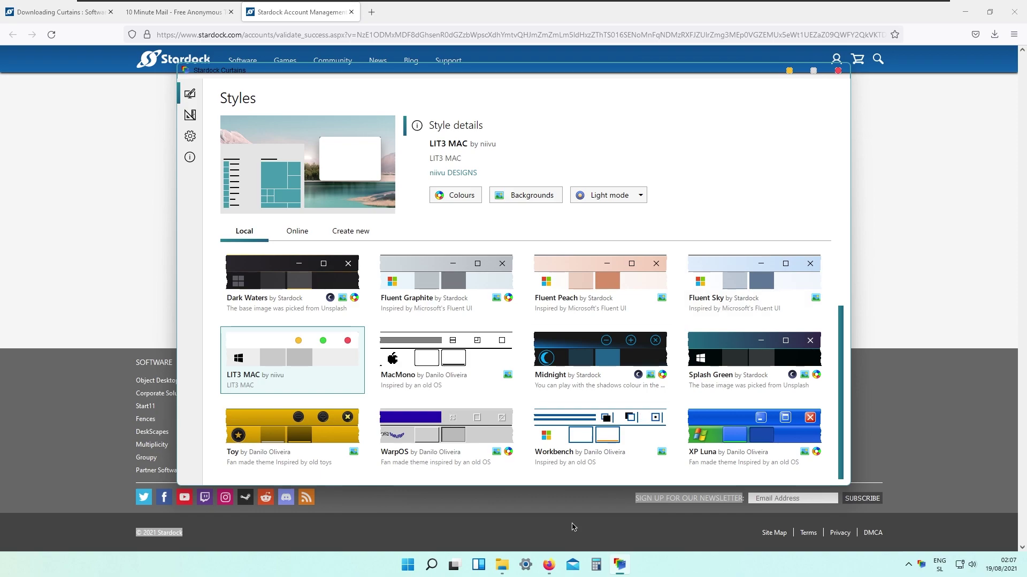
pyautogui.click(838, 71)
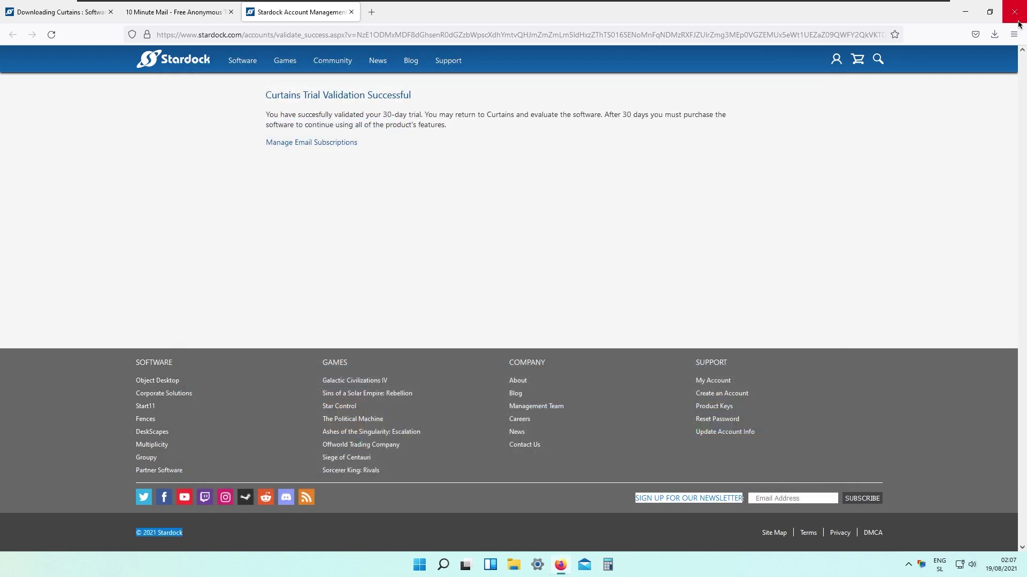
pyautogui.click(1014, 11)
pyautogui.click(544, 114)
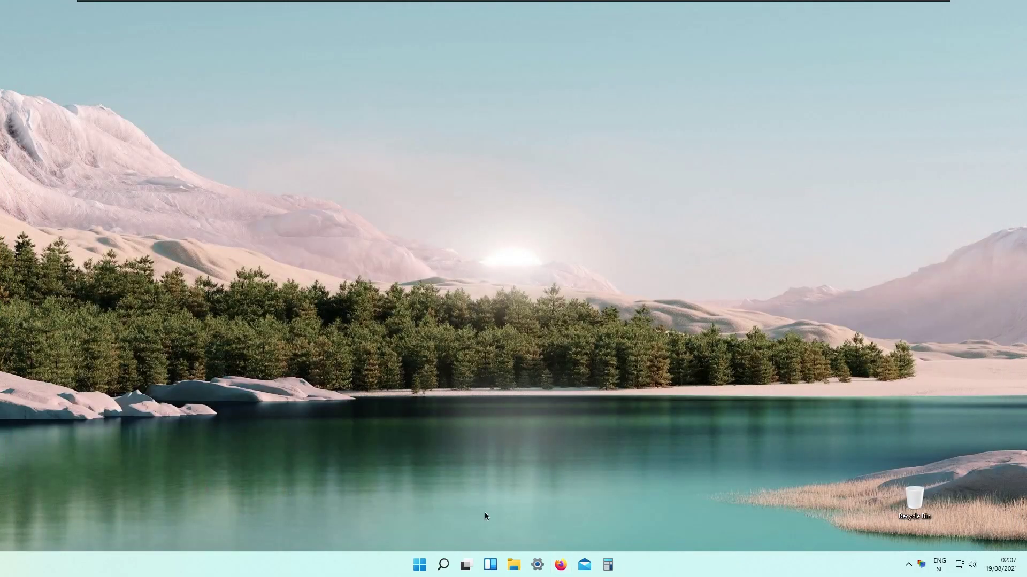
# Open This PC in File Explorer to check the window style, and close the window
pyautogui.press('super+e')
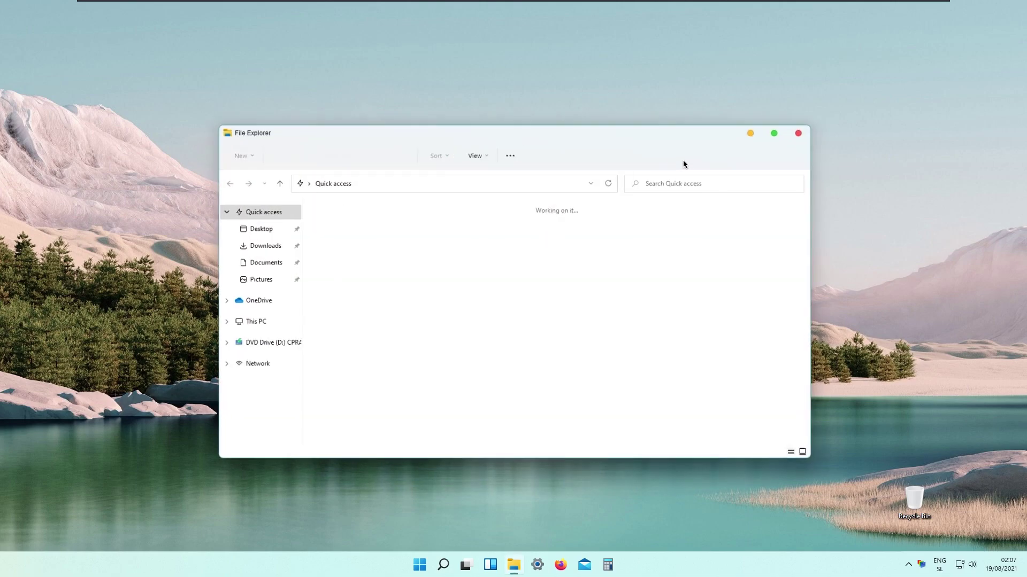
pyautogui.click(294, 322)
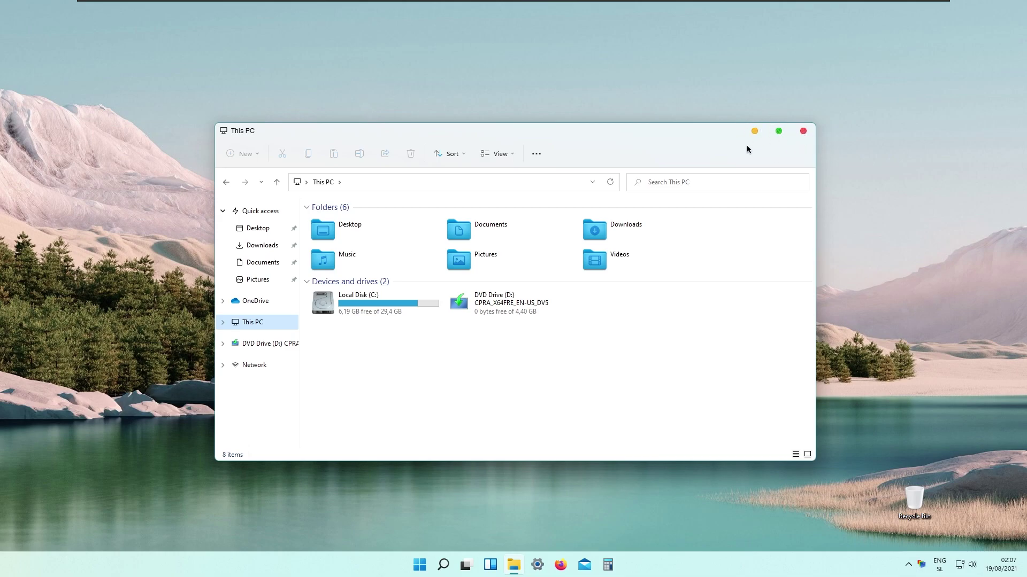
pyautogui.click(800, 134)
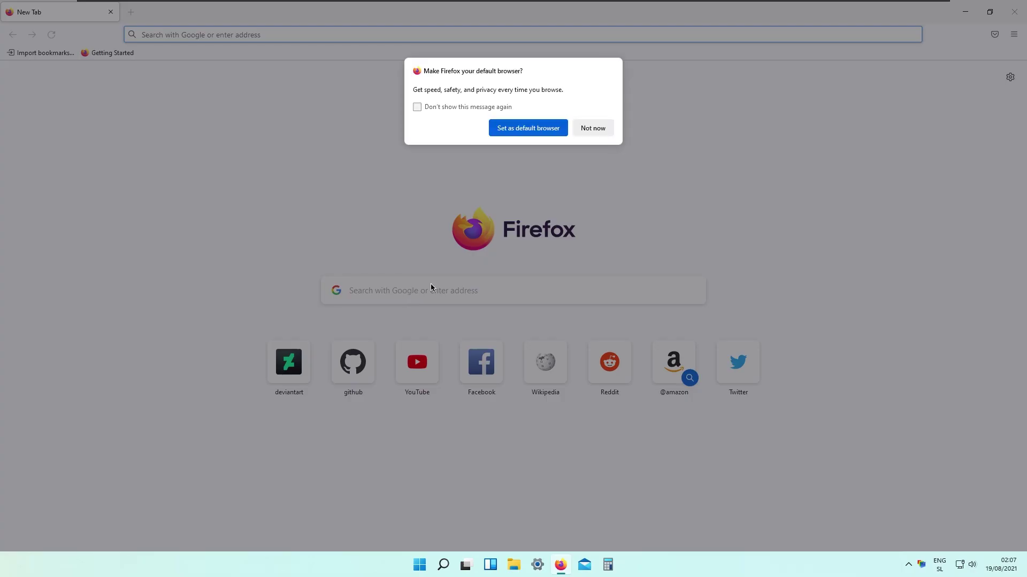
# In Firefox, decline making it the default browser and search the web for "walppaers home"
pyautogui.click(593, 129)
pyautogui.click(447, 297)
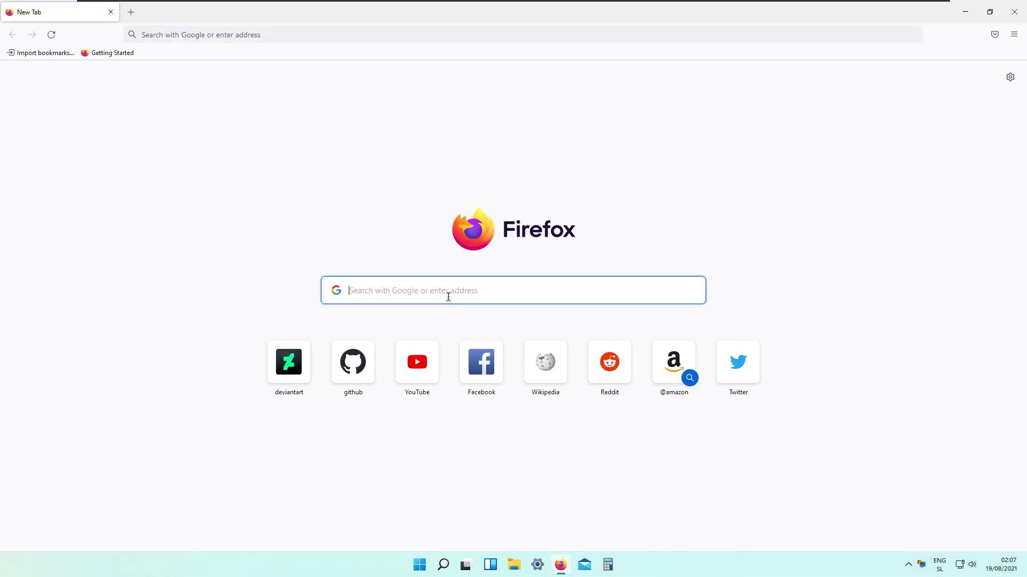
pyautogui.write('walppa')
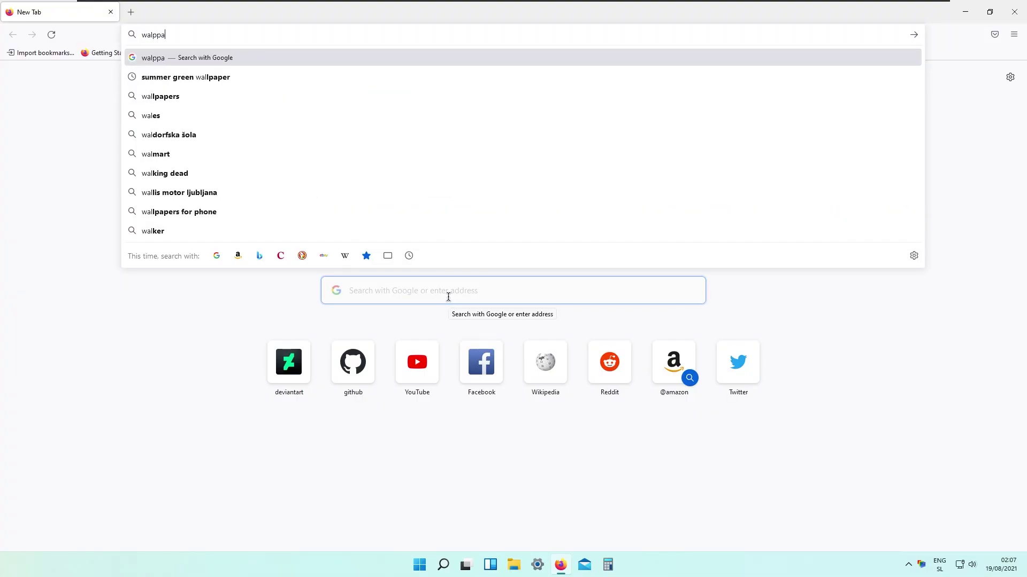
pyautogui.write('ers home')
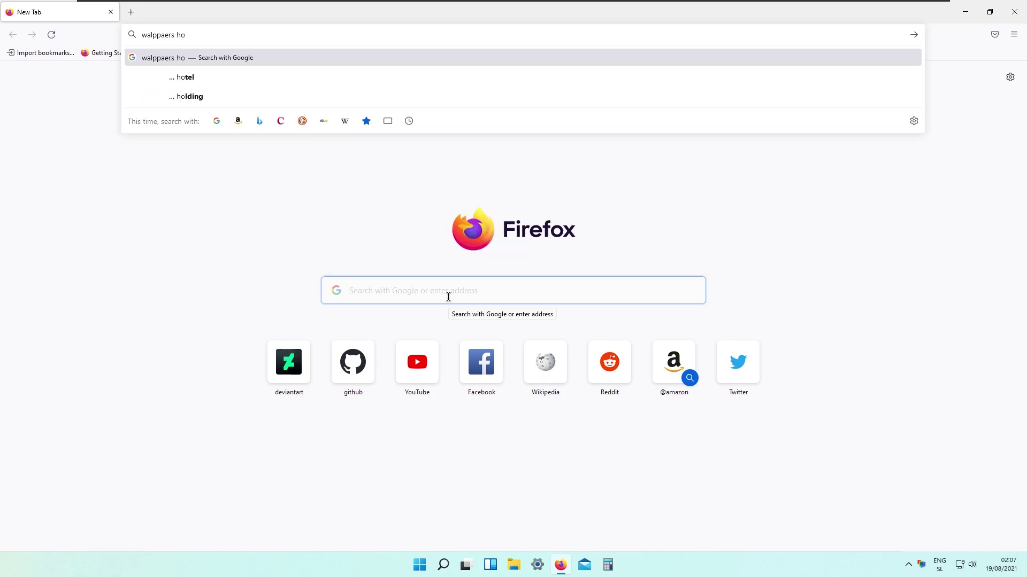
pyautogui.press('Return')
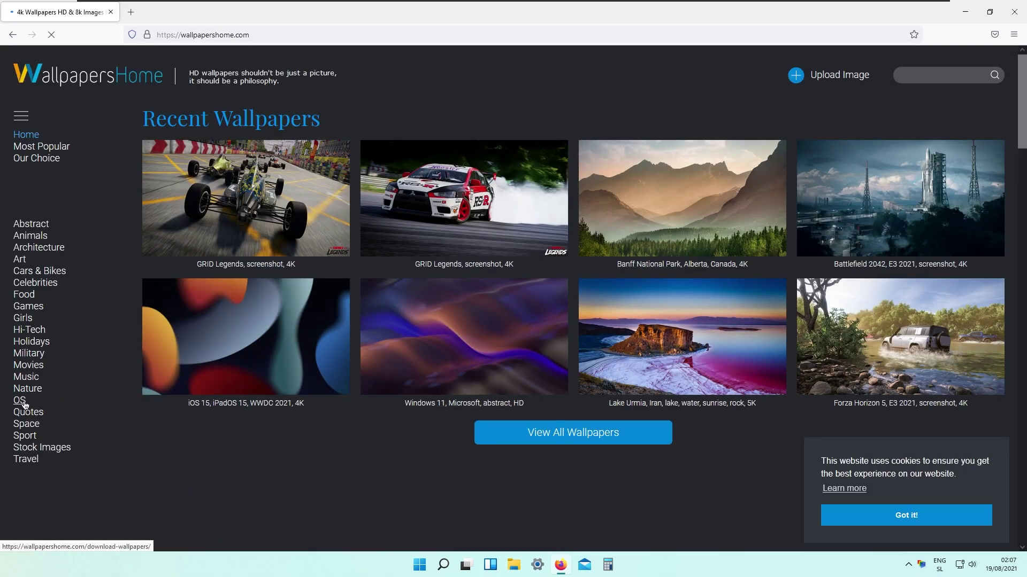
# Browse WallpapersHome's OS / MacBook category to page 3 and open the "macOS Big Sur, day, Apple October 2020 Event, 5K" wallpaper
pyautogui.scroll(-1, 155, 382)
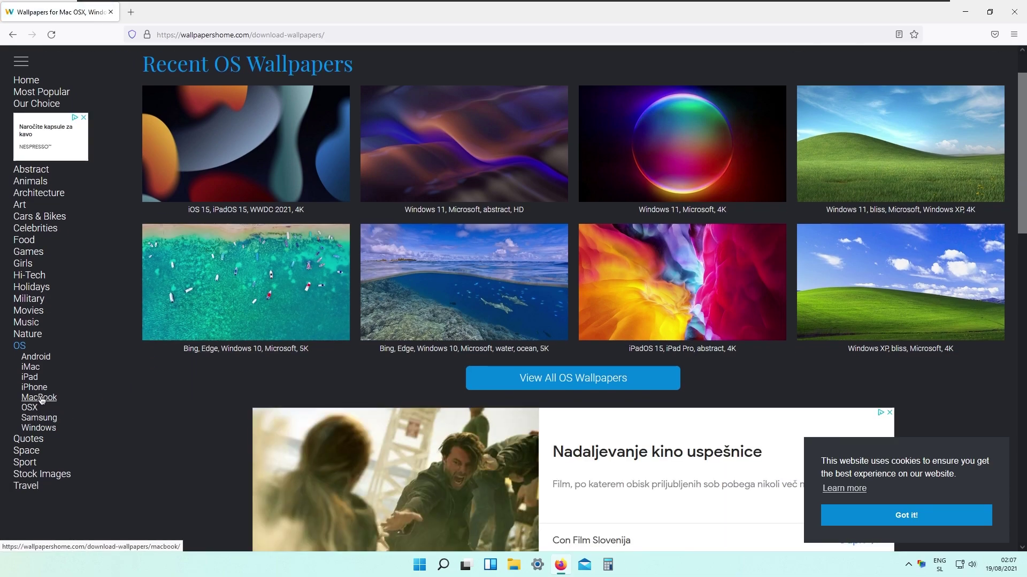
pyautogui.scroll(-3, 549, 394)
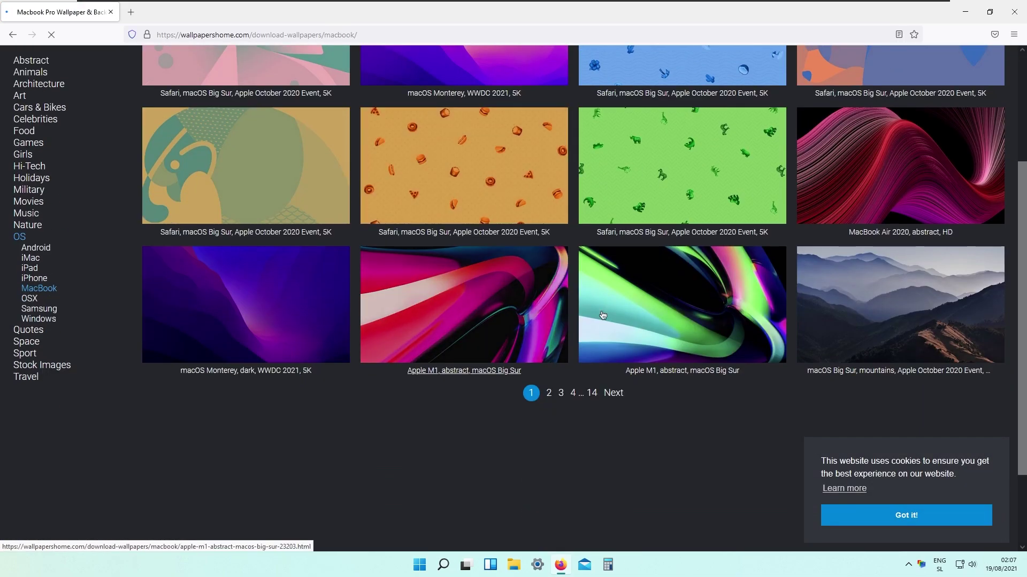
pyautogui.click(549, 394)
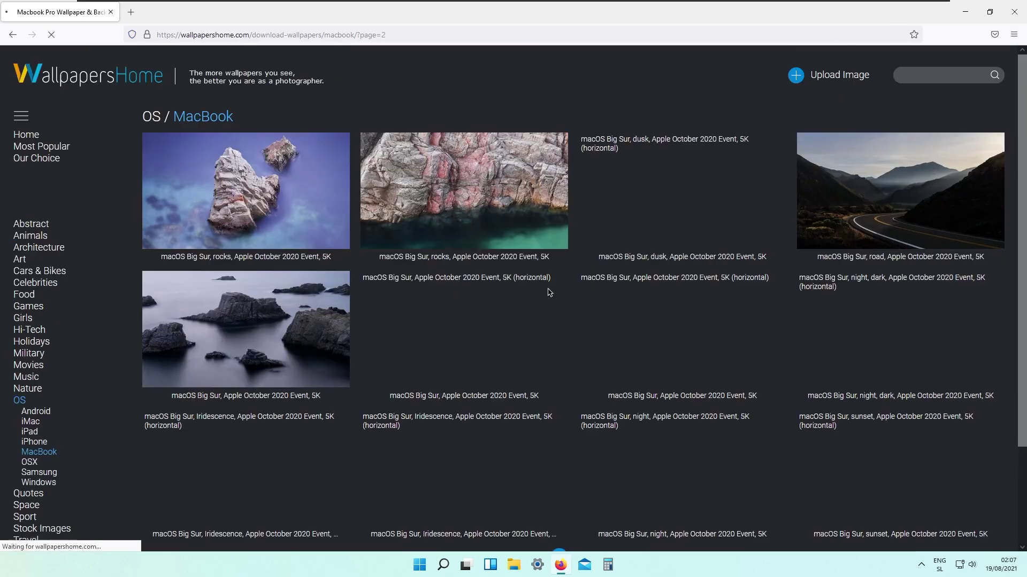
pyautogui.scroll(-2, 512, 241)
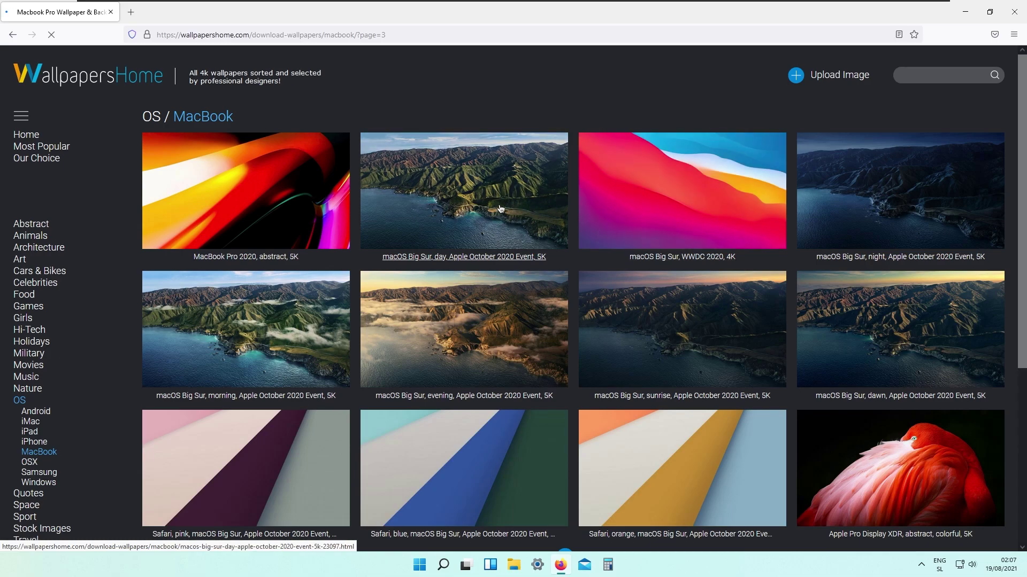
pyautogui.click(491, 208)
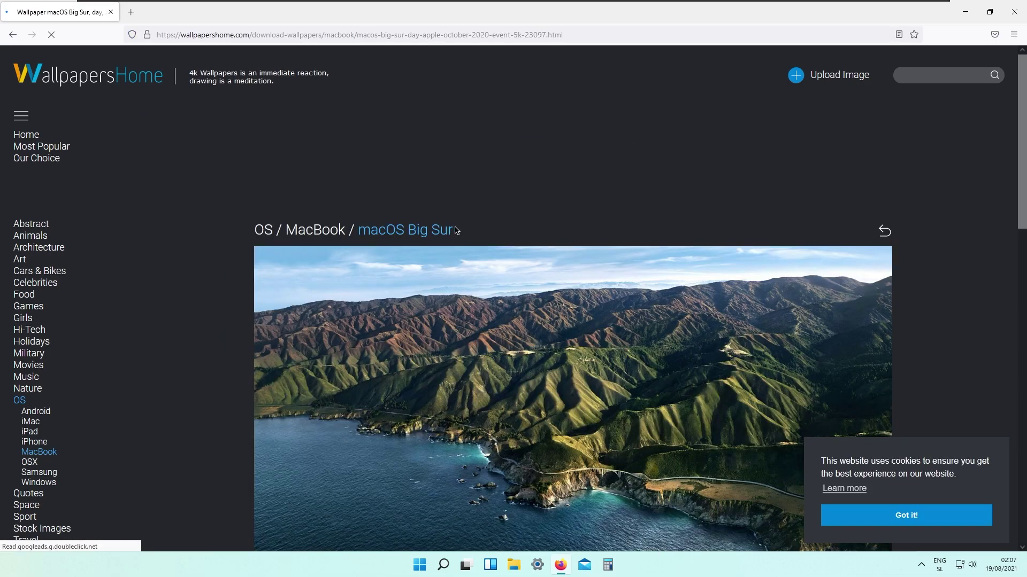
# Download the Big Sur day wallpaper at 5K 5120x2880 and save the JPG file
pyautogui.scroll(-4, 507, 251)
pyautogui.scroll(-1, 526, 271)
pyautogui.click(584, 389)
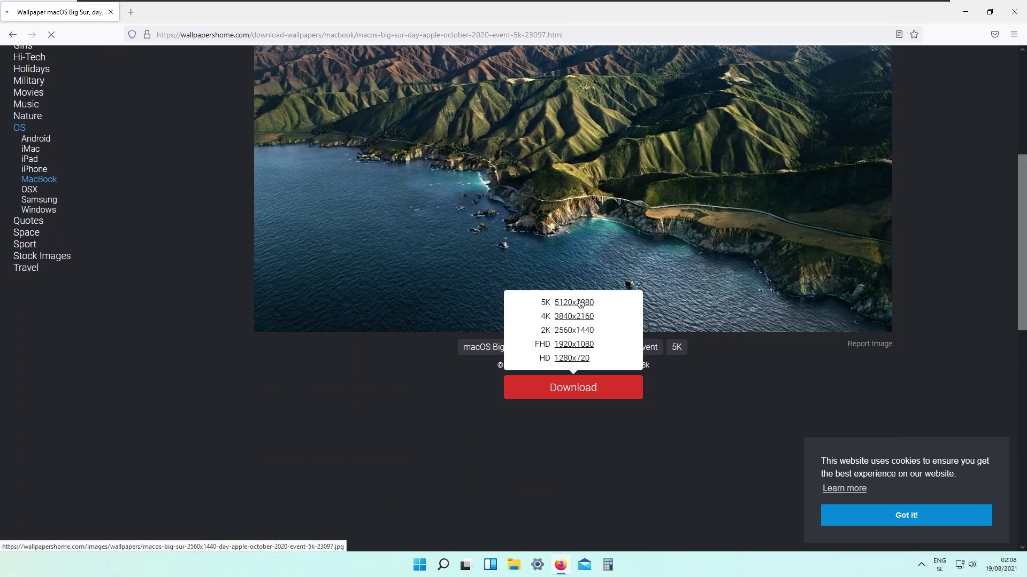
pyautogui.click(574, 303)
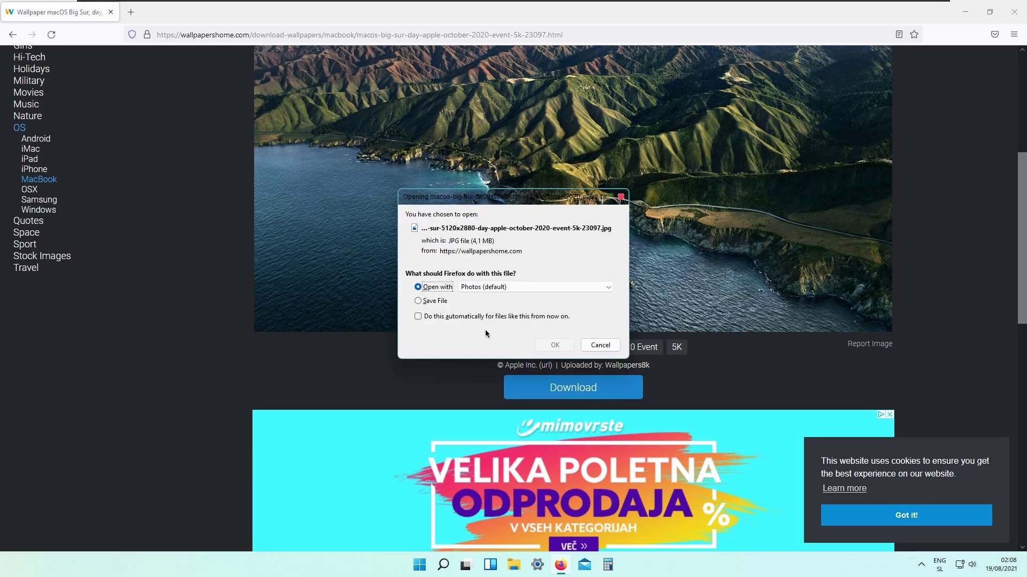
pyautogui.click(555, 345)
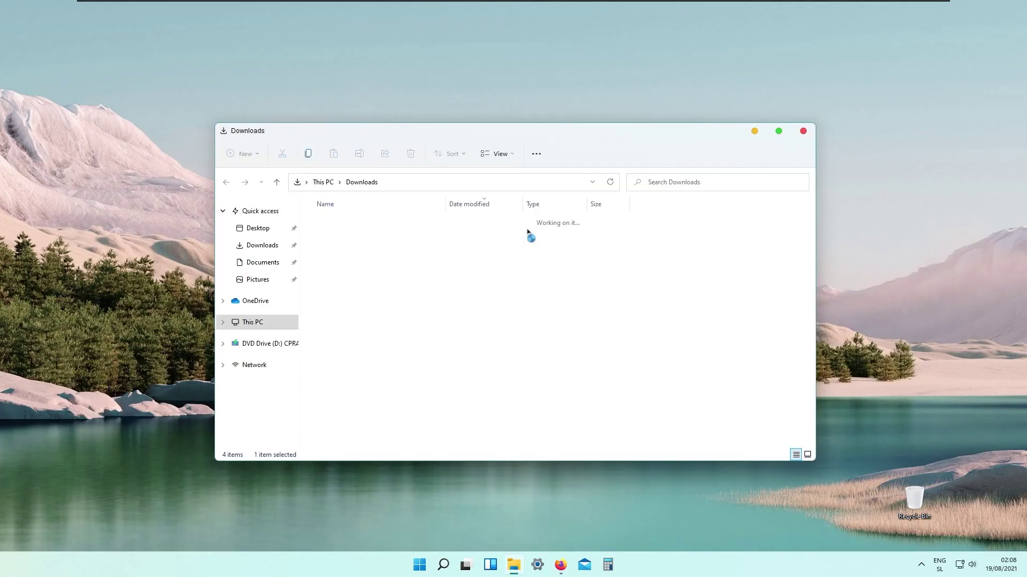
# Set the downloaded macos-big-sur-5120x2880-day JPG in Downloads as the desktop background
pyautogui.click(403, 238)
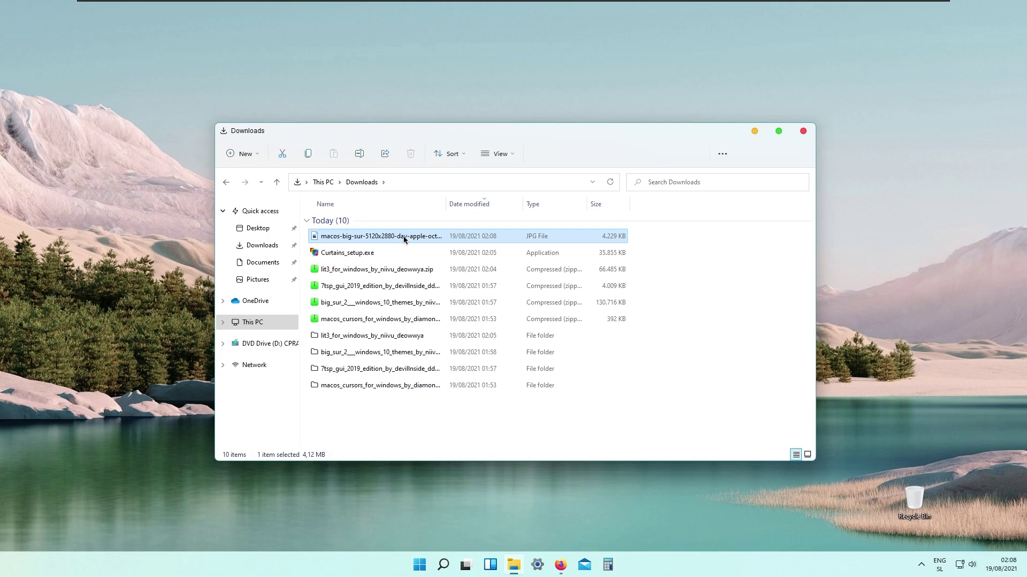
pyautogui.rightClick(404, 238)
pyautogui.click(474, 310)
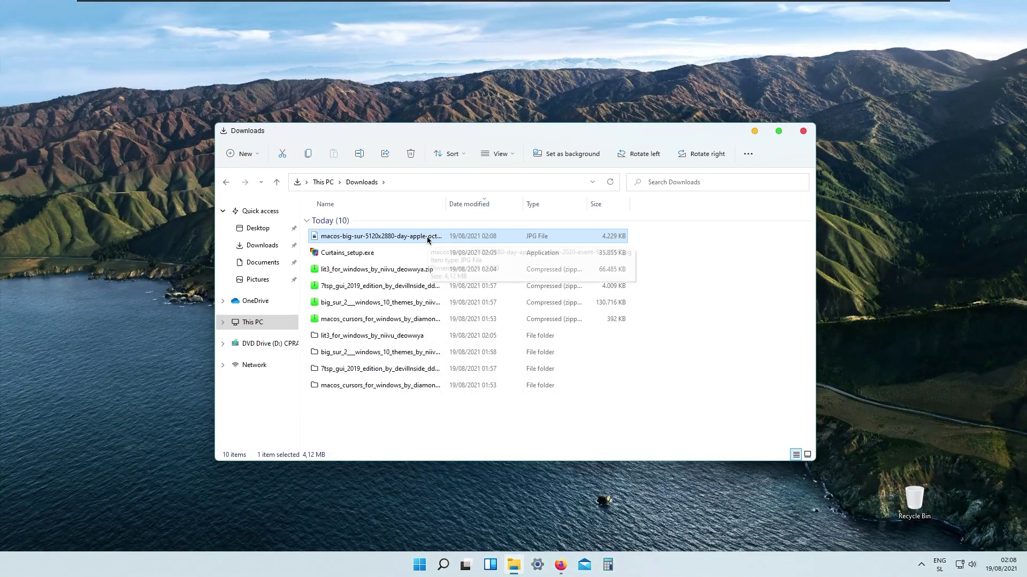
pyautogui.rightClick(427, 240)
pyautogui.click(508, 309)
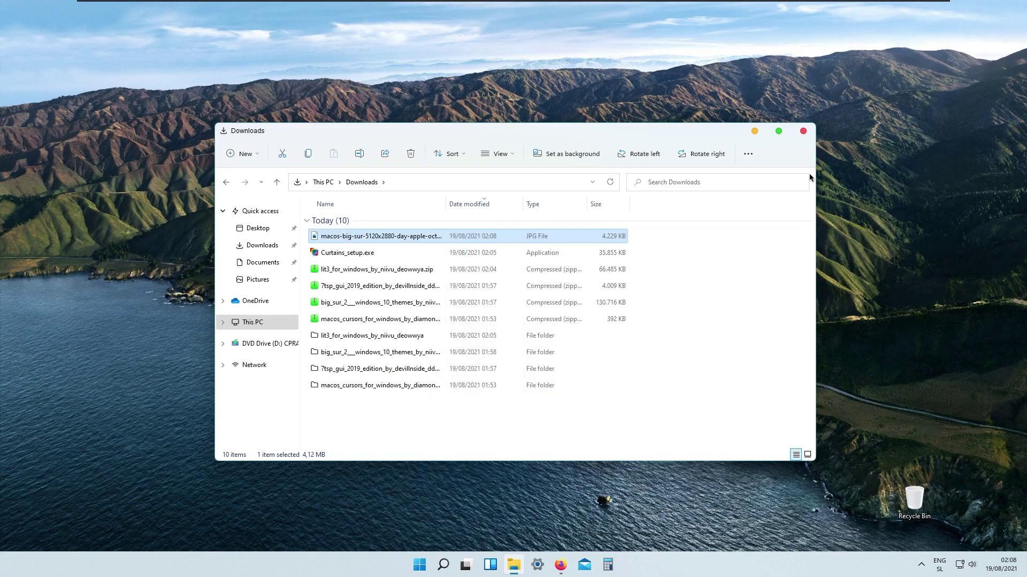
pyautogui.click(755, 131)
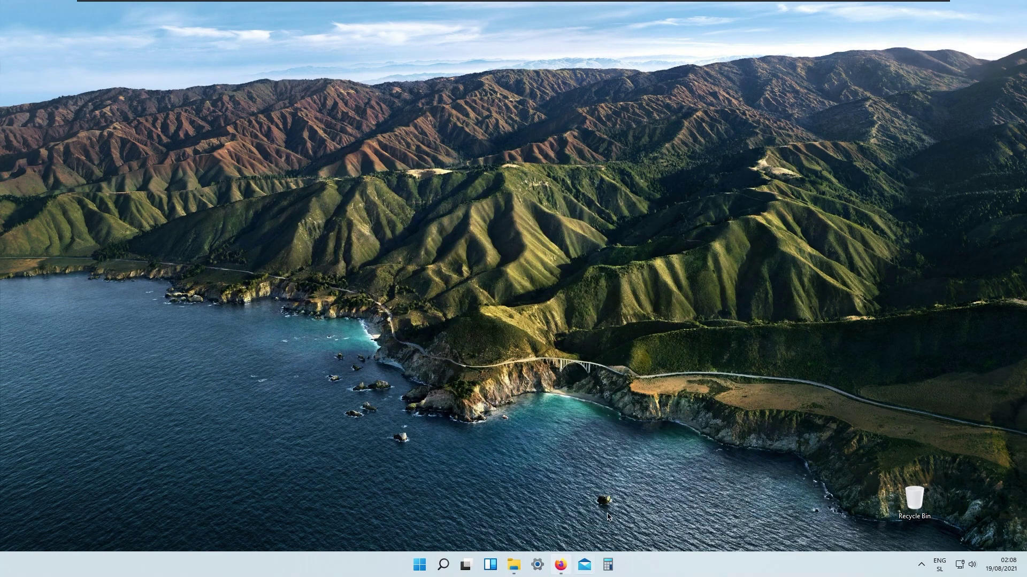
pyautogui.click(520, 564)
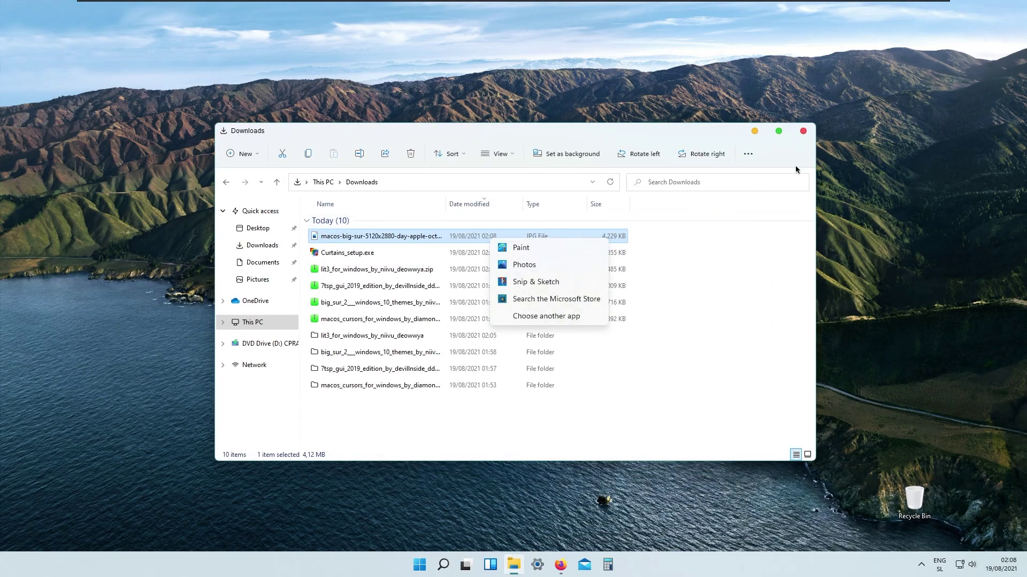
pyautogui.click(516, 565)
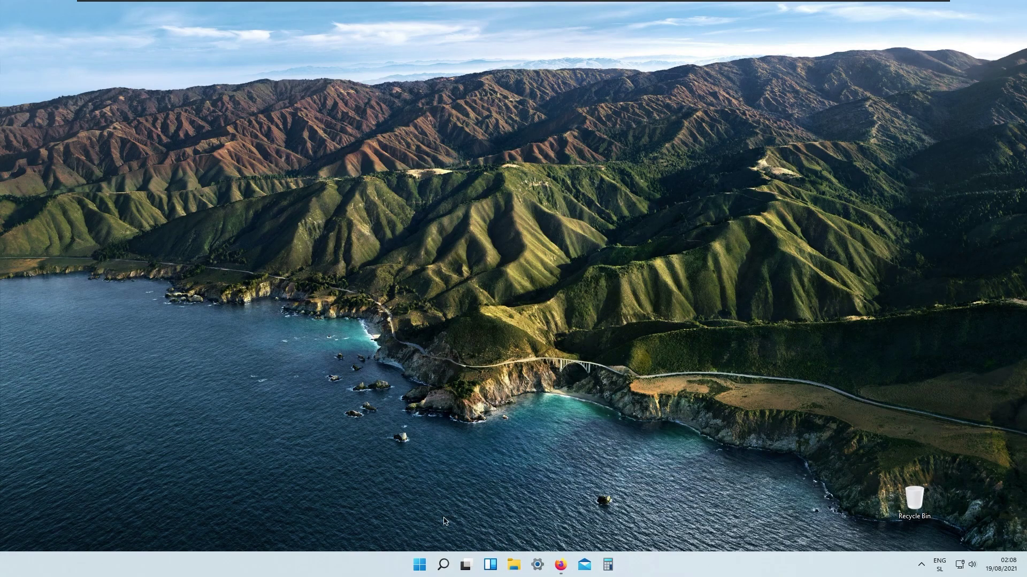
# Switch to Firefox, search the web for "taskbar x" and open the ChrisAnd1998/TaskbarX GitHub result in a new tab
pyautogui.click(558, 570)
pyautogui.click(387, 37)
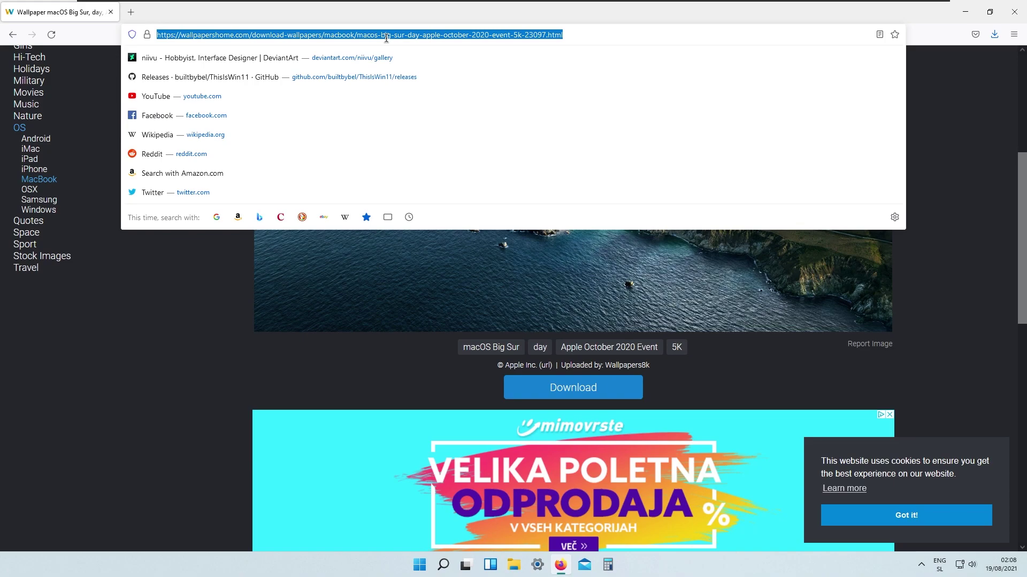
pyautogui.write('taskbar x')
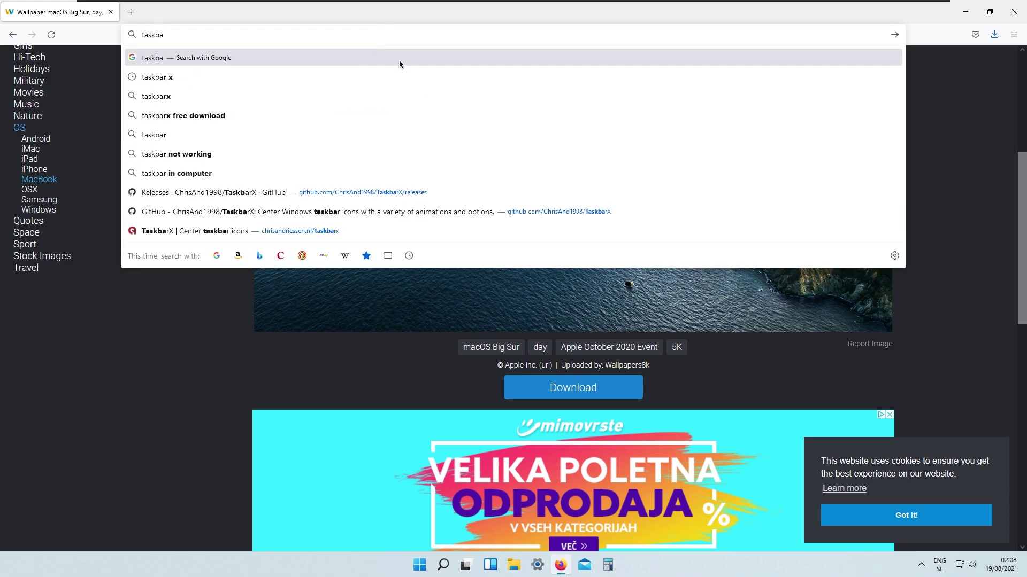
pyautogui.press('Return')
pyautogui.middleClick(230, 252)
# Search Google for "rounded tb" and open the torchgm/RoundedTB GitHub repository
pyautogui.click(193, 71)
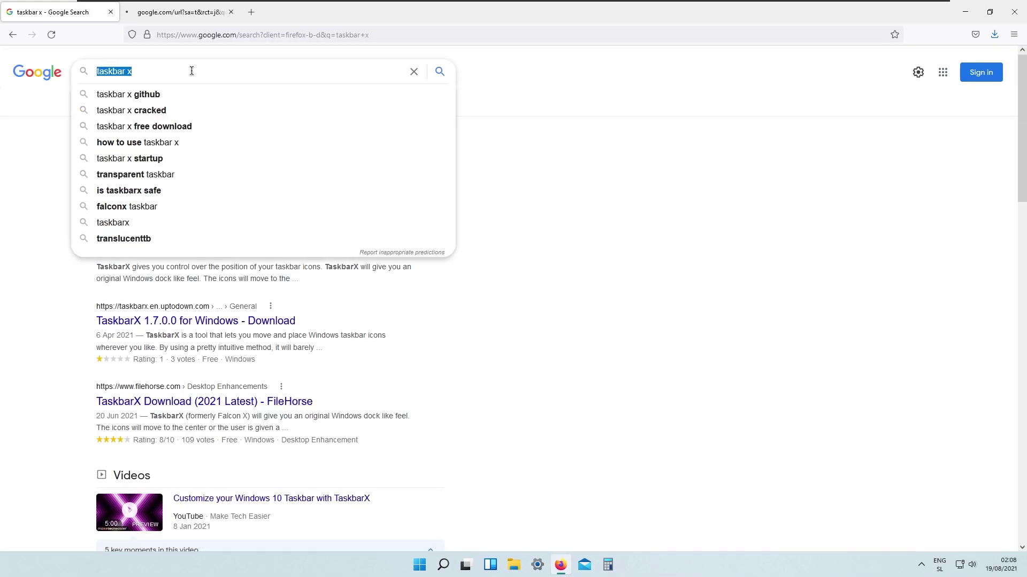
pyautogui.write('rounded tb')
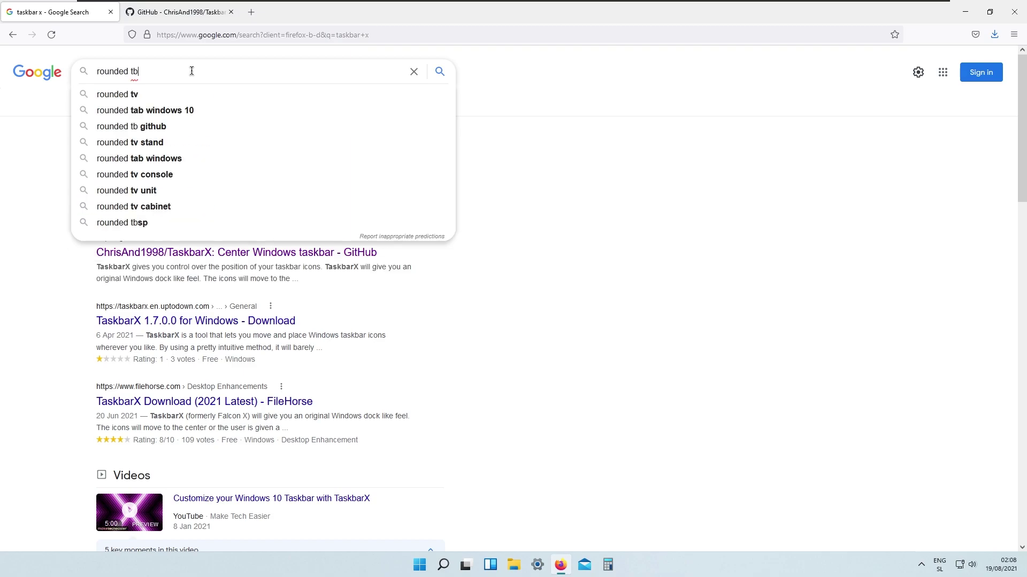
pyautogui.press('Return')
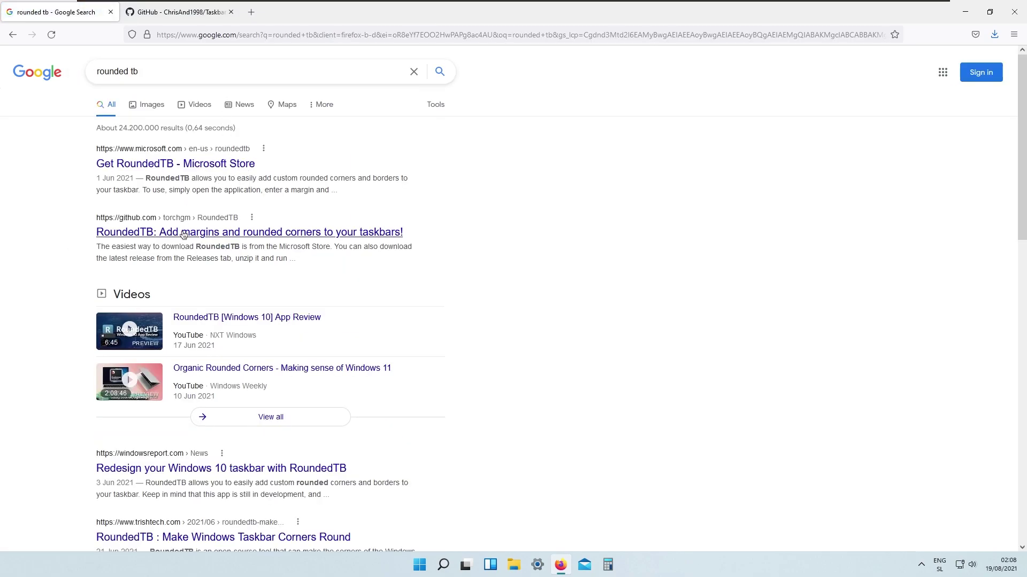
pyautogui.click(194, 233)
# From the TaskbarX releases on GitHub, download TaskbarX_1.7.1.0_x64.zip and save the file
pyautogui.click(217, 15)
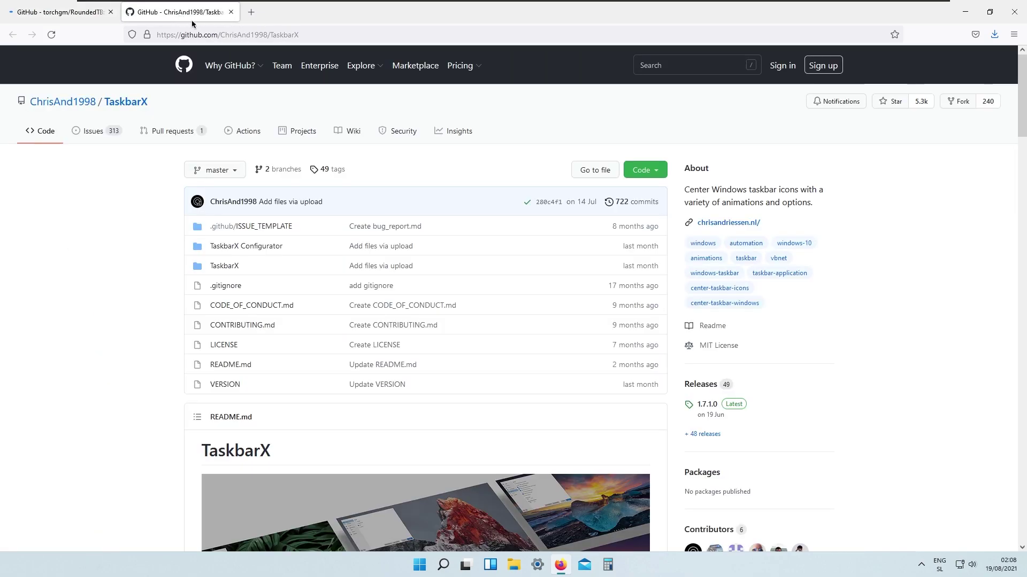
pyautogui.click(705, 434)
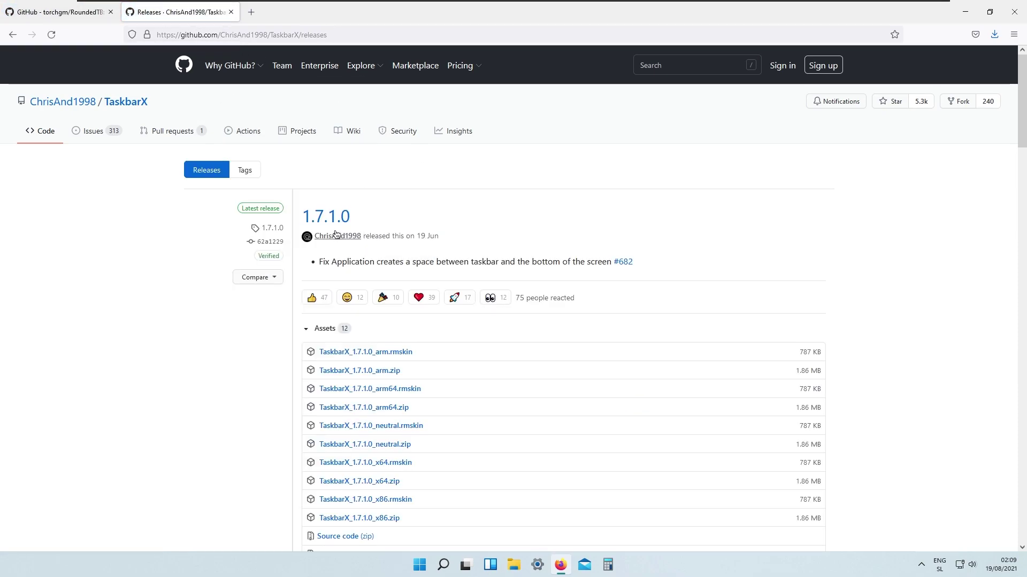
pyautogui.scroll(-2, 336, 233)
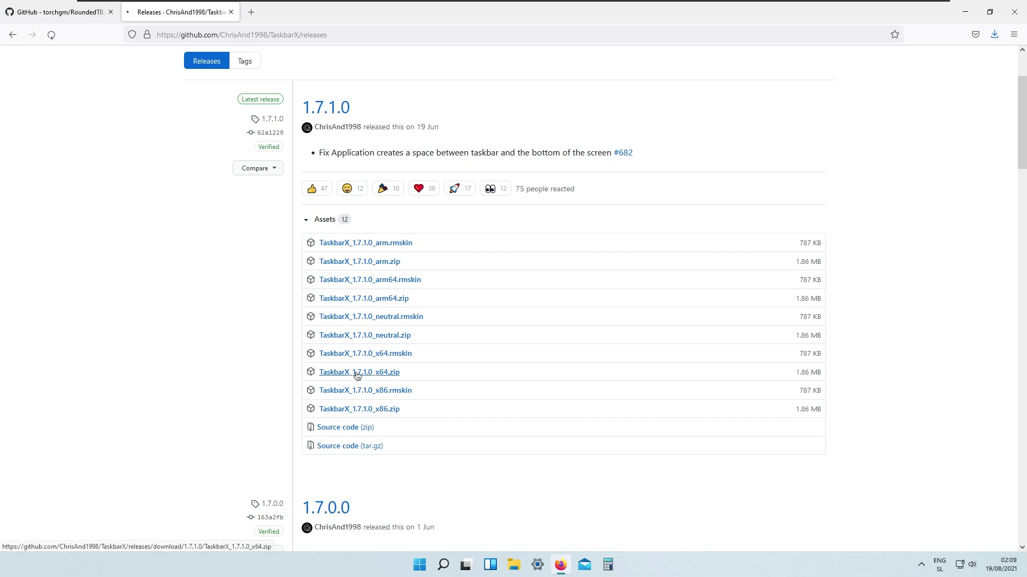
pyautogui.click(365, 378)
pyautogui.click(428, 308)
pyautogui.click(554, 341)
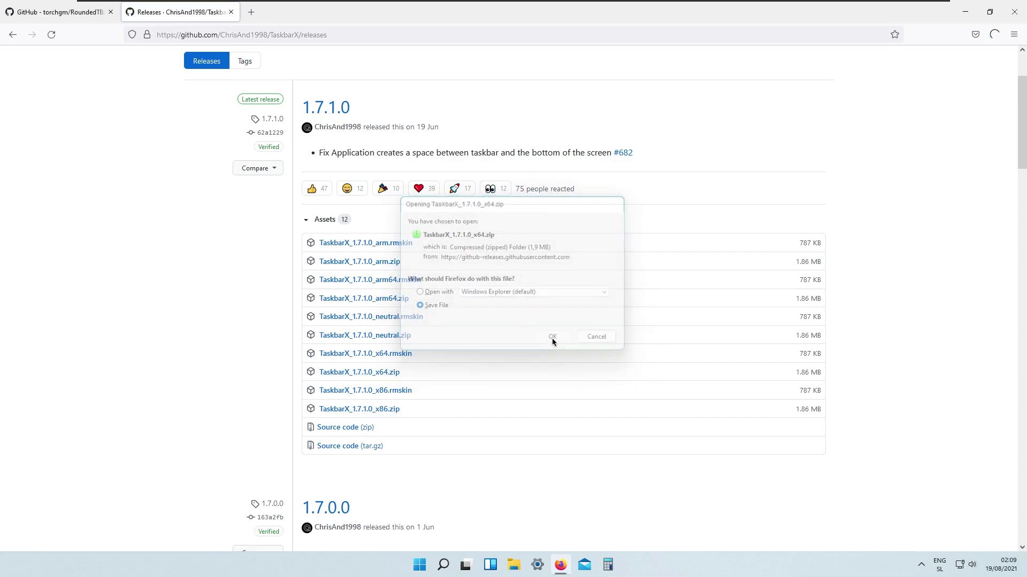
# Download RoundedTB_P3.0.0_DEMO.zip from RoundedTB's "Demo preview release for R3" assets, save it, and close Firefox with all its tabs
pyautogui.click(70, 16)
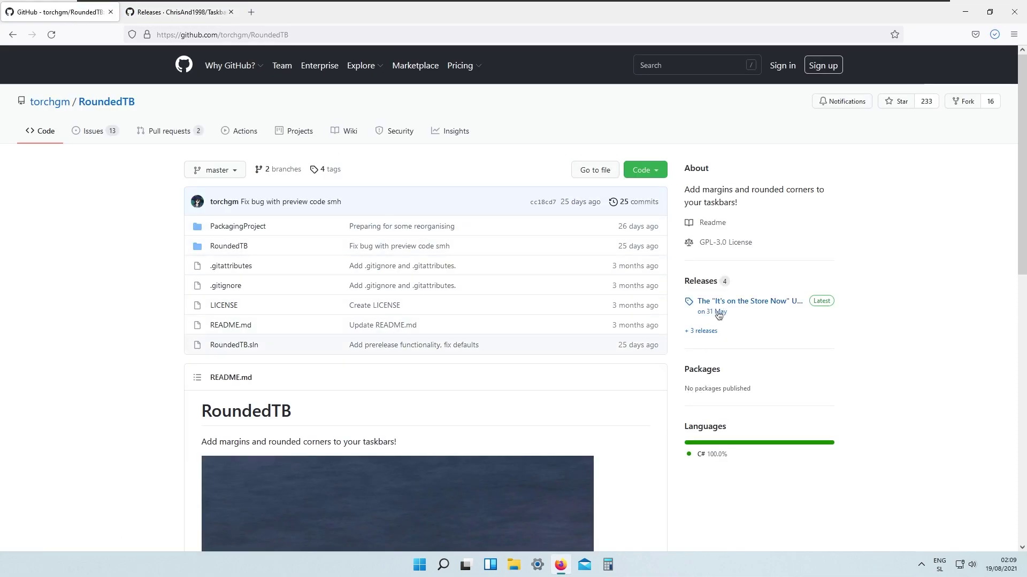
pyautogui.click(705, 331)
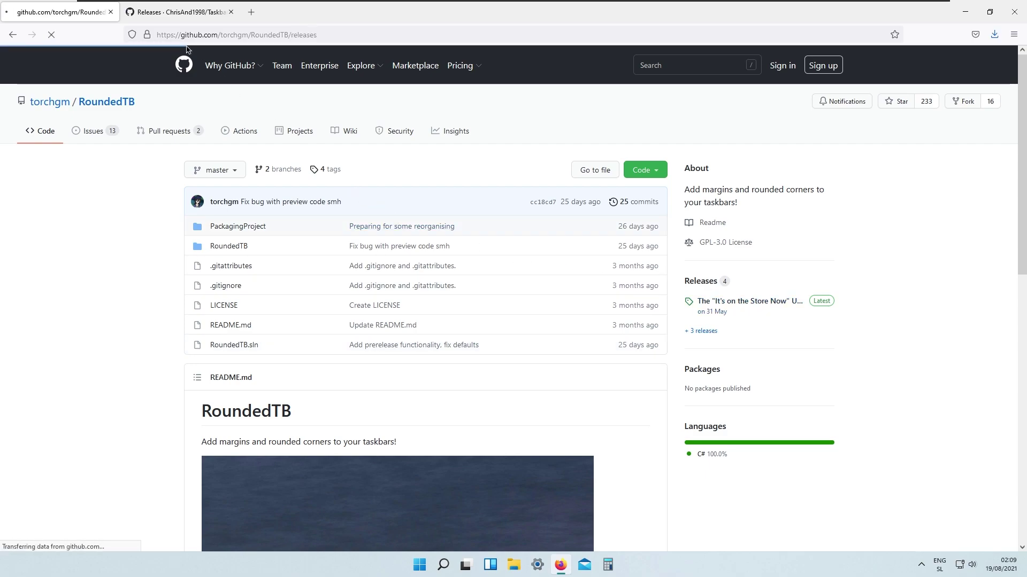
pyautogui.scroll(-3, 535, 203)
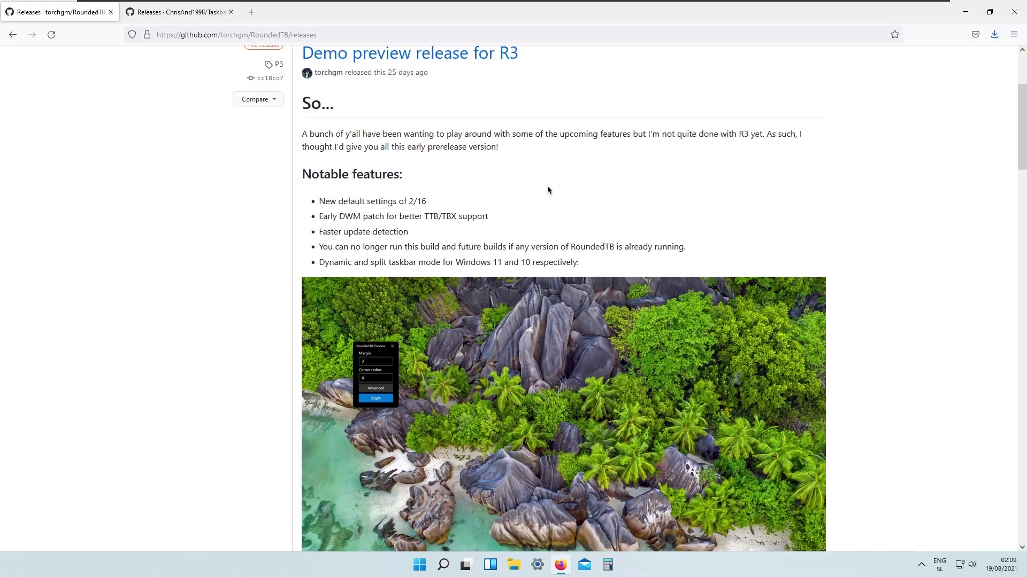
pyautogui.scroll(-12, 547, 190)
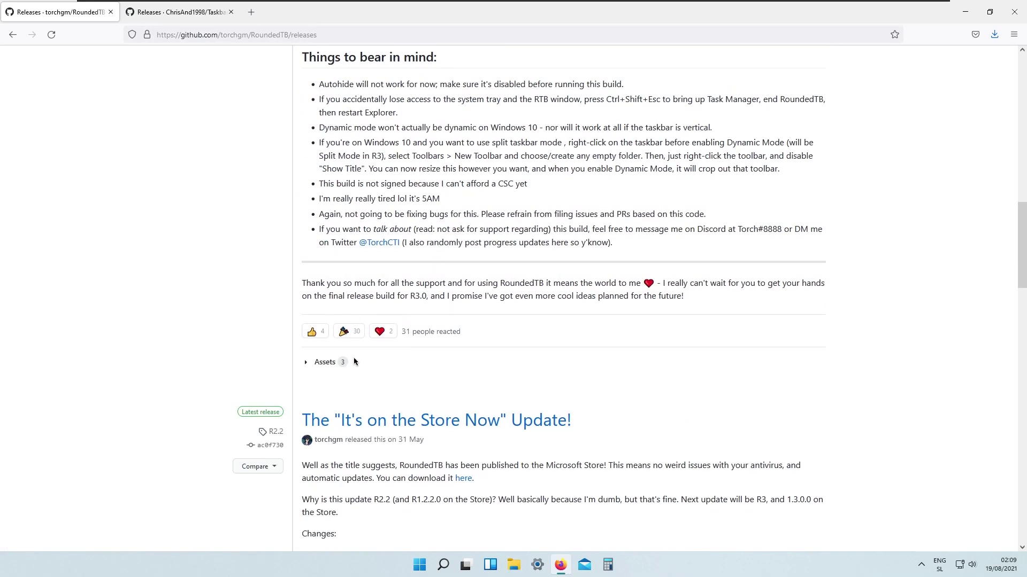
pyautogui.click(311, 367)
pyautogui.click(394, 387)
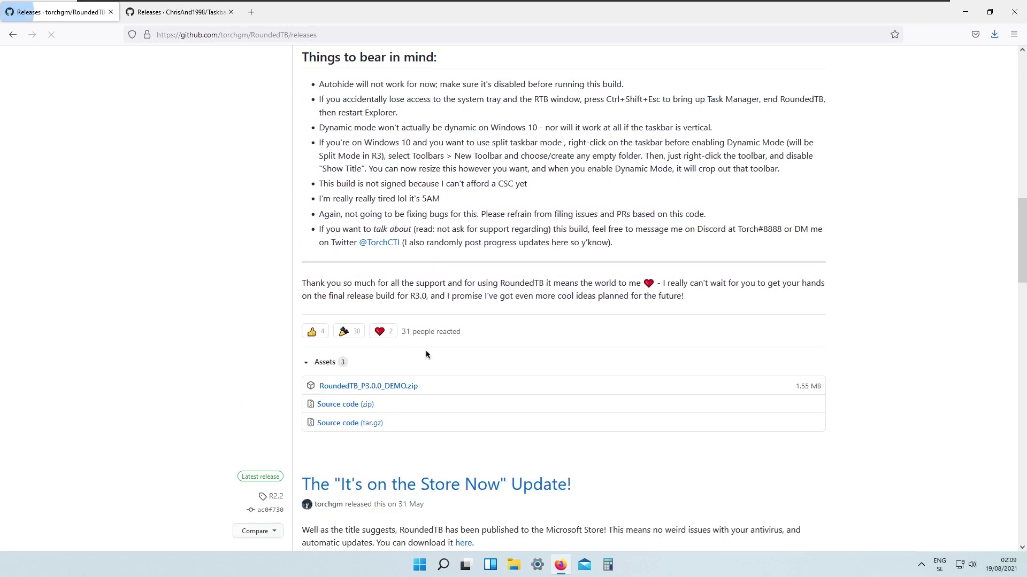
pyautogui.click(556, 339)
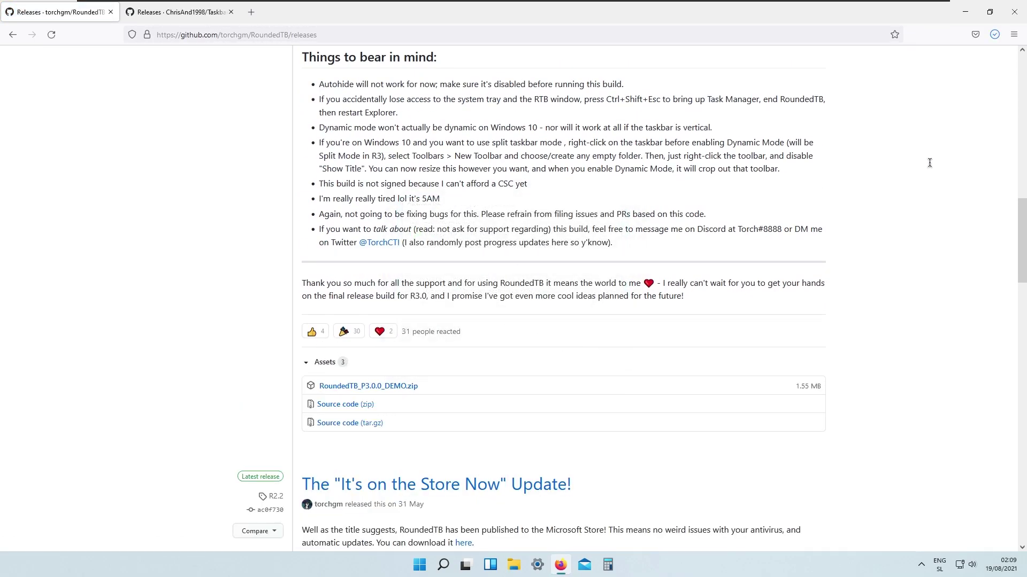
pyautogui.click(1010, 18)
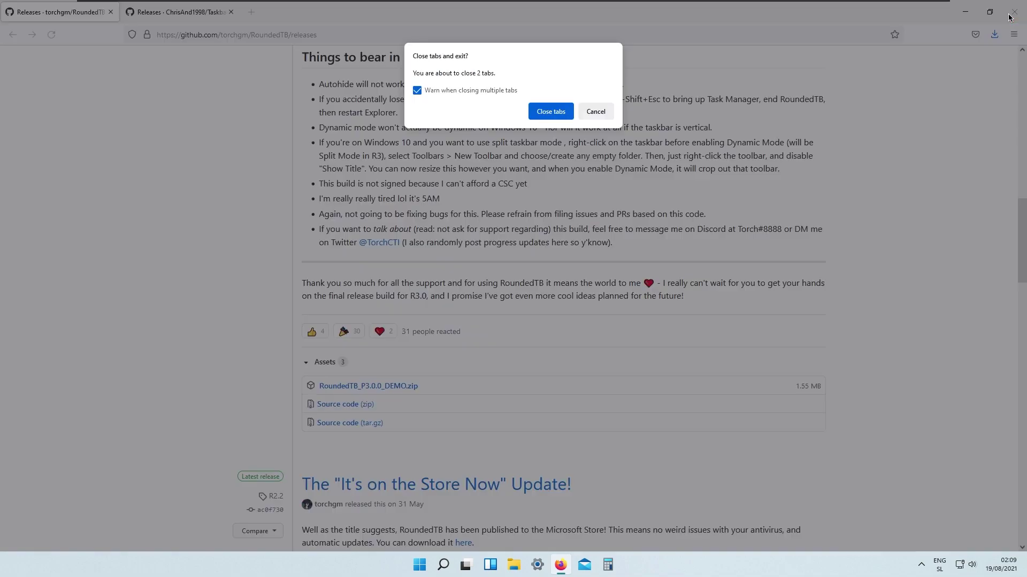
pyautogui.click(554, 112)
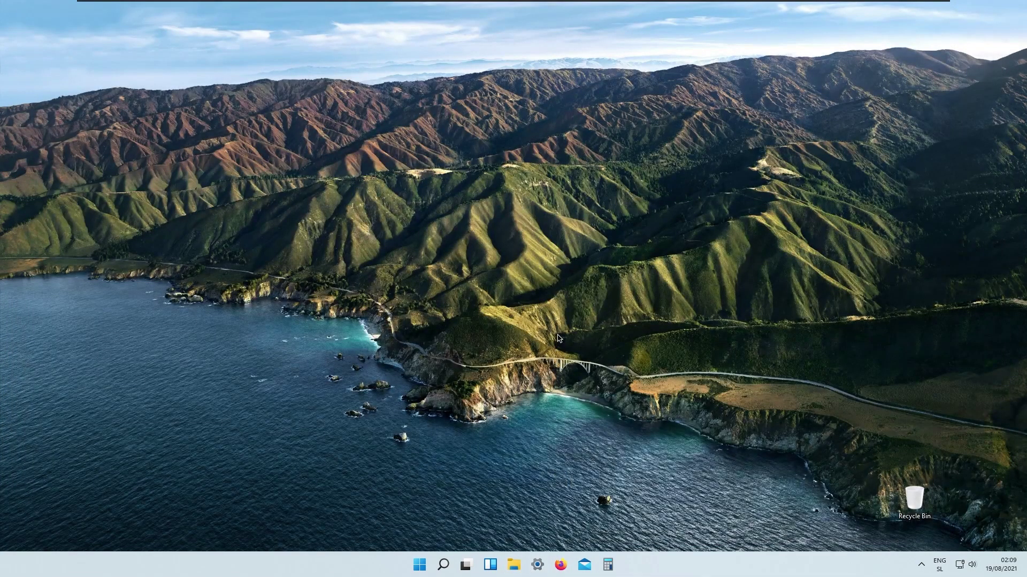
# In File Explorer, extract RoundedTB_P3.0.0_DEMO.zip from Downloads into its default RoundedTB_P3.0.0_DEMO folder
pyautogui.press('super+e')
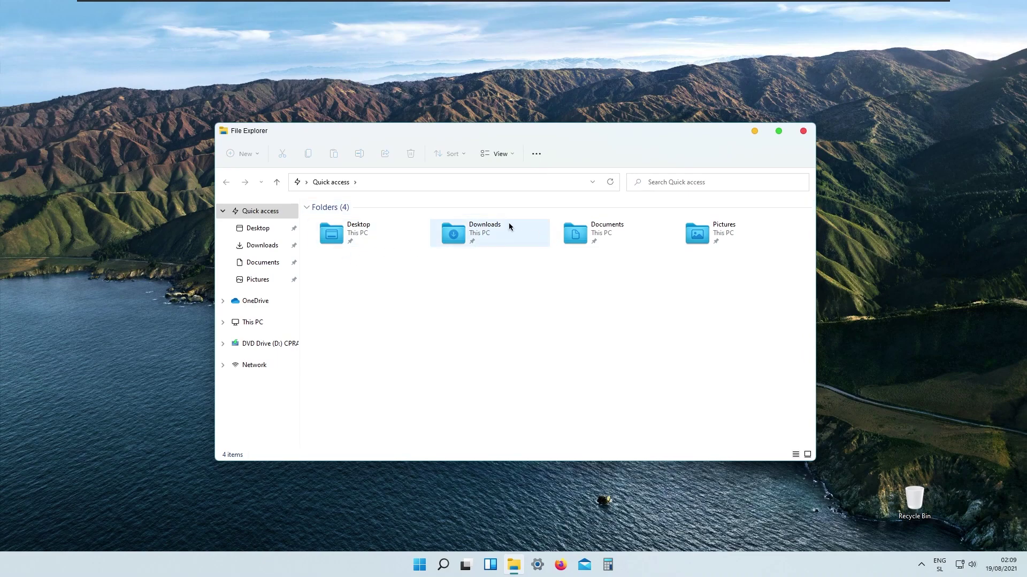
pyautogui.click(509, 223)
pyautogui.click(405, 241)
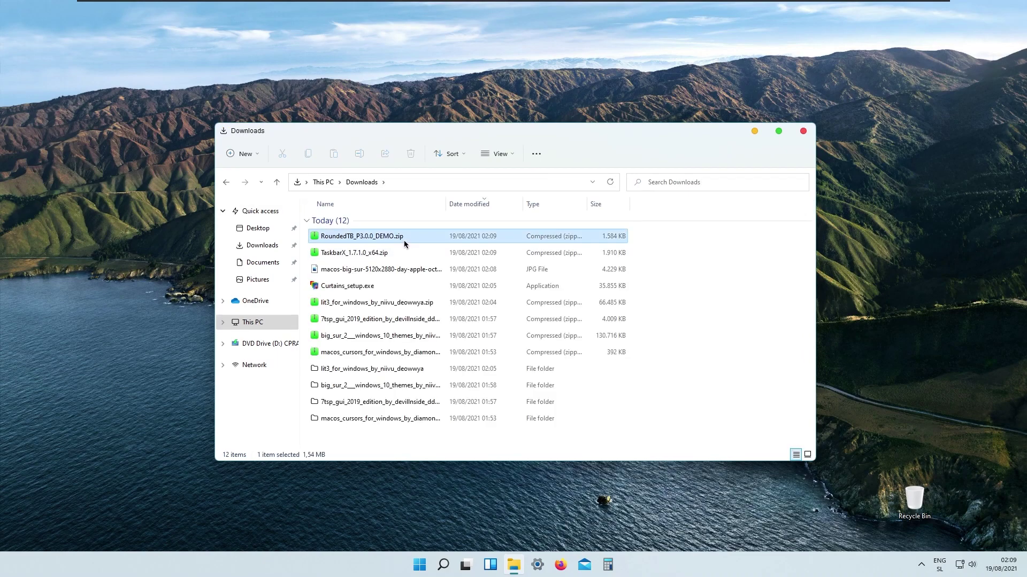
pyautogui.rightClick(383, 242)
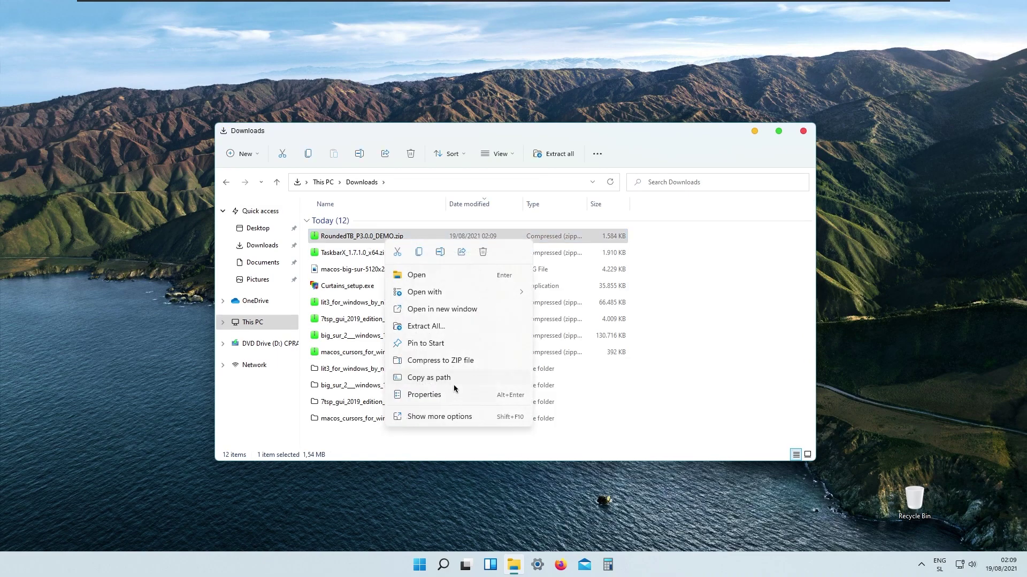
pyautogui.click(424, 326)
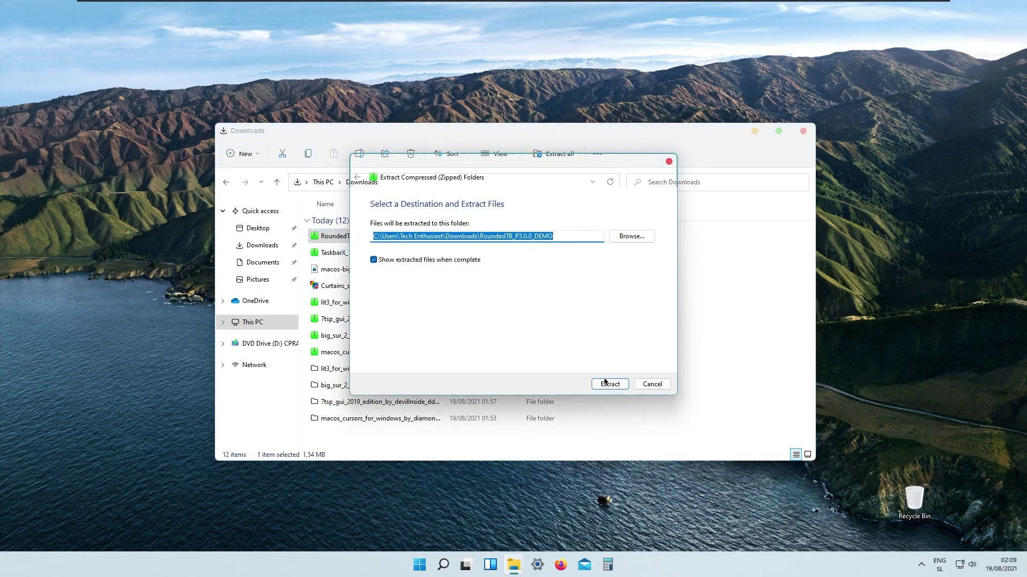
pyautogui.click(605, 383)
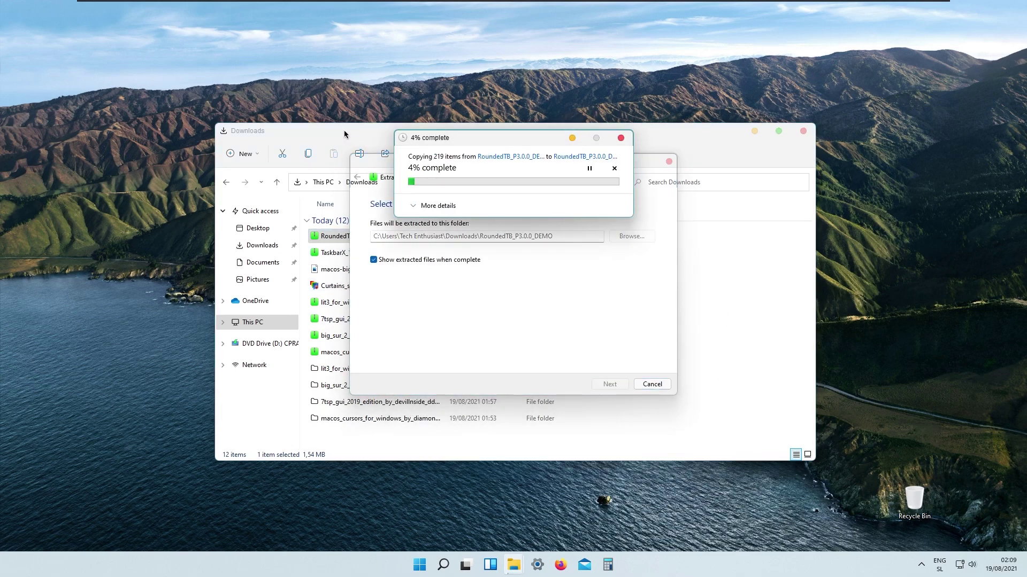
# Extract TaskbarX_1.7.1.0_x64.zip in Downloads into its default folder
pyautogui.click(347, 255)
pyautogui.rightClick(347, 253)
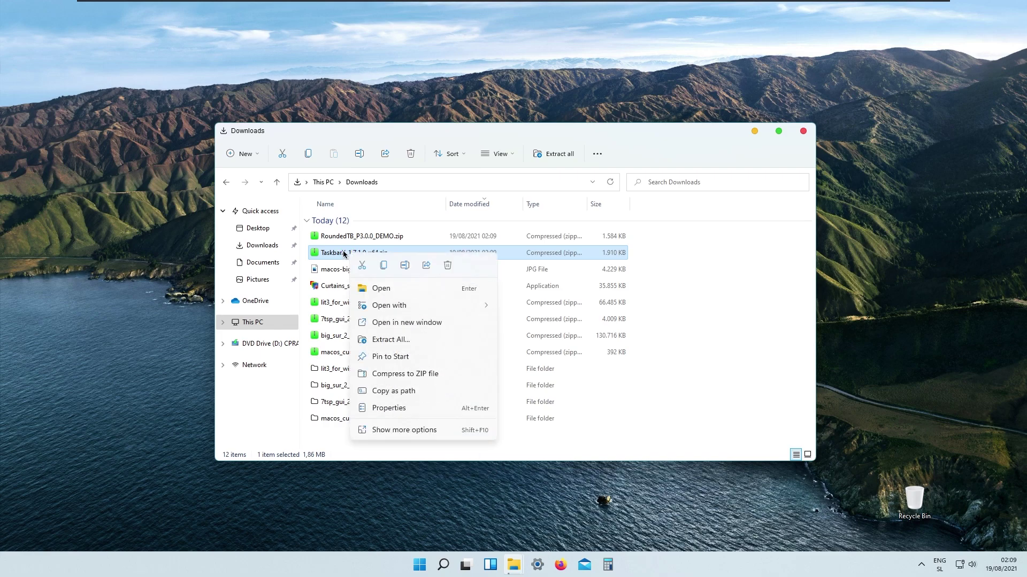
pyautogui.click(378, 327)
pyautogui.press('Return')
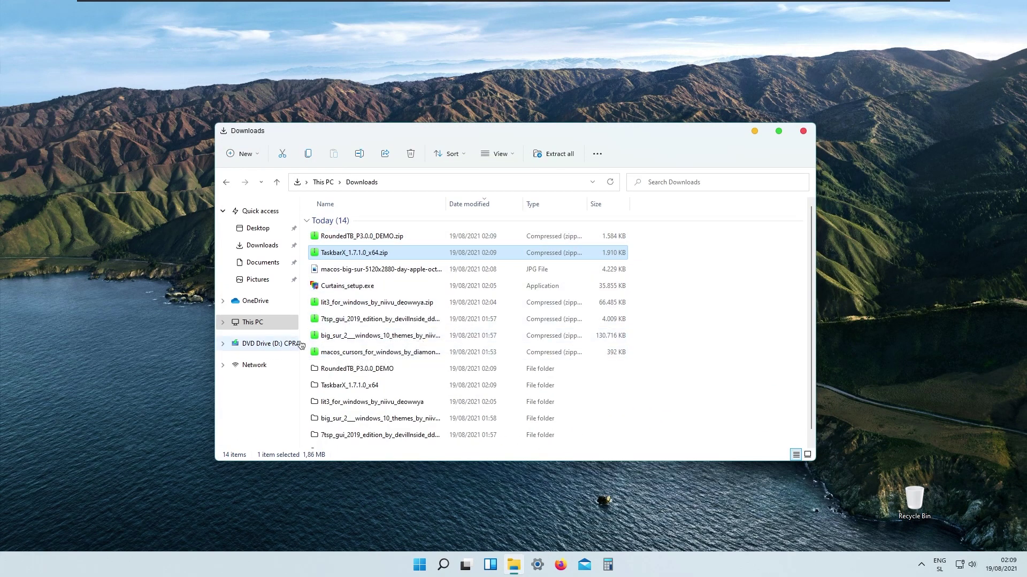
# Cut the extracted RoundedTB_P3.0.0_DEMO and TaskbarX_1.7.1.0_x64 folders from Downloads
pyautogui.click(391, 370)
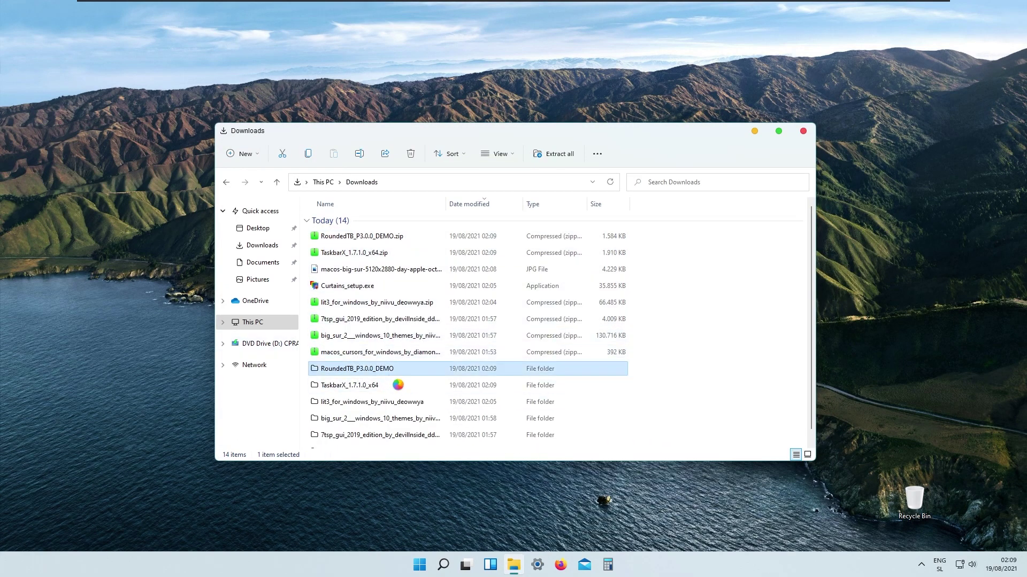
pyautogui.keyDown('ctrl'); pyautogui.click(370, 386); pyautogui.keyUp('ctrl')
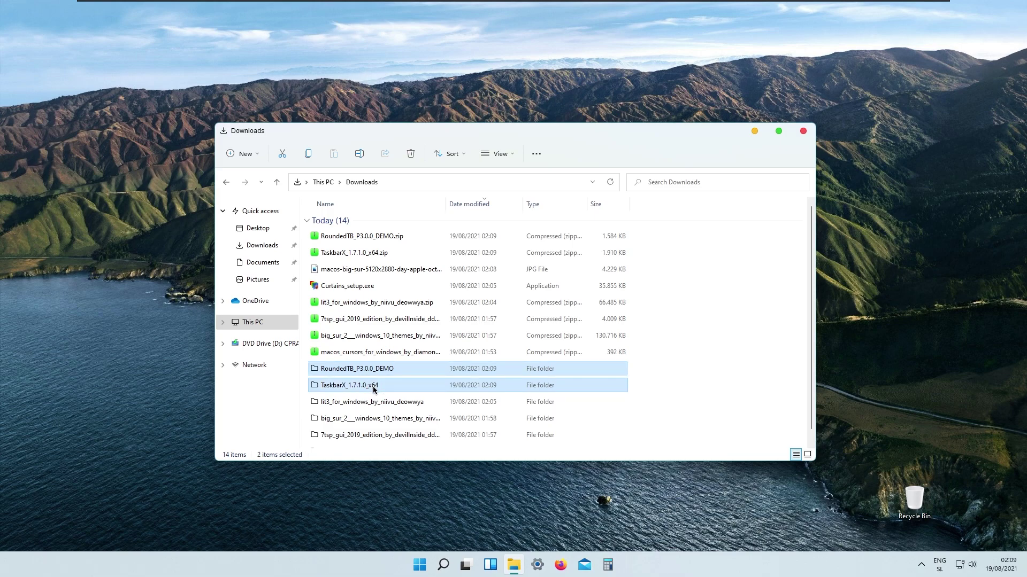
pyautogui.rightClick(375, 388)
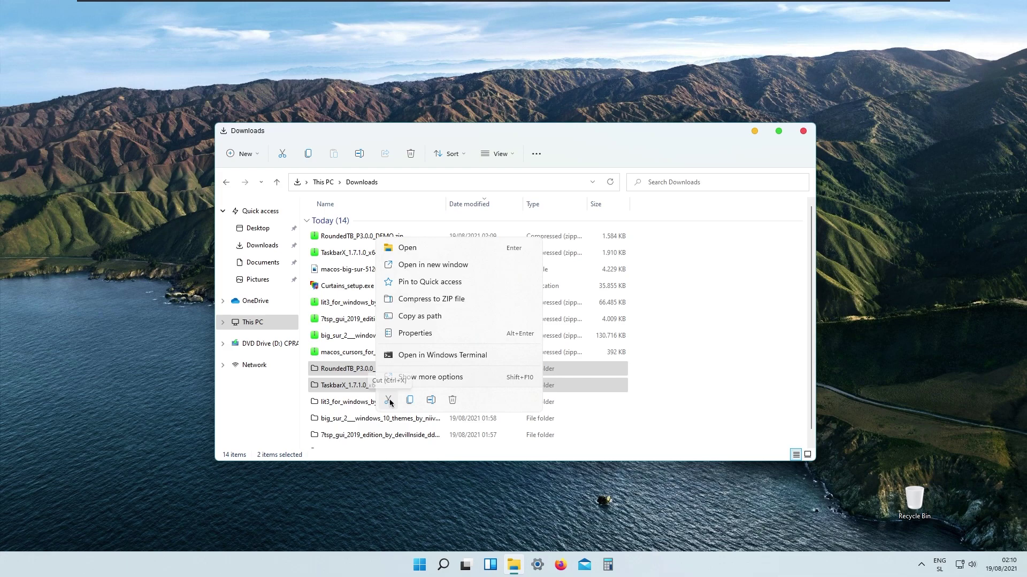
pyautogui.click(388, 400)
# Create a new folder named Tweaks in the root of Local Disk (C:)
pyautogui.click(252, 323)
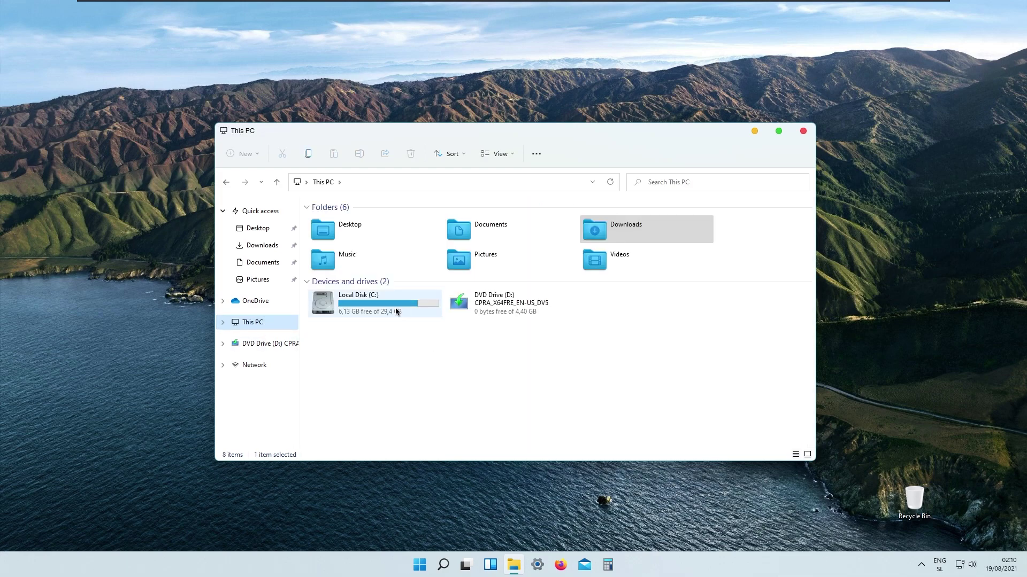
pyautogui.doubleClick(396, 312)
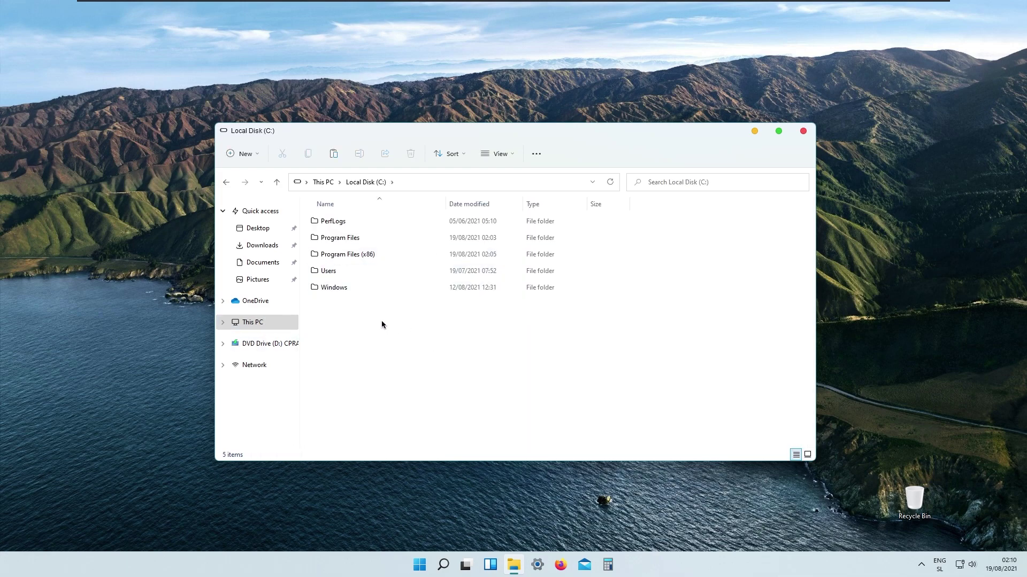
pyautogui.rightClick(384, 338)
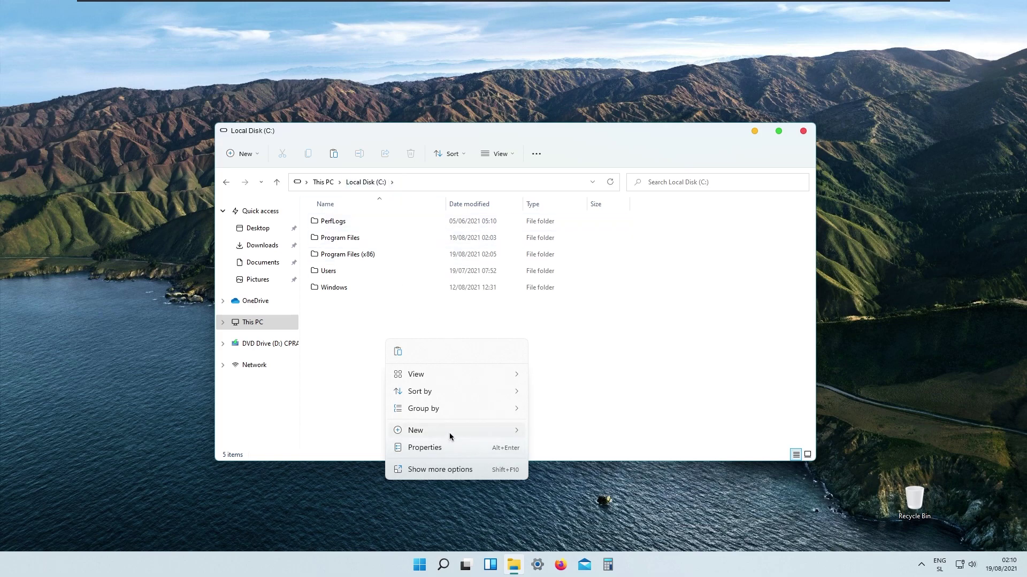
pyautogui.moveTo(449, 432)
pyautogui.click(567, 433)
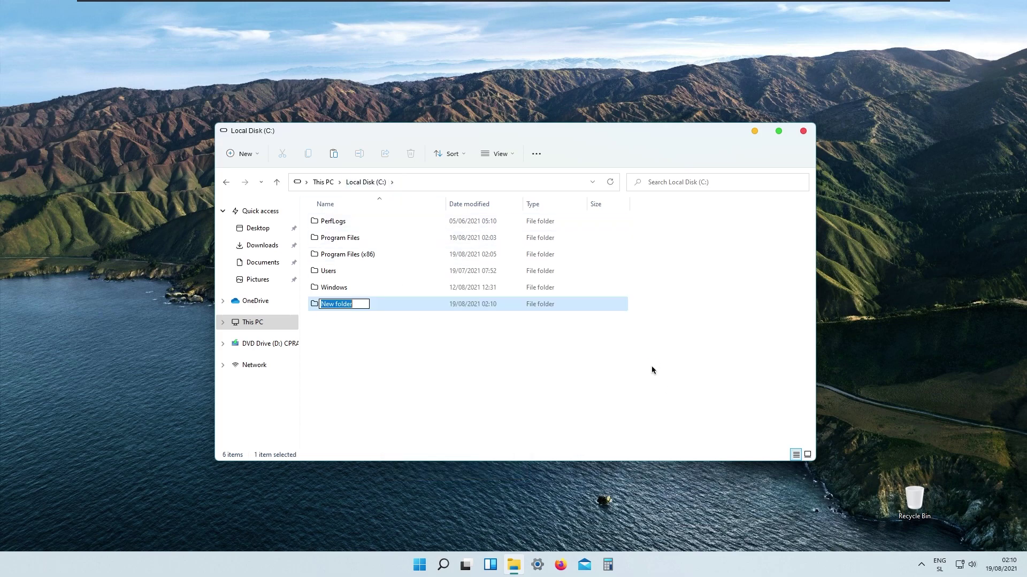
pyautogui.write('Twe')
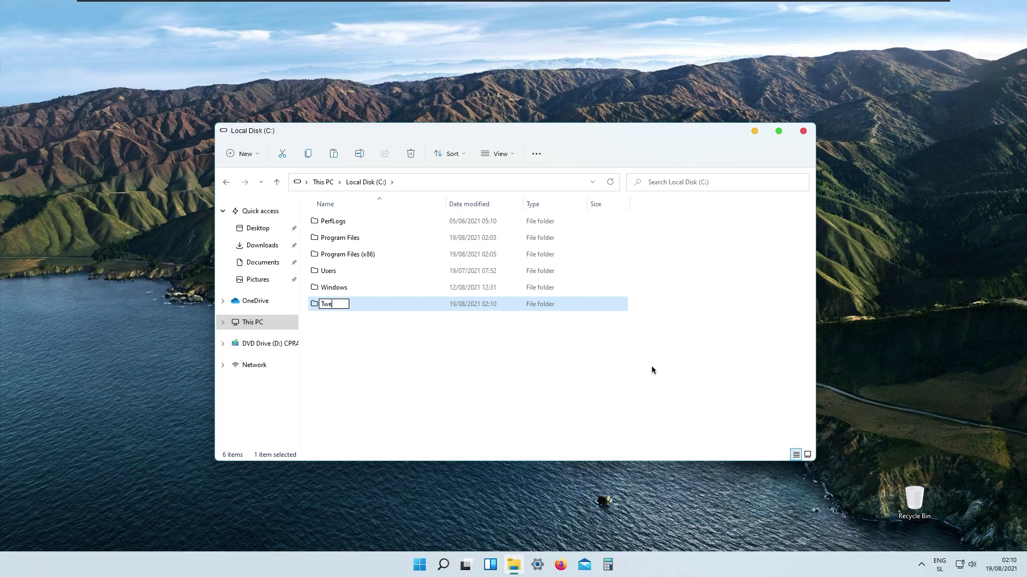
pyautogui.write('aks')
pyautogui.press('Return')
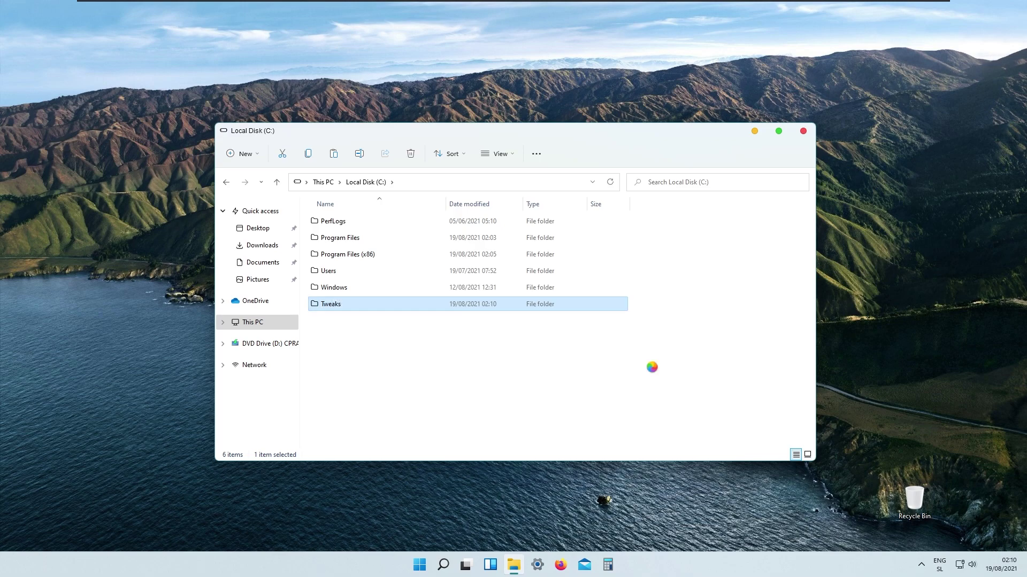
# Paste the cut TaskbarX_1.7.1.0_x64 and RoundedTB_P3.0.0_DEMO folders into the Tweaks folder
pyautogui.doubleClick(490, 306)
pyautogui.rightClick(442, 267)
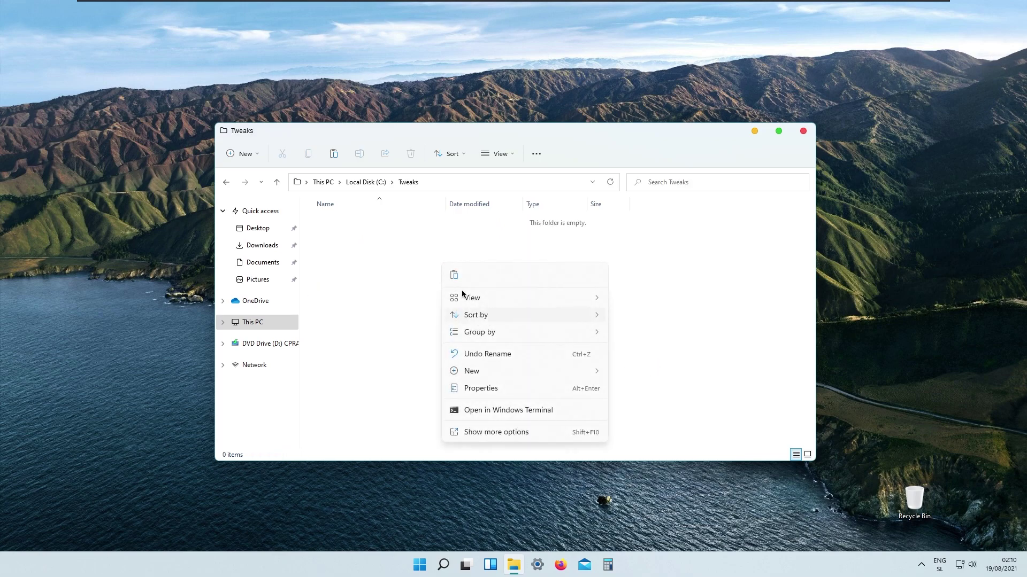
pyautogui.click(452, 274)
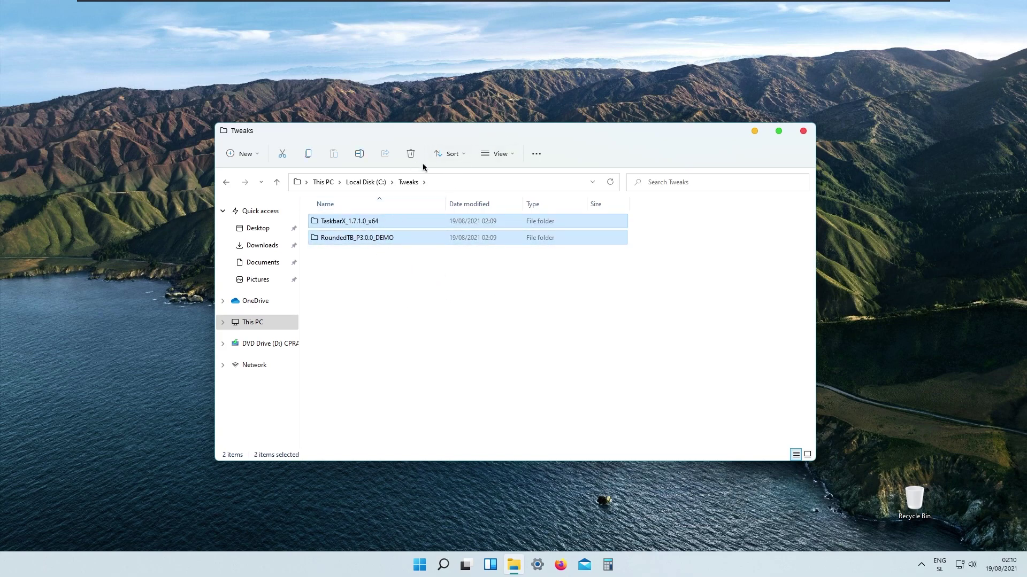
pyautogui.click(380, 276)
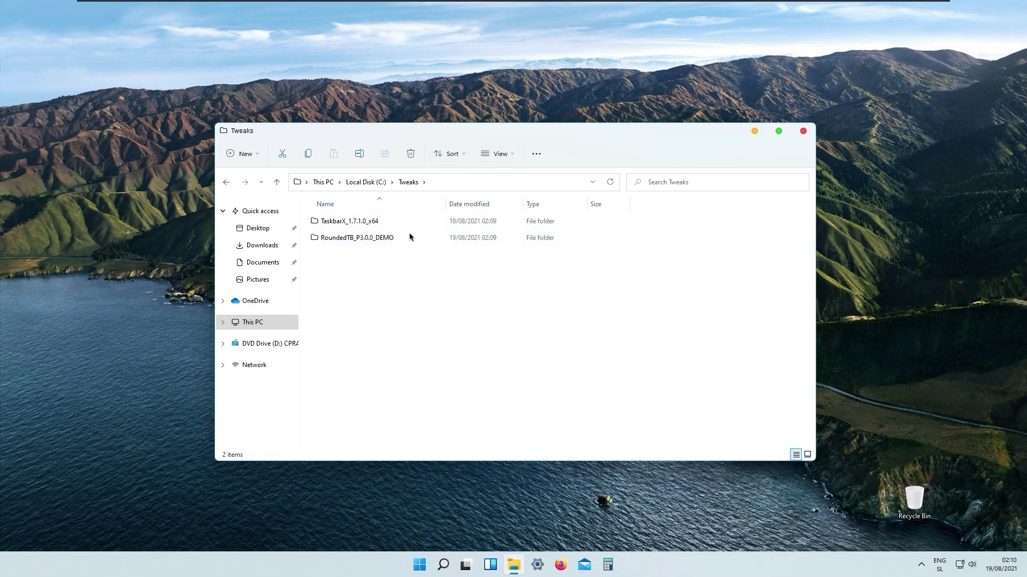
# Run TaskbarX.exe from the TaskbarX_1.7.1.0_x64 folder inside Tweaks and return to that folder
pyautogui.click(375, 228)
pyautogui.doubleClick(375, 228)
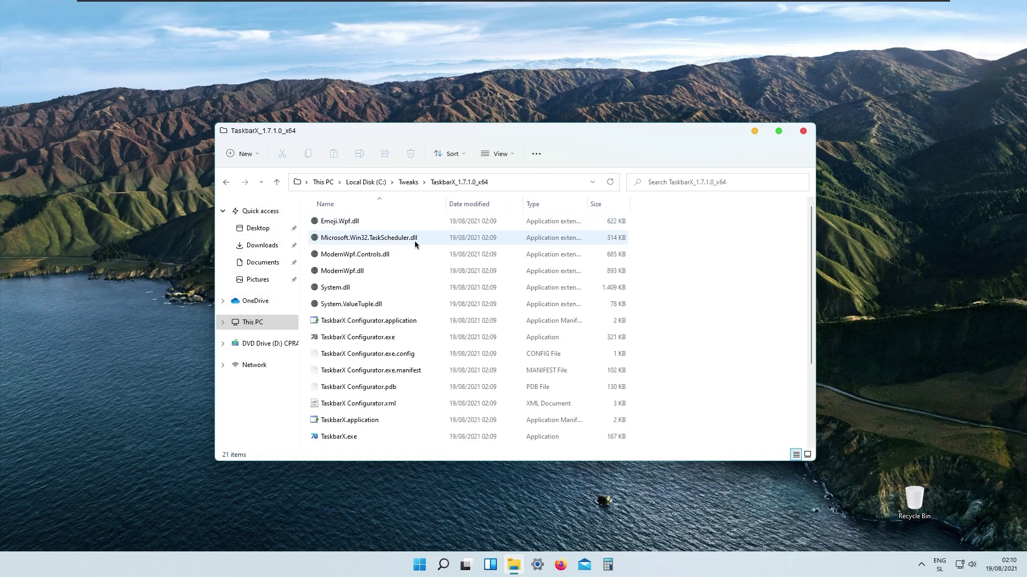
pyautogui.doubleClick(357, 437)
pyautogui.press('super')
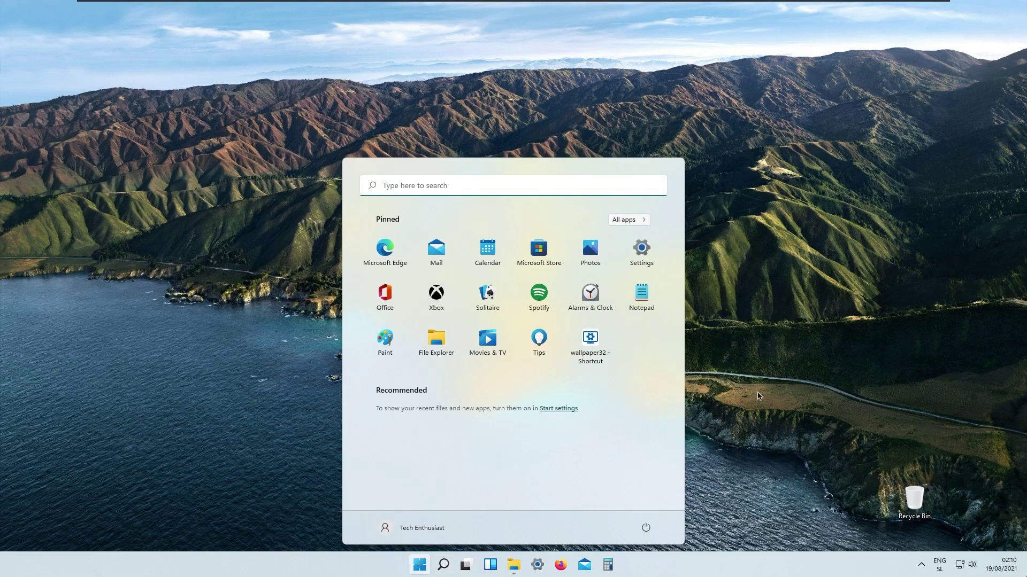
pyautogui.click(514, 565)
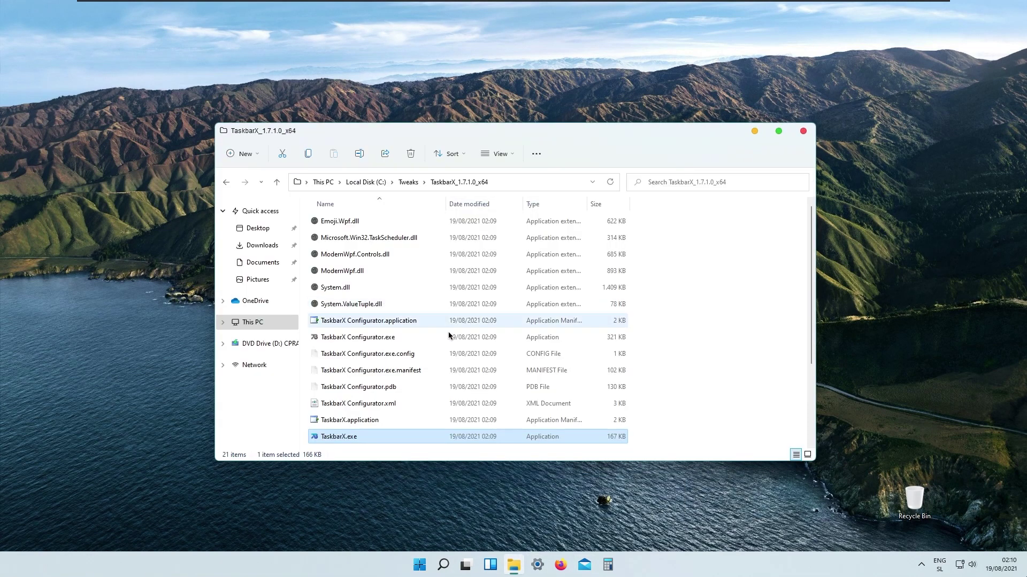
# Launch TaskbarX Configurator.exe from the same folder and close File Explorer
pyautogui.scroll(-2, 443, 352)
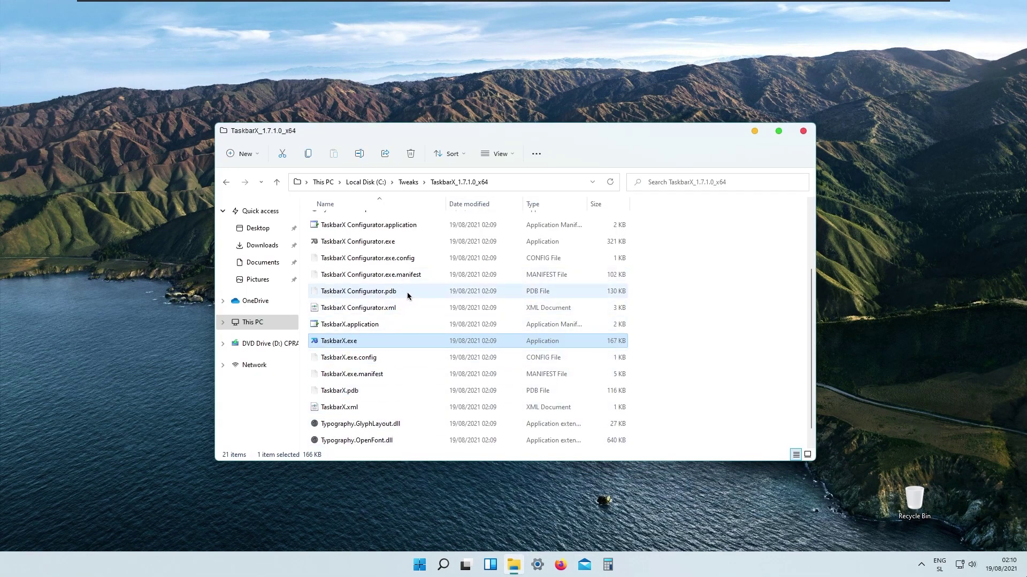
pyautogui.doubleClick(410, 246)
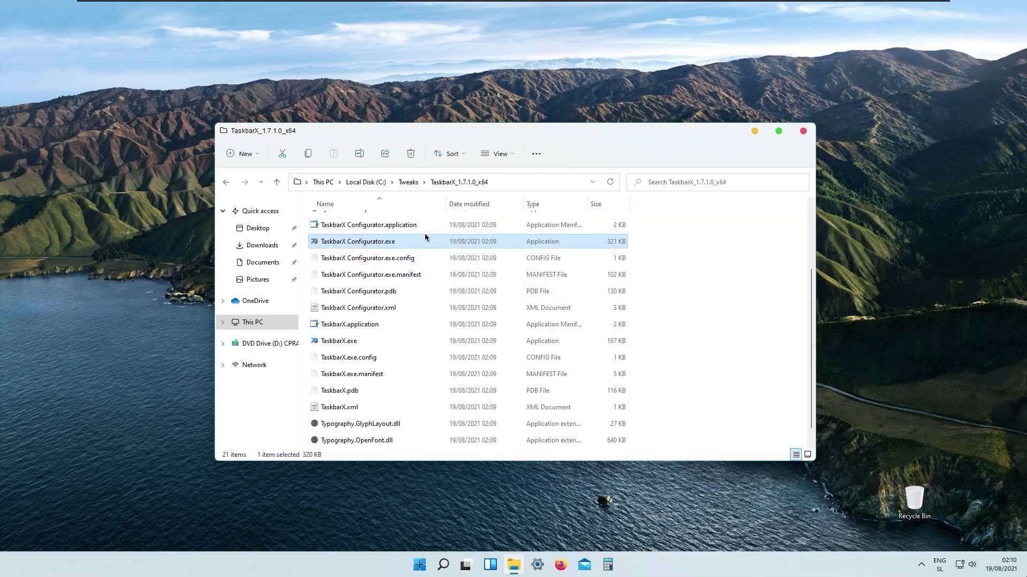
pyautogui.click(805, 133)
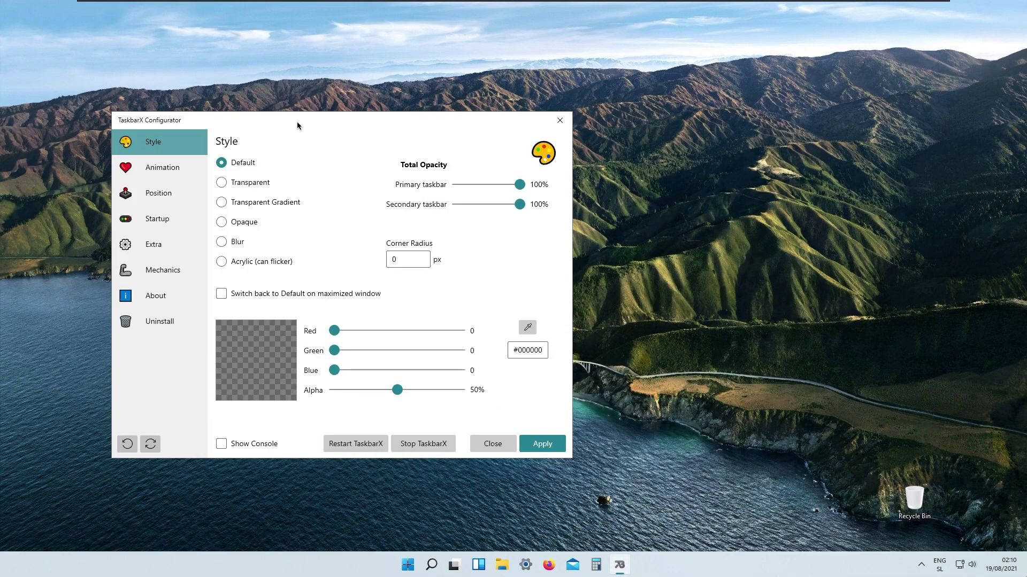
# Apply the Blur taskbar style with red, green and blue at 255 and alpha at 40%, and close TaskbarX Configurator
pyautogui.click(389, 258)
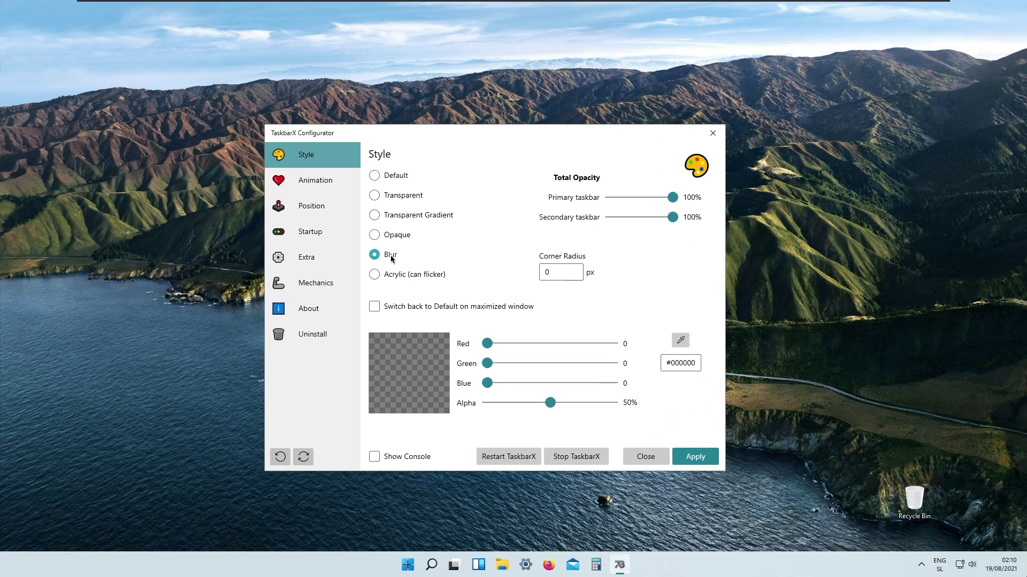
pyautogui.click(695, 456)
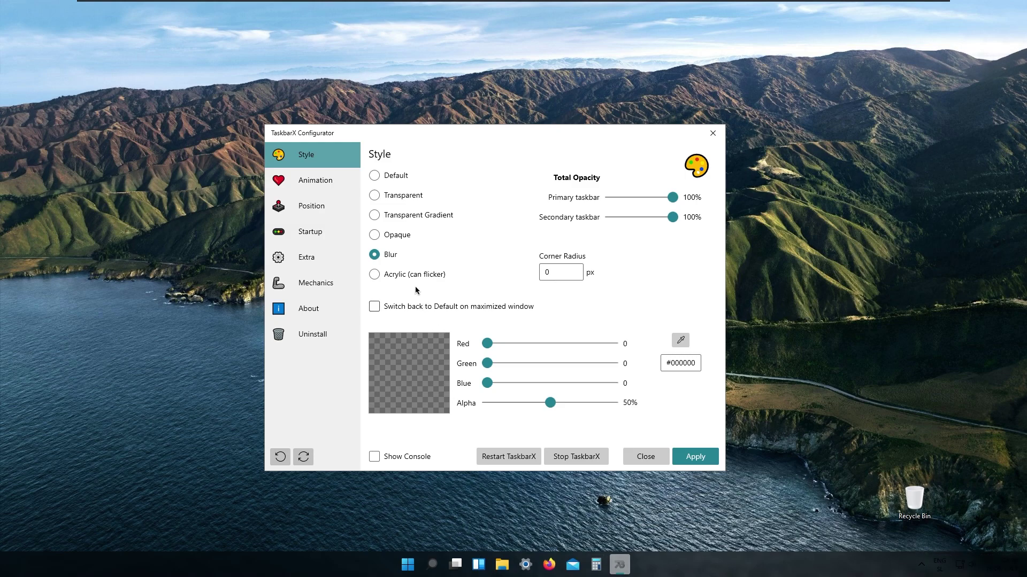
pyautogui.moveTo(486, 343); pyautogui.dragTo(614, 343)
pyautogui.moveTo(487, 364); pyautogui.dragTo(615, 364)
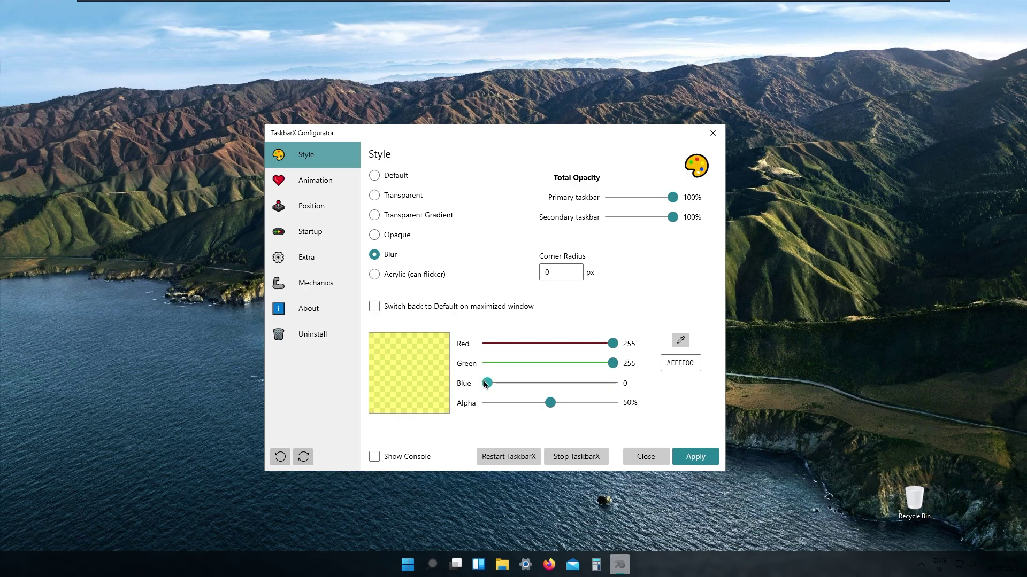
pyautogui.moveTo(496, 382); pyautogui.dragTo(613, 383)
pyautogui.moveTo(550, 402); pyautogui.dragTo(538, 407)
pyautogui.click(695, 457)
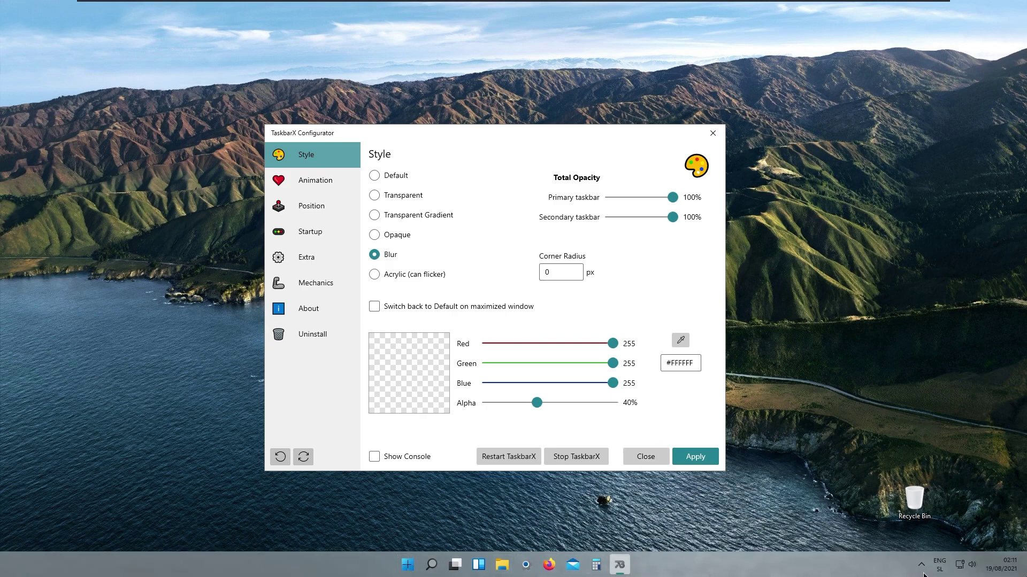
pyautogui.click(712, 133)
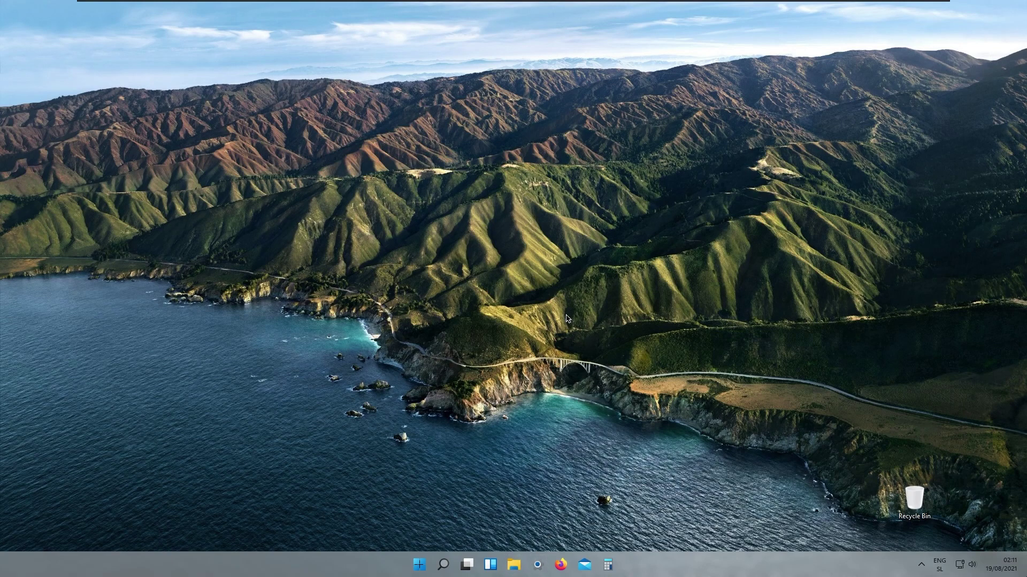
# Open the RoundedTB_P3.0.0_DEMO folder in C:\Tweaks with File Explorer
pyautogui.press('super+e')
pyautogui.click(276, 326)
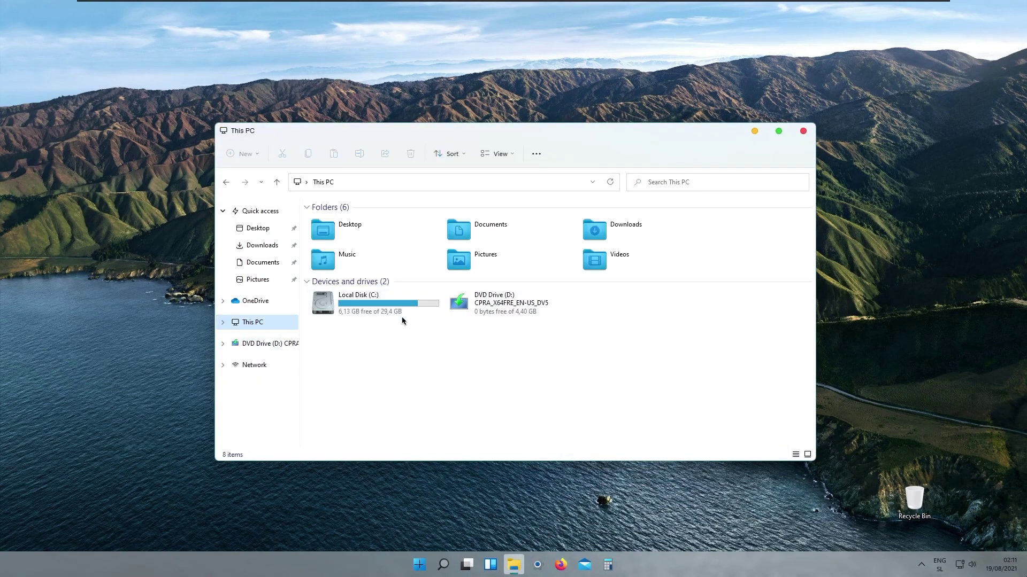
pyautogui.doubleClick(396, 309)
pyautogui.doubleClick(330, 270)
pyautogui.doubleClick(342, 220)
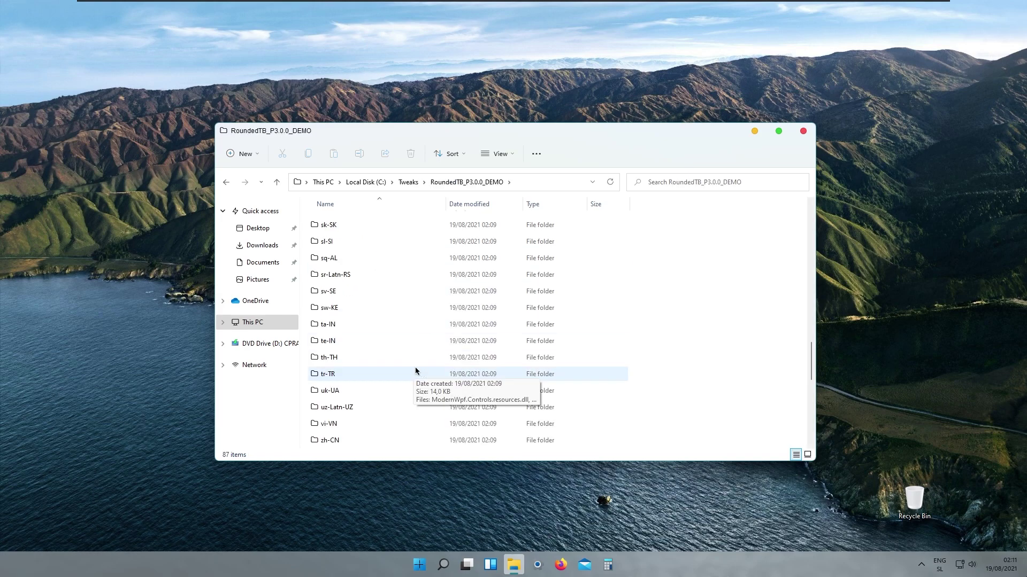
# Run RoundedTB.exe despite the SmartScreen block, dismiss its preview-build notice, and close File Explorer
pyautogui.scroll(-20, 415, 366)
pyautogui.doubleClick(398, 296)
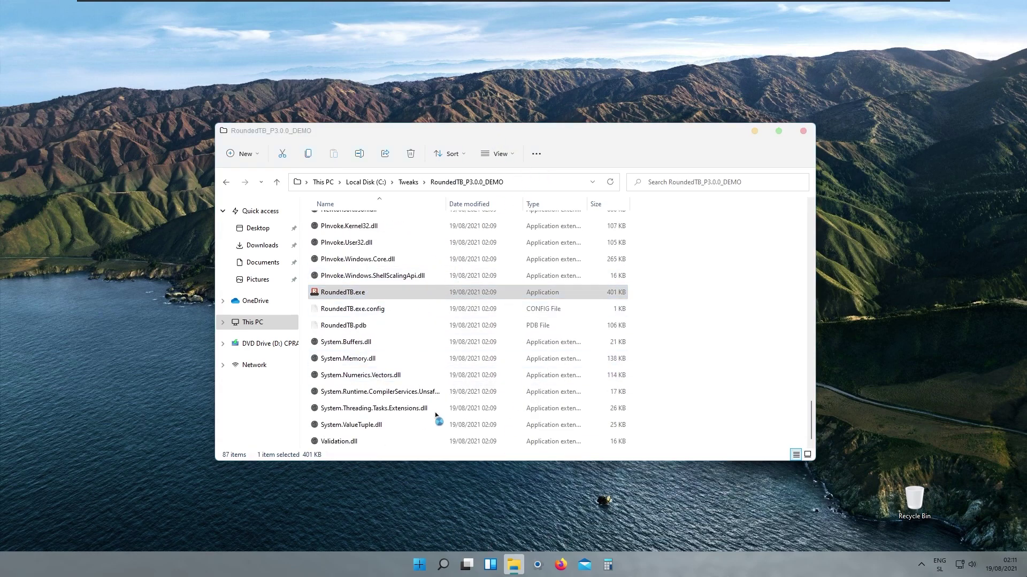
pyautogui.click(410, 208)
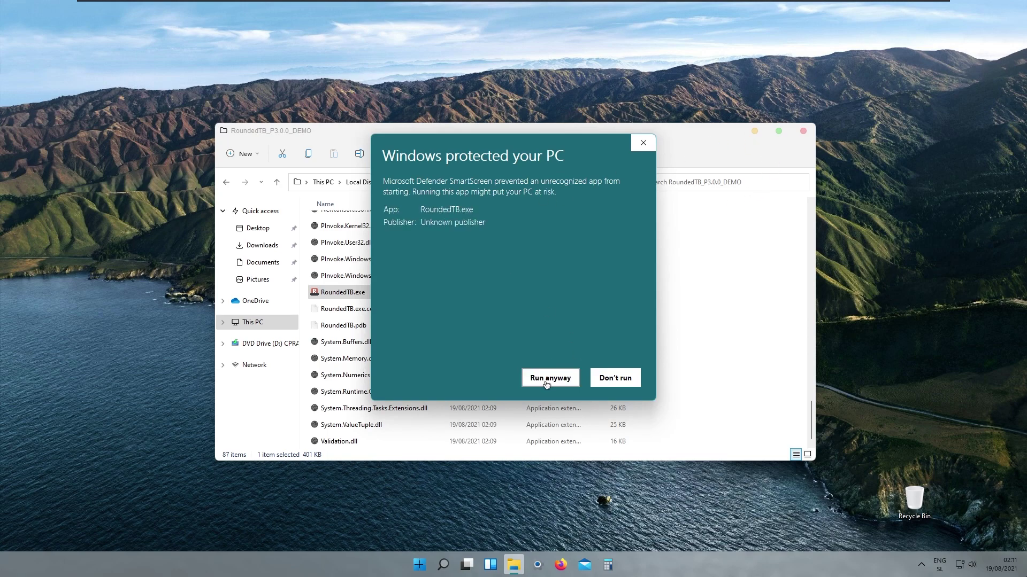
pyautogui.click(551, 377)
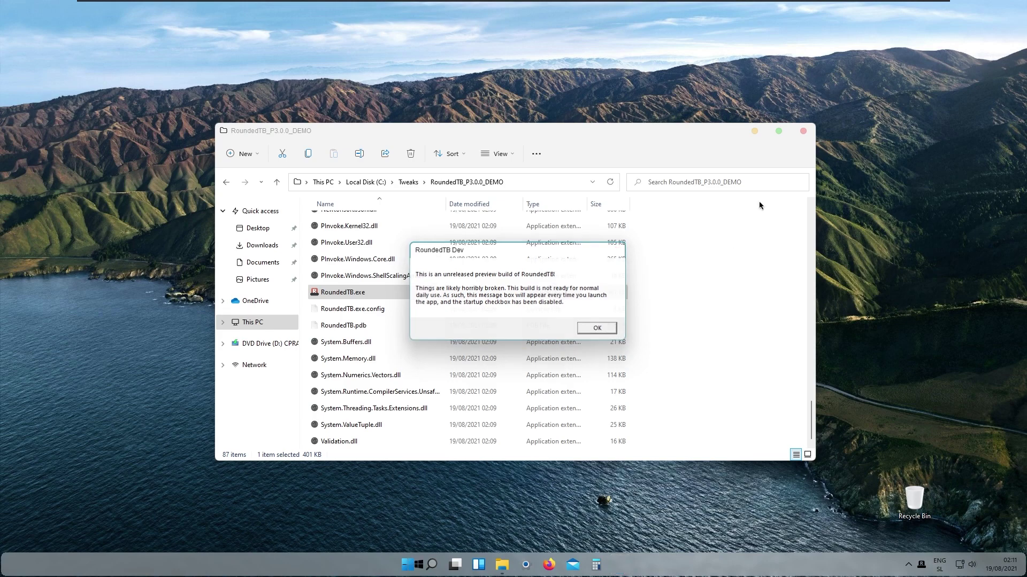
pyautogui.press('Return')
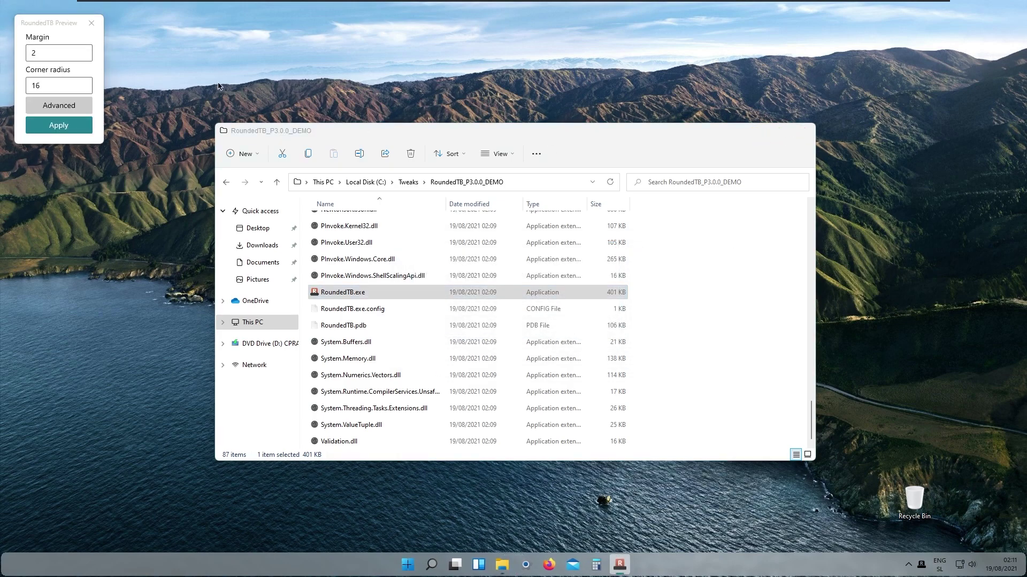
pyautogui.click(803, 131)
# Set RoundedTB's margin to 0, enable Dynamic mode in its advanced options, apply the settings, and close its window
pyautogui.moveTo(48, 22); pyautogui.dragTo(214, 67)
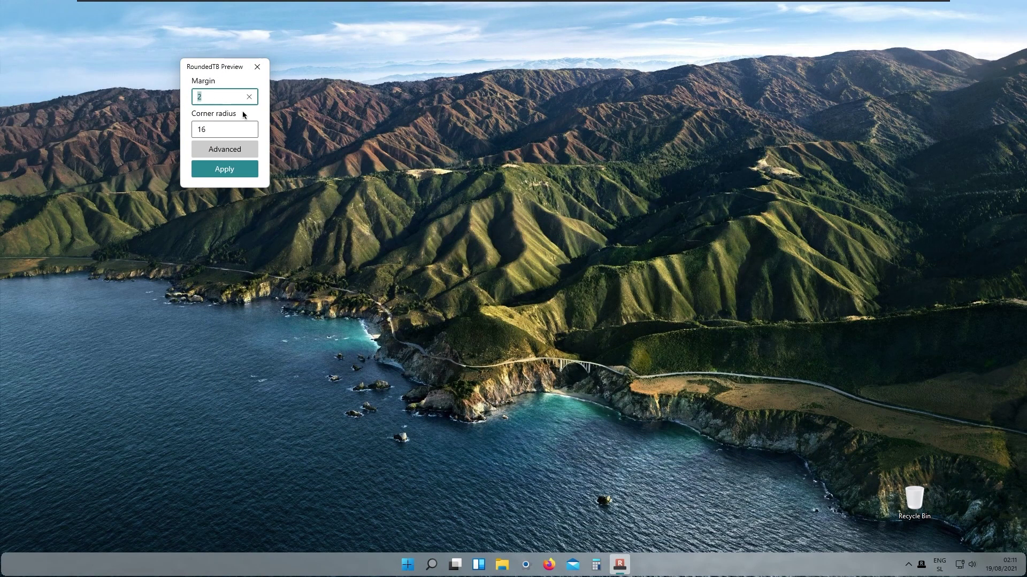
pyautogui.write('0')
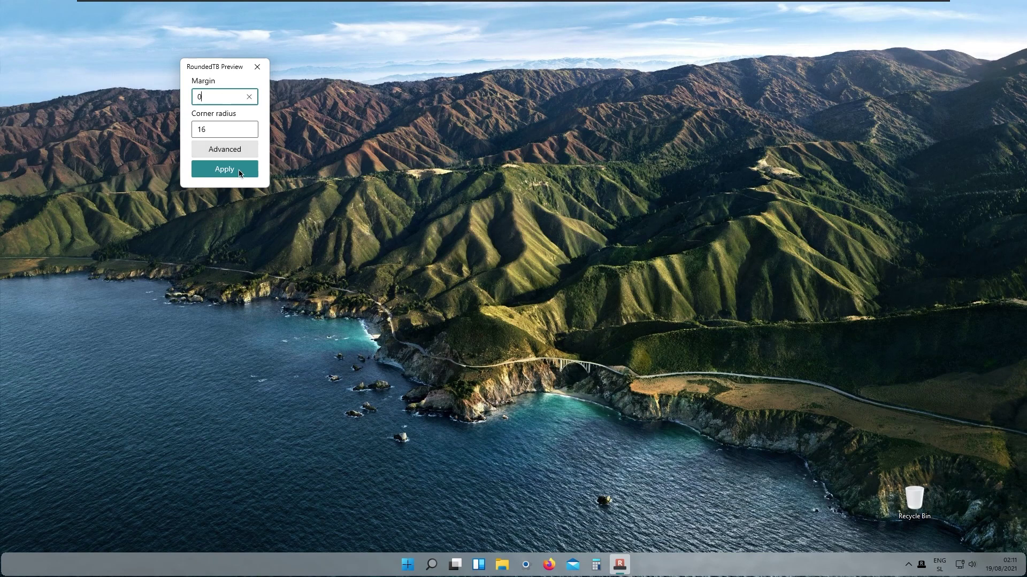
pyautogui.click(246, 152)
pyautogui.click(323, 99)
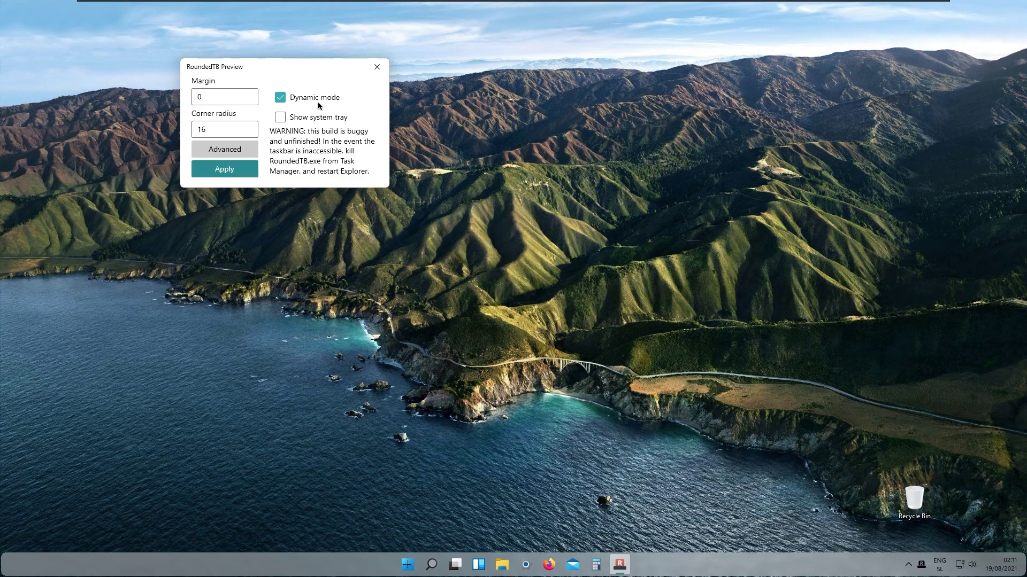
pyautogui.moveTo(300, 71); pyautogui.dragTo(401, 105)
pyautogui.click(326, 202)
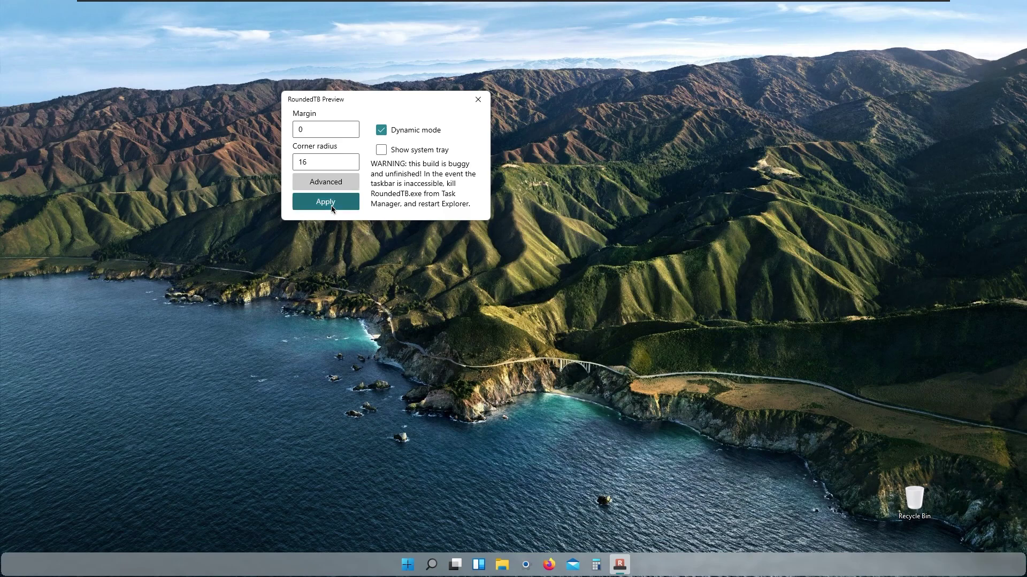
pyautogui.click(484, 101)
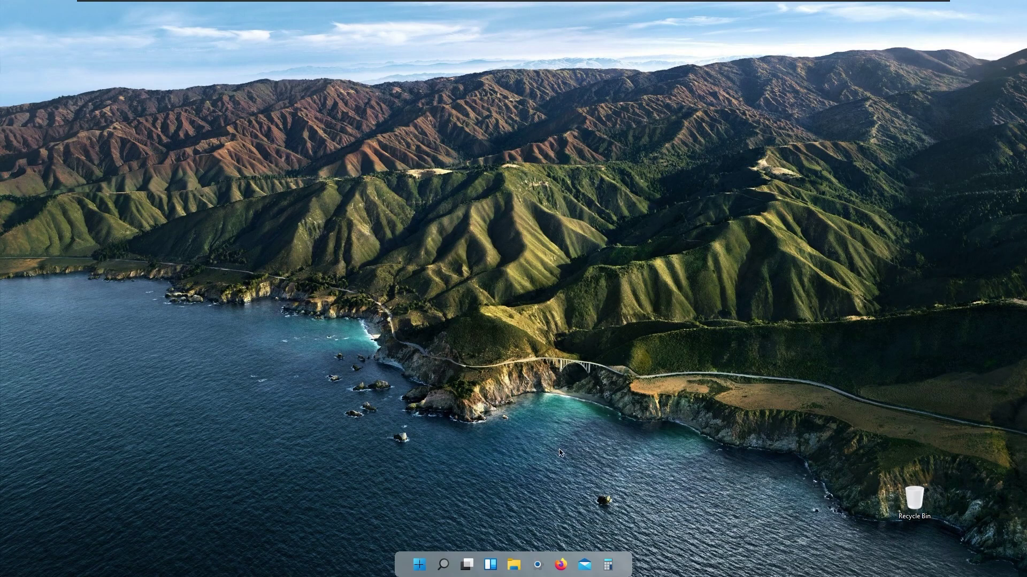
# Open File Explorer and go to This PC
pyautogui.press('super+e')
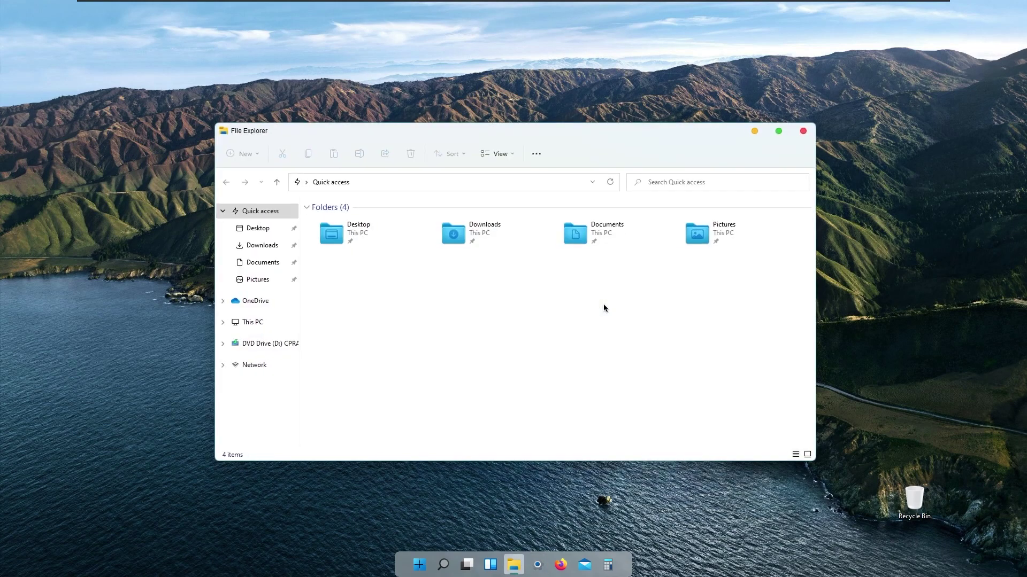
pyautogui.click(262, 323)
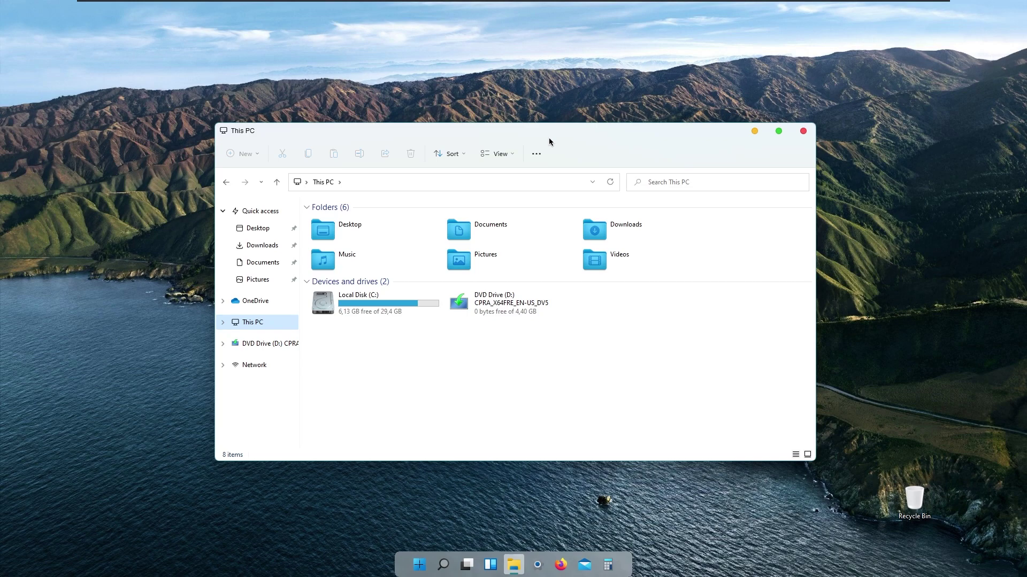